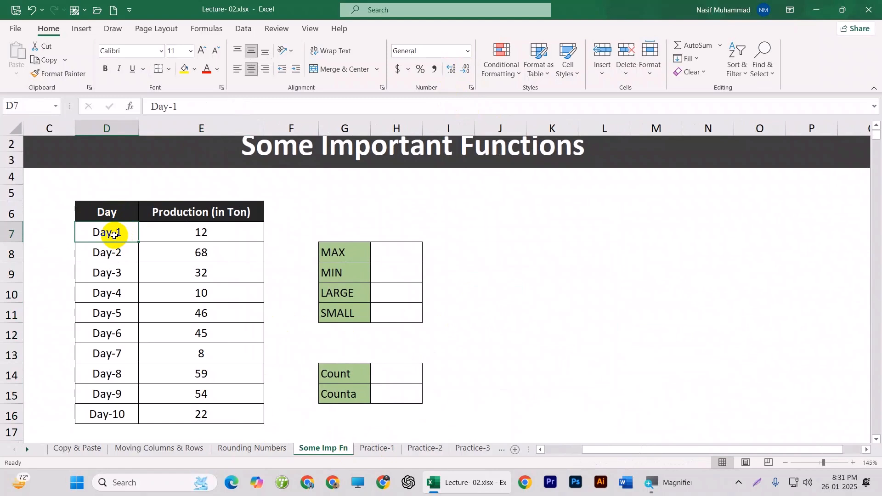
# Examine the day labels and production values in the table D6:E16
pyautogui.moveTo(209, 224); pyautogui.dragTo(208, 413)
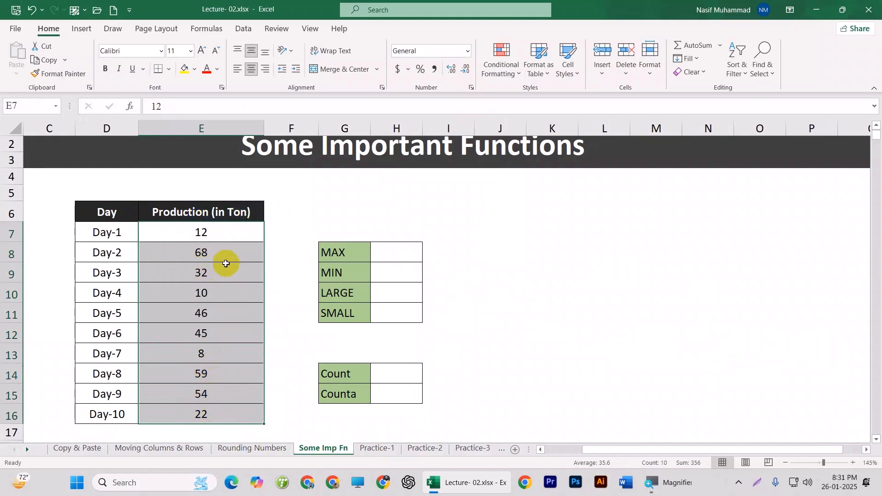
pyautogui.click(118, 232)
pyautogui.click(219, 232)
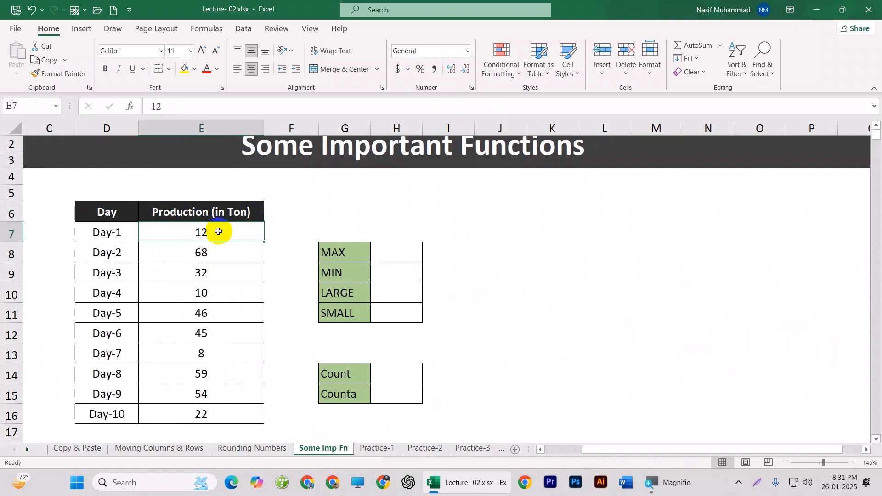
pyautogui.click(122, 251)
pyautogui.click(202, 253)
pyautogui.scroll(-1, 222, 299)
pyautogui.scroll(1, 222, 300)
pyautogui.moveTo(122, 209); pyautogui.dragTo(220, 408)
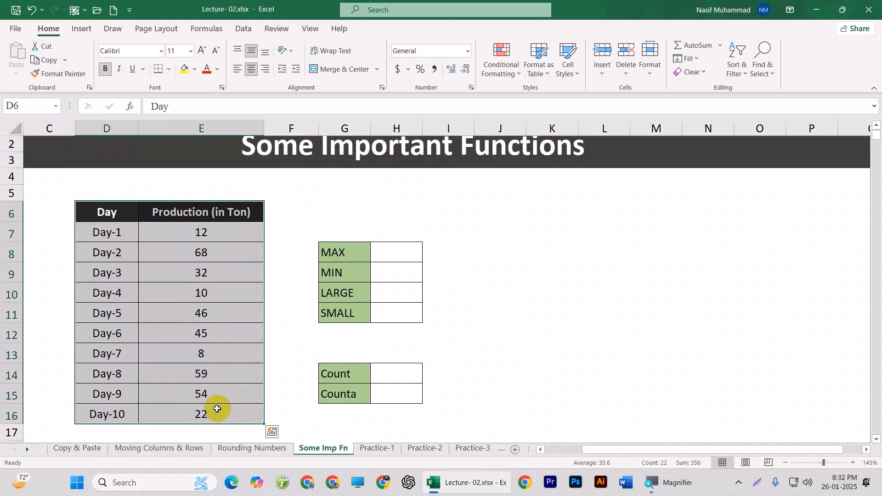
pyautogui.click(218, 338)
pyautogui.moveTo(221, 232); pyautogui.dragTo(220, 418)
pyautogui.moveTo(118, 232); pyautogui.dragTo(227, 424)
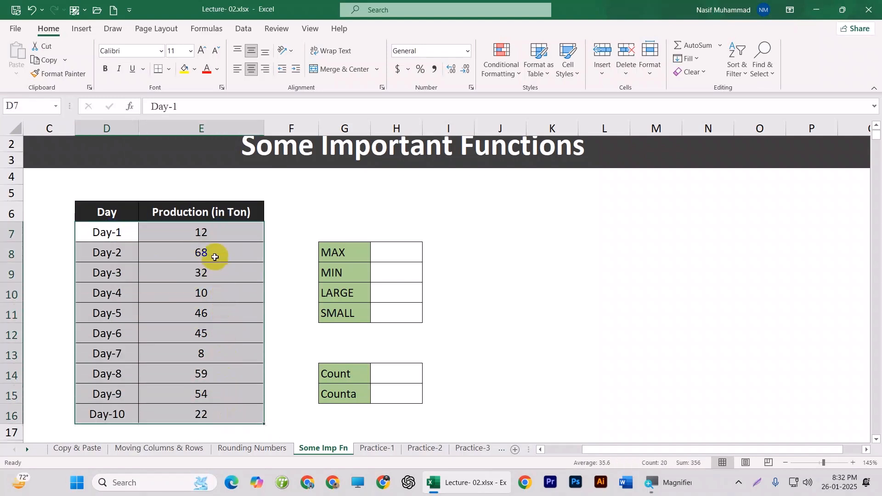
pyautogui.moveTo(221, 231); pyautogui.dragTo(226, 409)
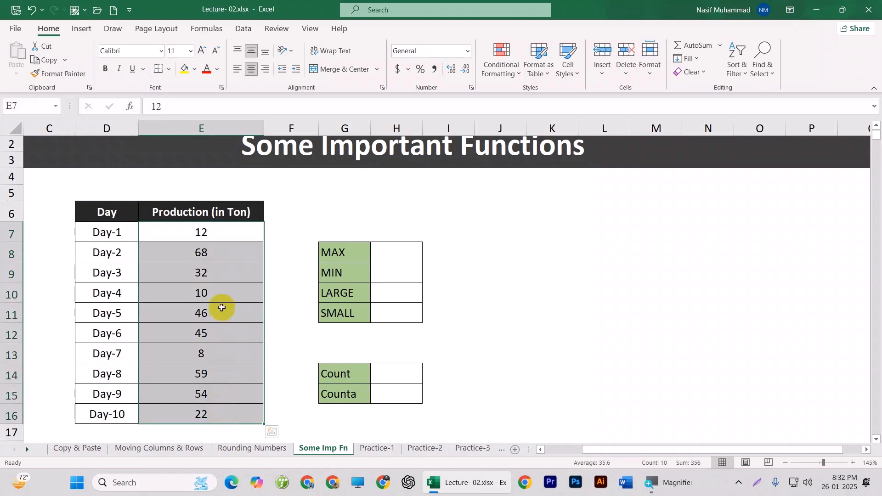
pyautogui.click(220, 252)
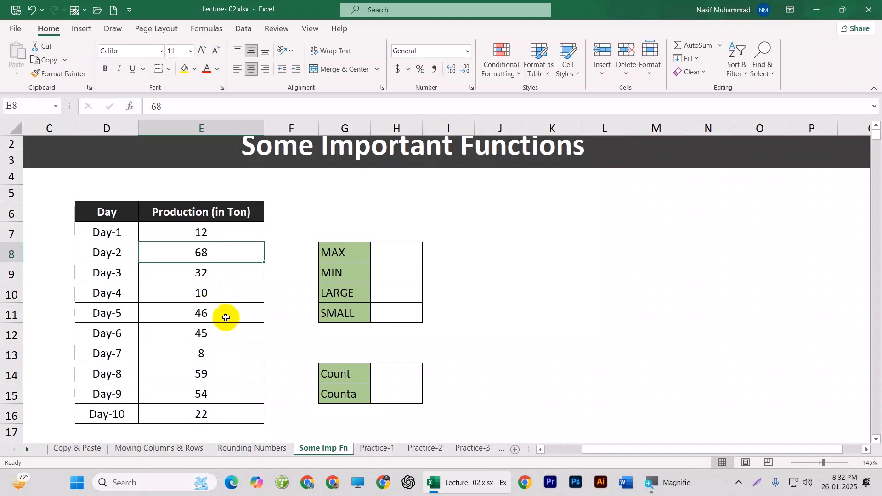
# Enter =MAX(E7:E16) in H8 to find the highest production value
pyautogui.click(408, 250)
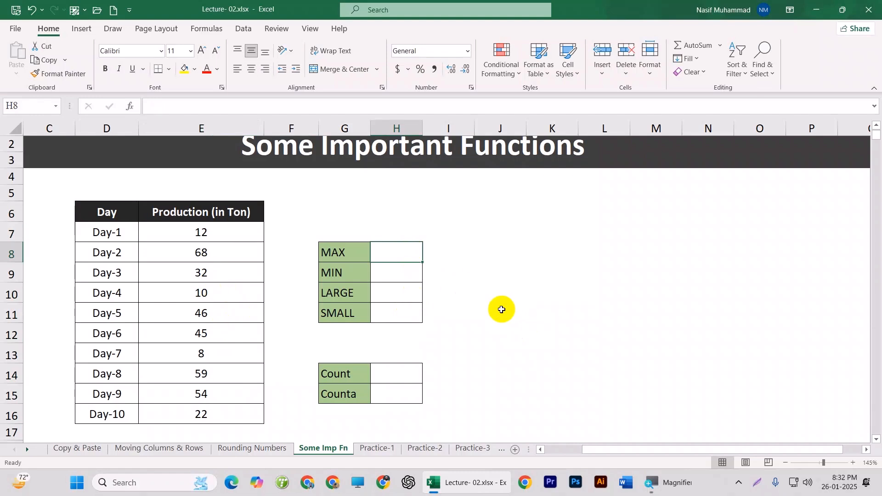
pyautogui.write('=max')
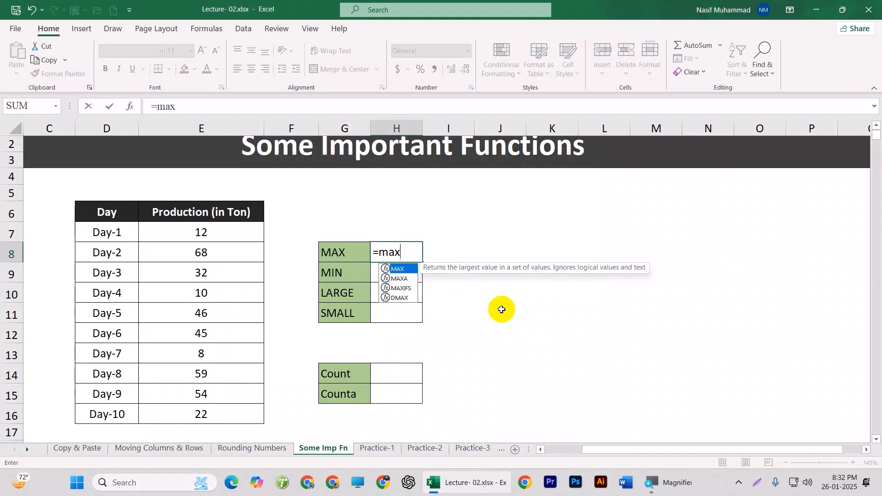
pyautogui.press('Tab')
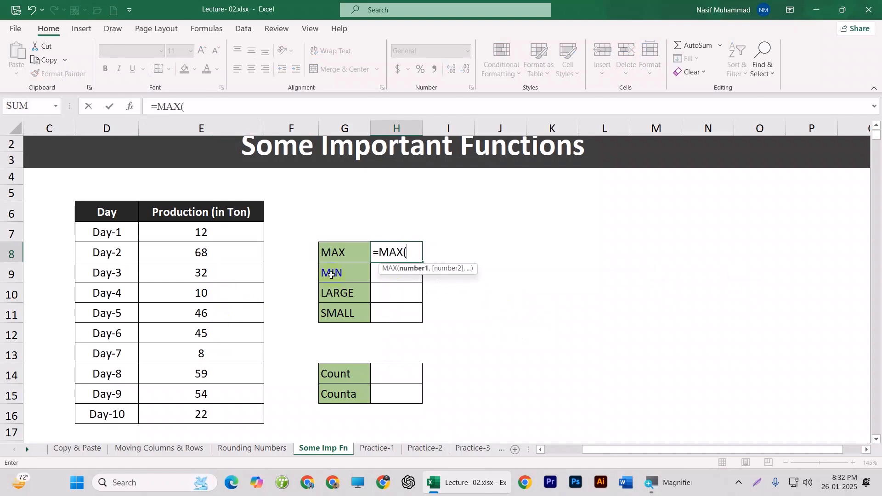
pyautogui.moveTo(230, 233); pyautogui.dragTo(221, 415)
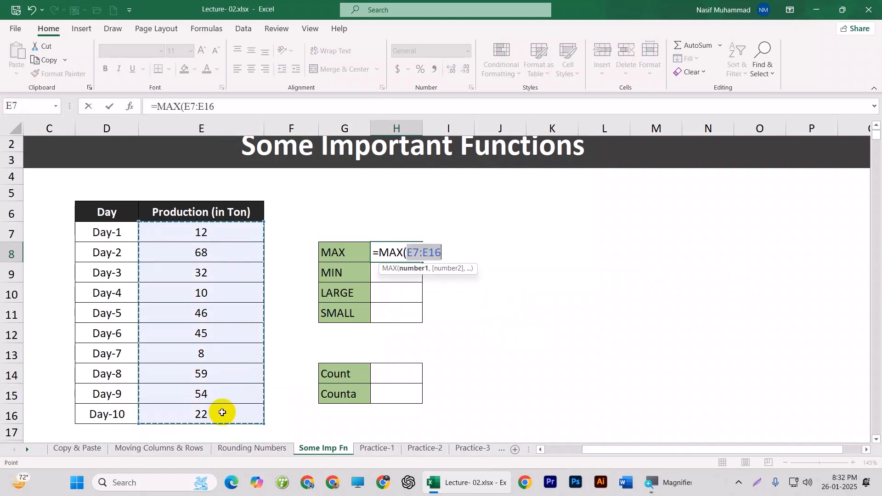
pyautogui.press('Return')
pyautogui.click(432, 296)
pyautogui.moveTo(208, 230); pyautogui.dragTo(232, 415)
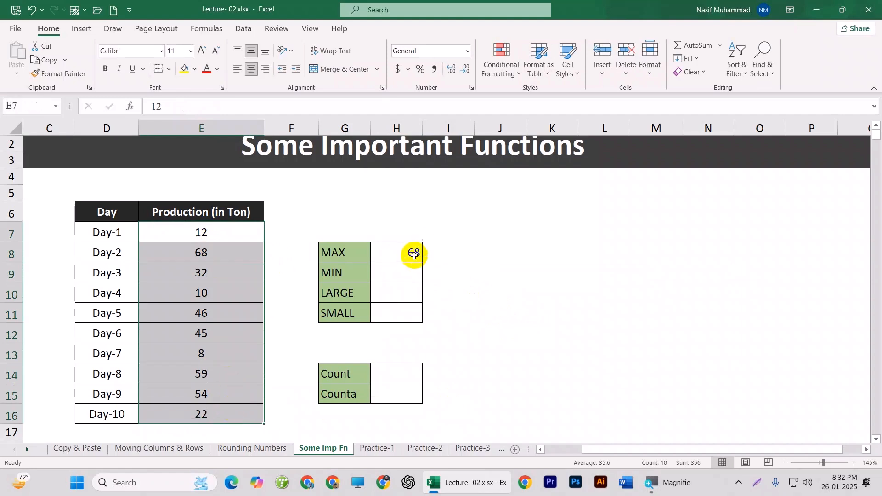
# Center the result cells in column H from the MAX row down through the Counta row
pyautogui.click(414, 250)
pyautogui.moveTo(401, 250); pyautogui.dragTo(404, 406)
pyautogui.click(252, 70)
pyautogui.click(490, 275)
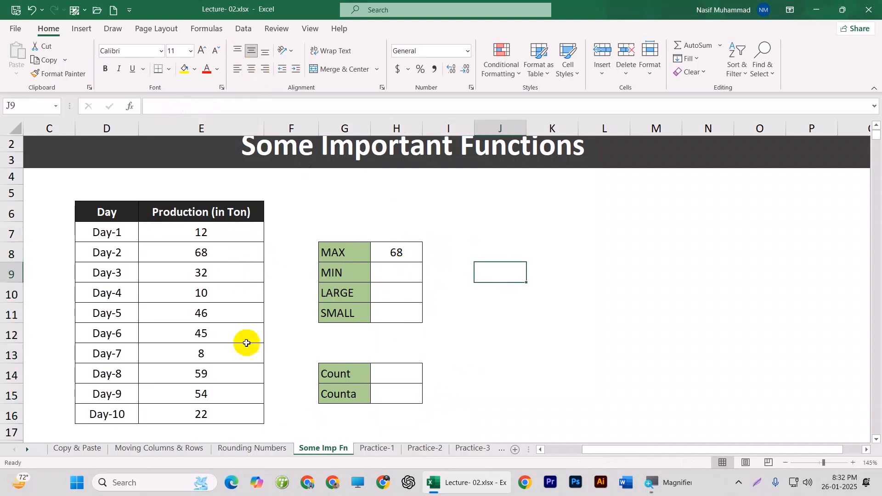
# Change the Day-10 production in E16 to 95 and check the MAX result
pyautogui.click(227, 415)
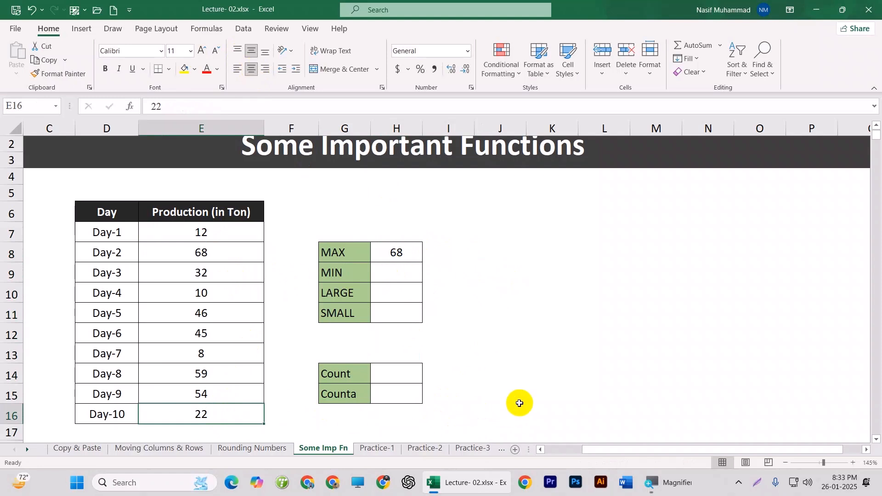
pyautogui.write('95')
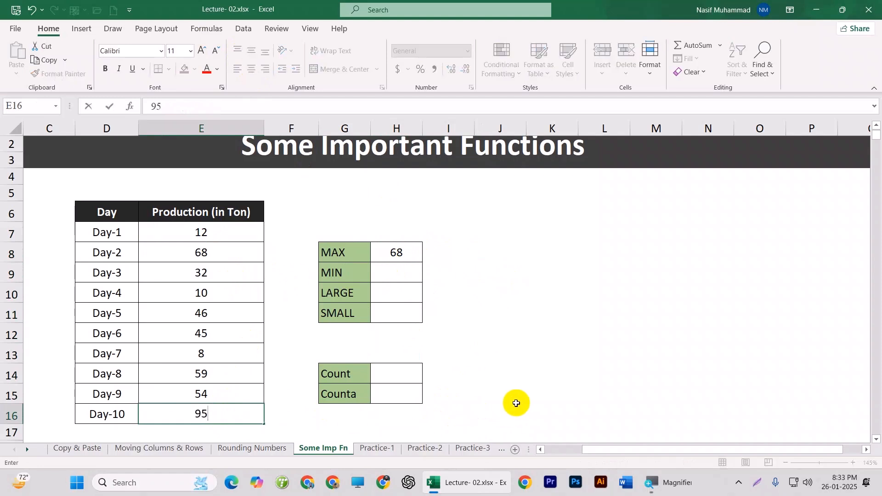
pyautogui.click(486, 261)
pyautogui.click(416, 253)
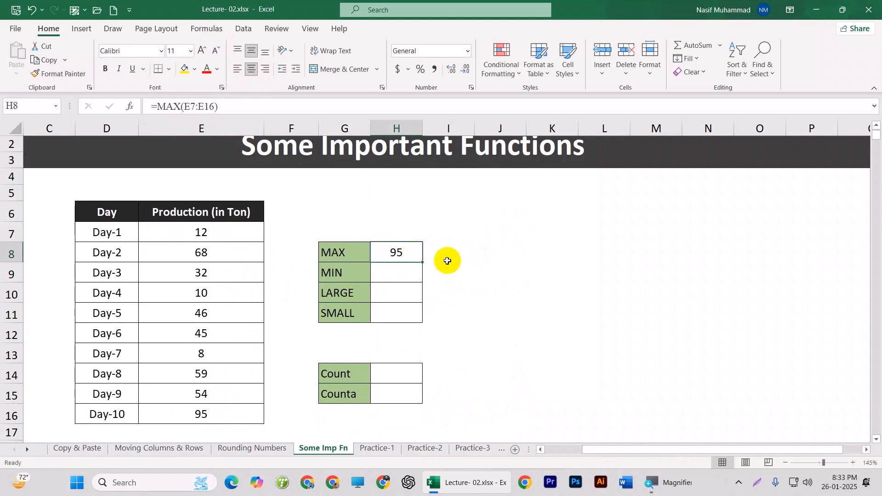
pyautogui.click(455, 257)
pyautogui.click(395, 253)
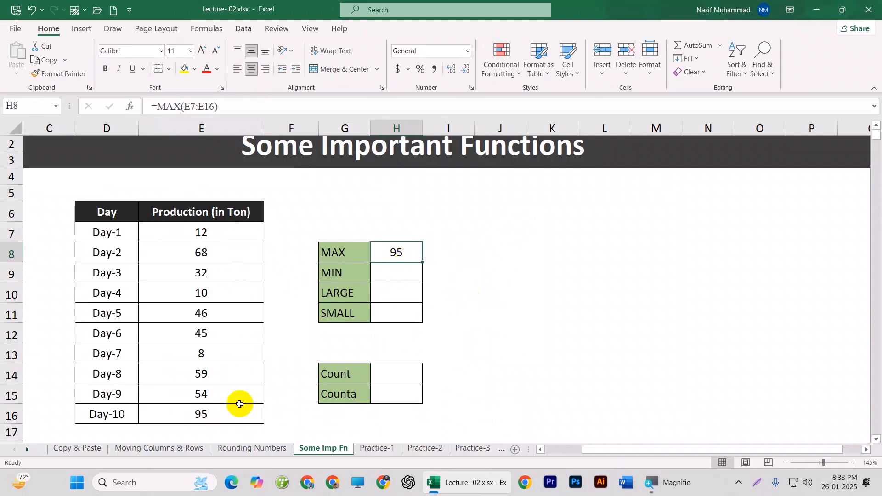
pyautogui.click(225, 414)
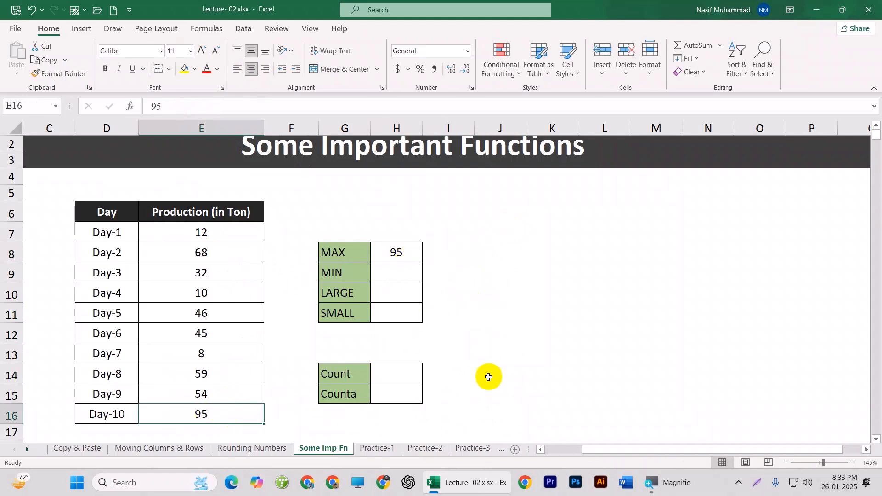
# Enter =MIN(E7:E16) in H9 to find the lowest production value
pyautogui.click(393, 273)
pyautogui.write('=')
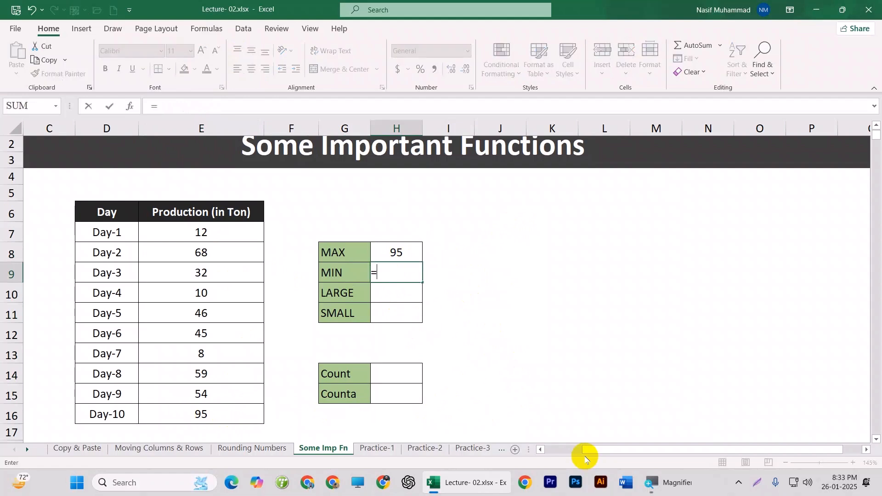
pyautogui.write('min')
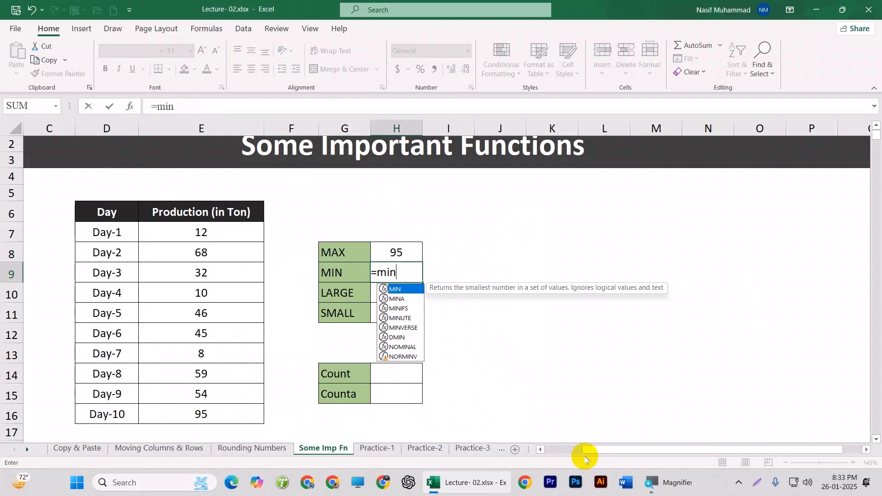
pyautogui.press('Tab')
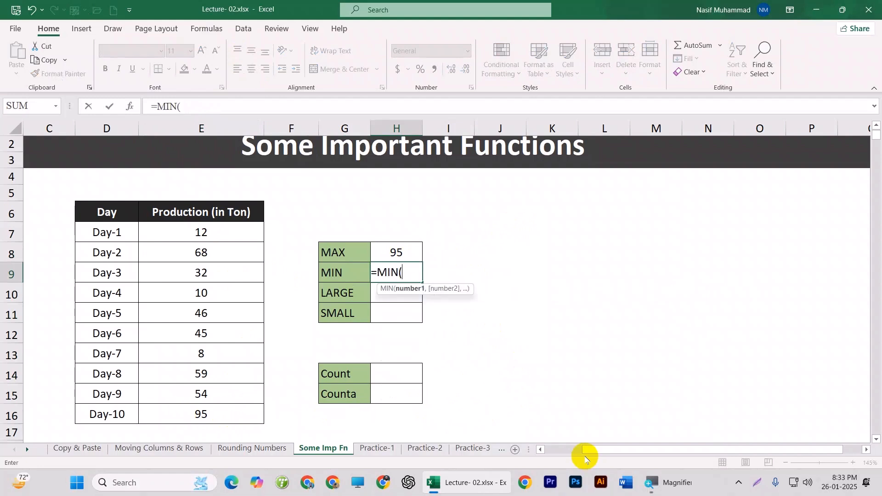
pyautogui.moveTo(205, 230); pyautogui.dragTo(216, 408)
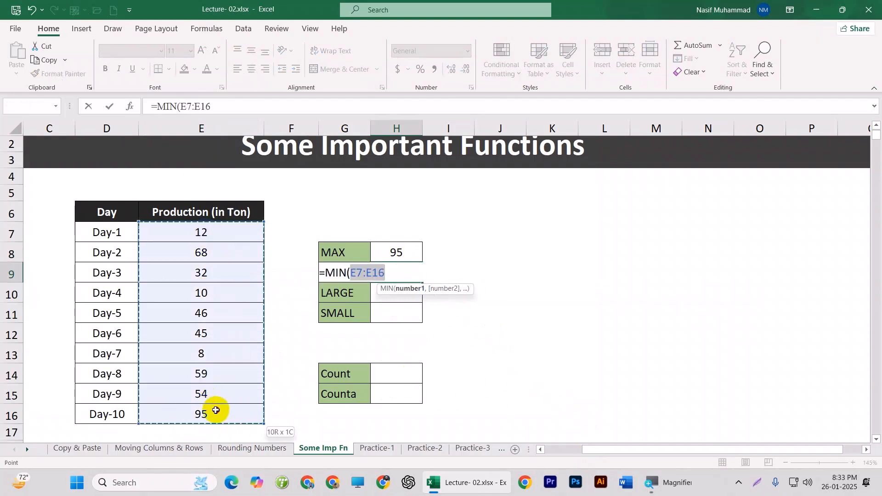
pyautogui.press('Return')
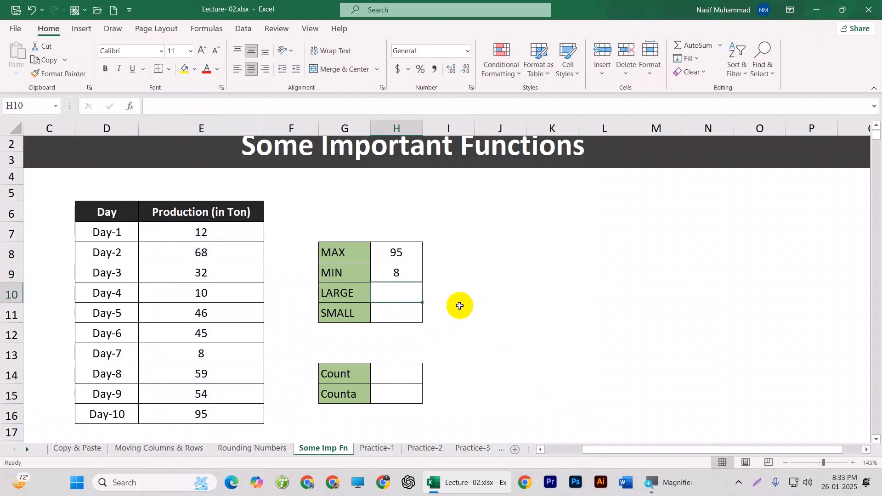
pyautogui.click(452, 309)
# Change the Day-2 production in E8 to 2 and check the MIN result
pyautogui.click(219, 254)
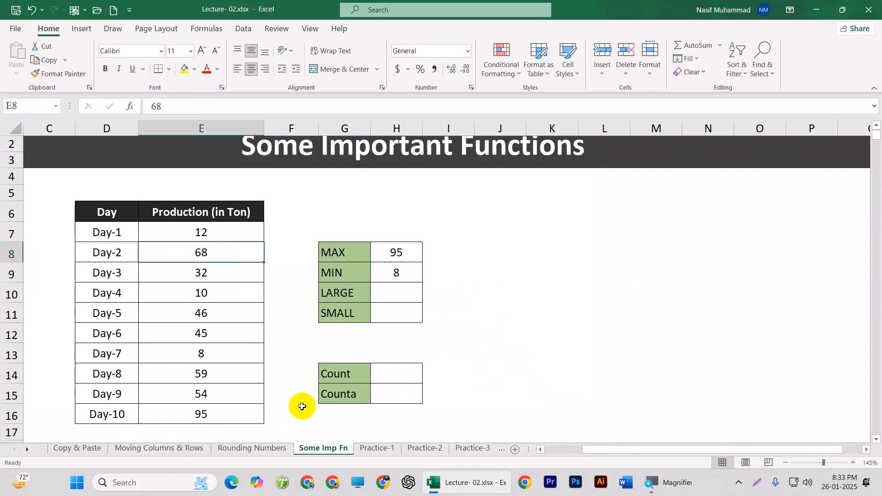
pyautogui.write('2')
pyautogui.click(542, 318)
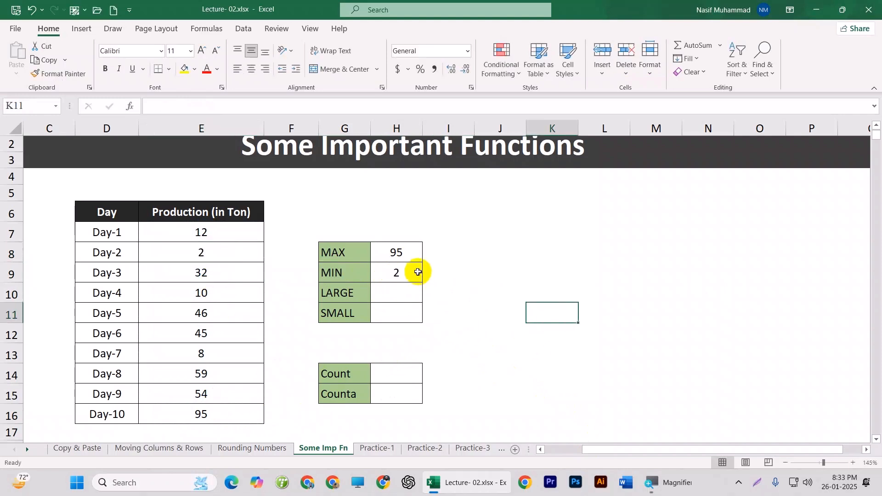
pyautogui.click(418, 273)
pyautogui.click(500, 296)
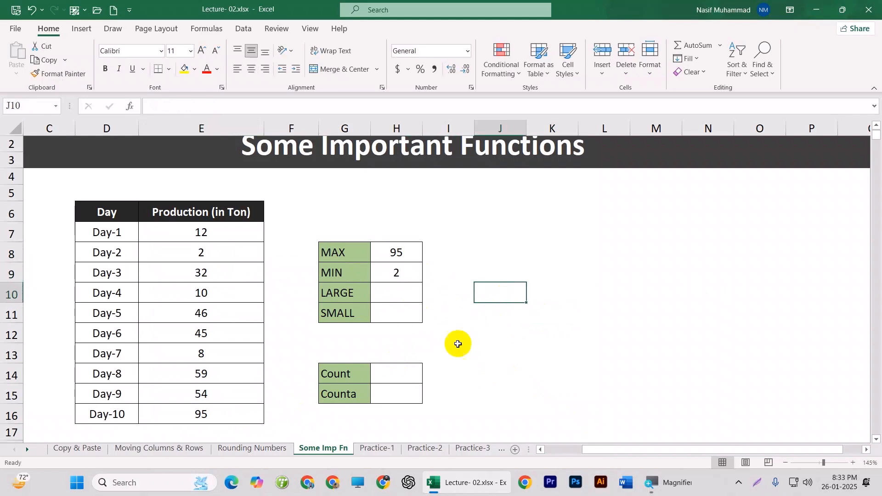
# Review the MAX and MIN formulas alongside the empty LARGE and SMALL cells in H8:H11
pyautogui.click(460, 341)
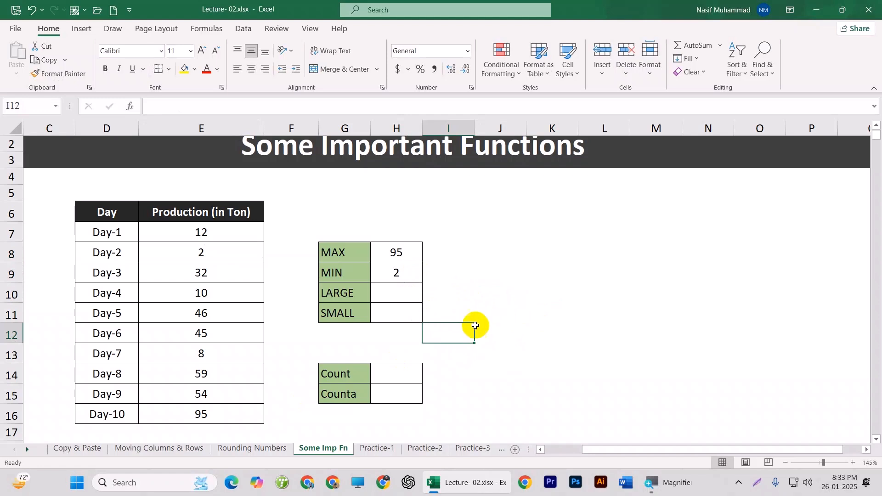
pyautogui.click(405, 295)
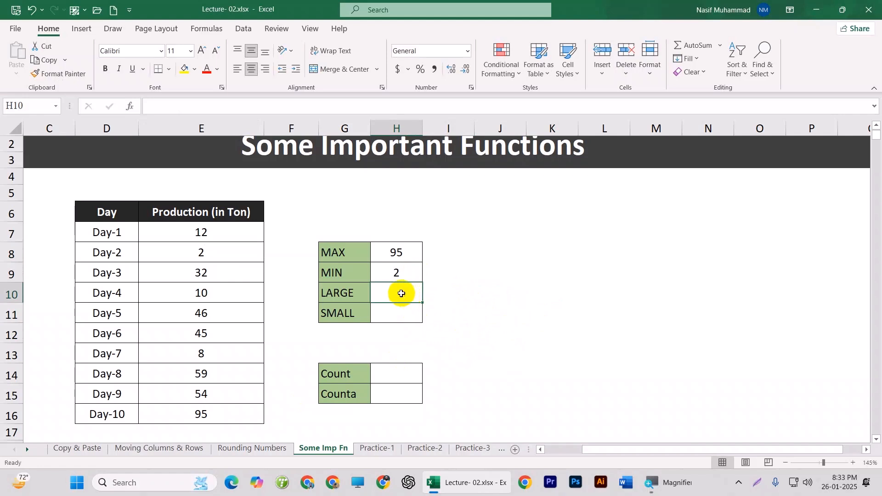
pyautogui.click(520, 292)
pyautogui.moveTo(396, 253); pyautogui.dragTo(409, 303)
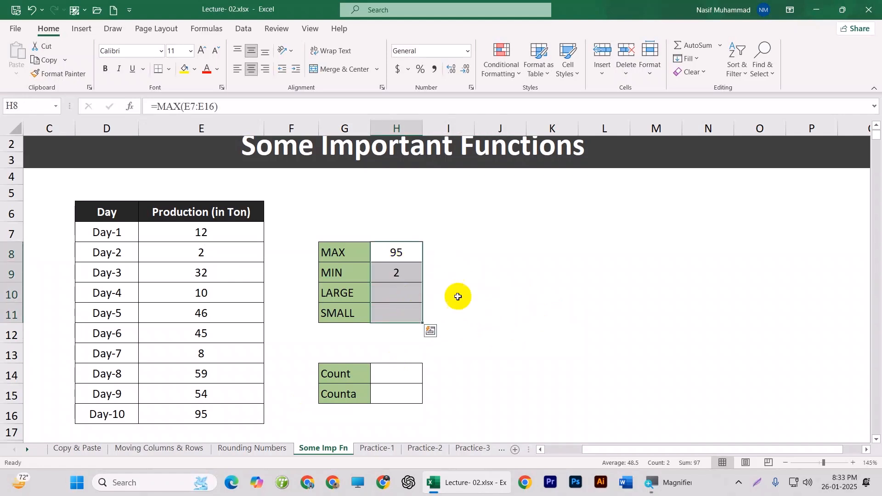
pyautogui.click(386, 277)
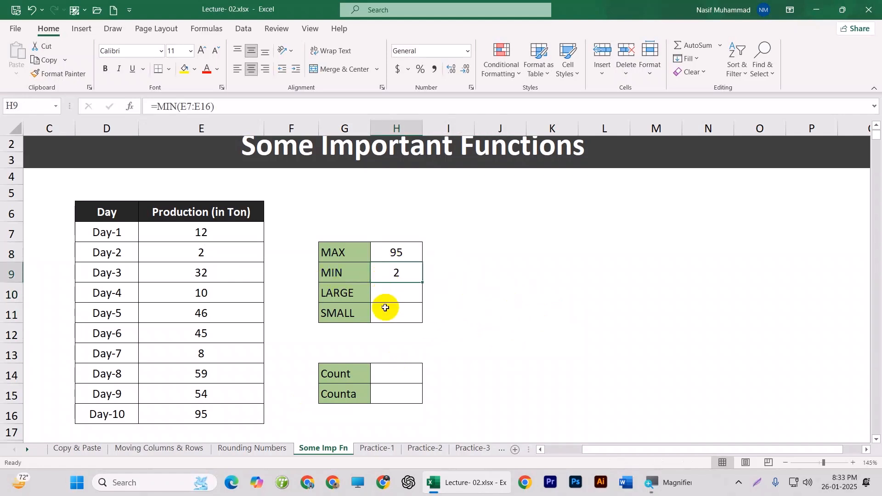
pyautogui.click(385, 308)
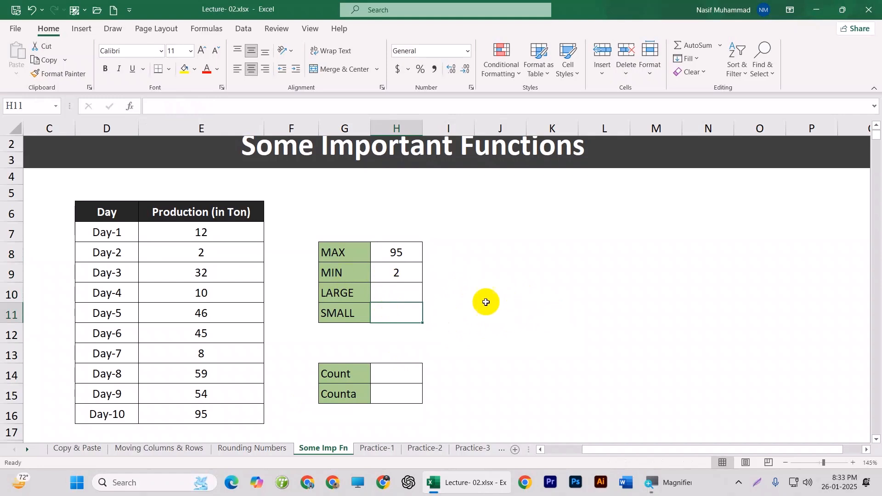
pyautogui.click(398, 251)
pyautogui.click(392, 292)
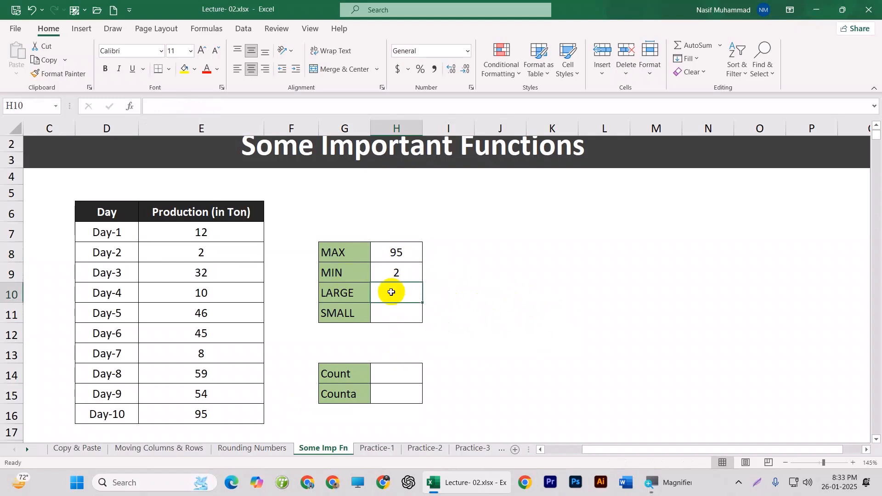
pyautogui.click(397, 251)
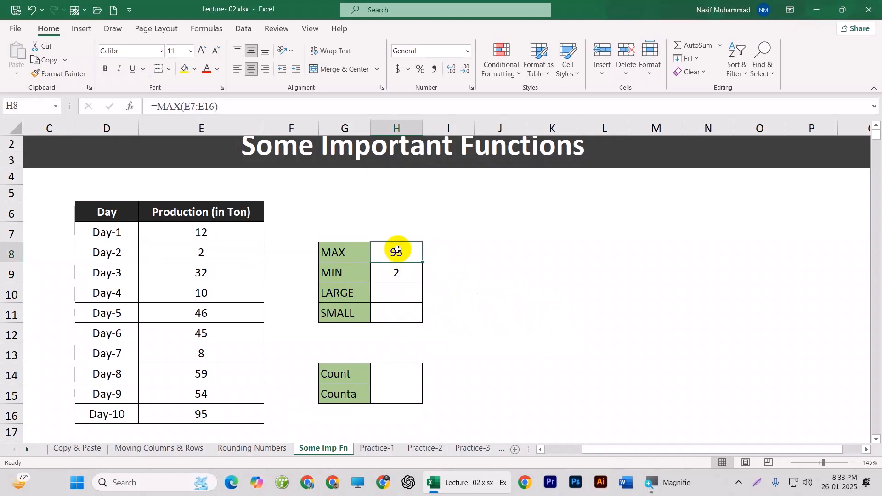
pyautogui.click(405, 294)
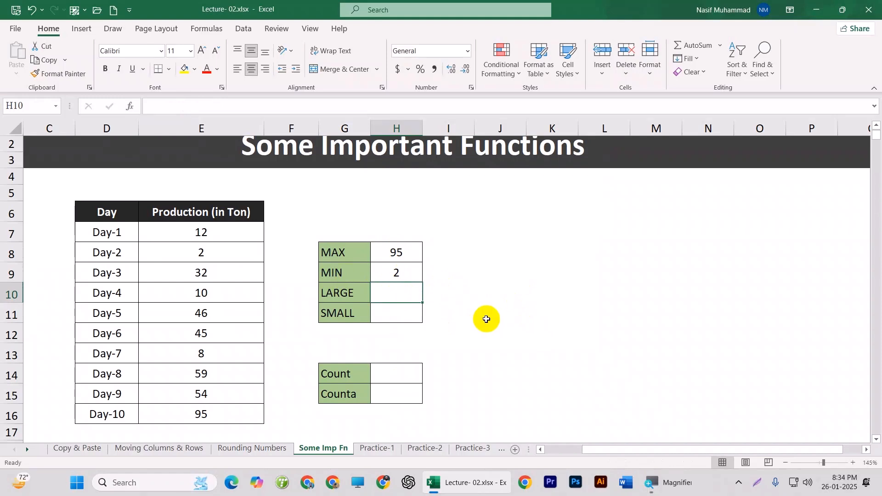
# Enter the sample numbers 10, 8, 3 and 1 down cells K8:K11 to illustrate ranking by size
pyautogui.click(573, 256)
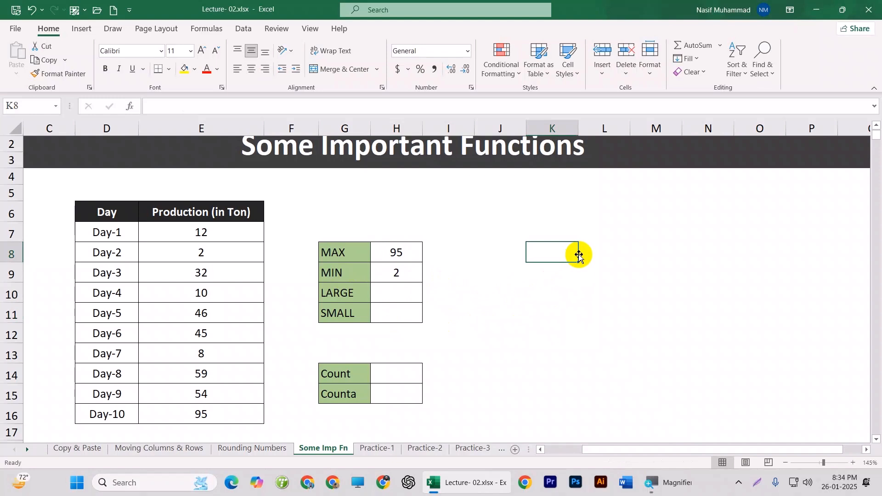
pyautogui.write('10')
pyautogui.press('Return')
pyautogui.write('8')
pyautogui.press('Return')
pyautogui.write('3')
pyautogui.press('Return')
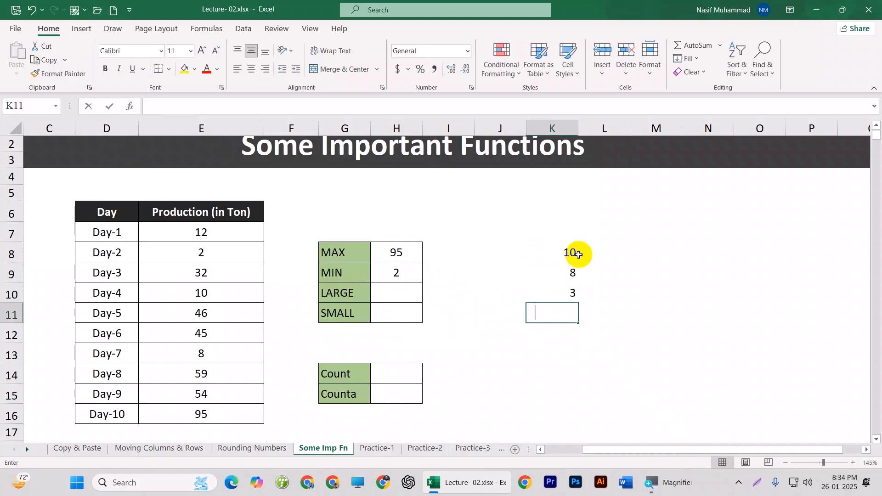
pyautogui.write('1')
pyautogui.press('Tab')
# Go through the sample numbers in K8:K11 one by one, and clear them from the sheet
pyautogui.click(567, 251)
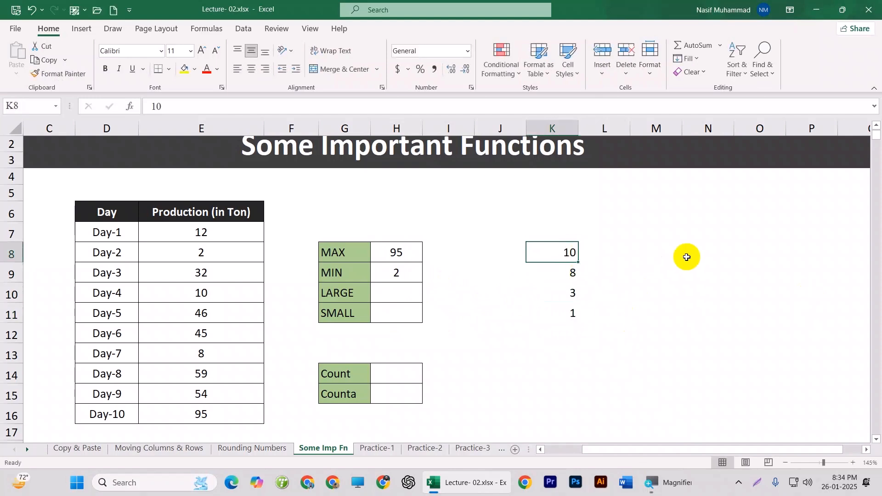
pyautogui.click(577, 273)
pyautogui.click(560, 297)
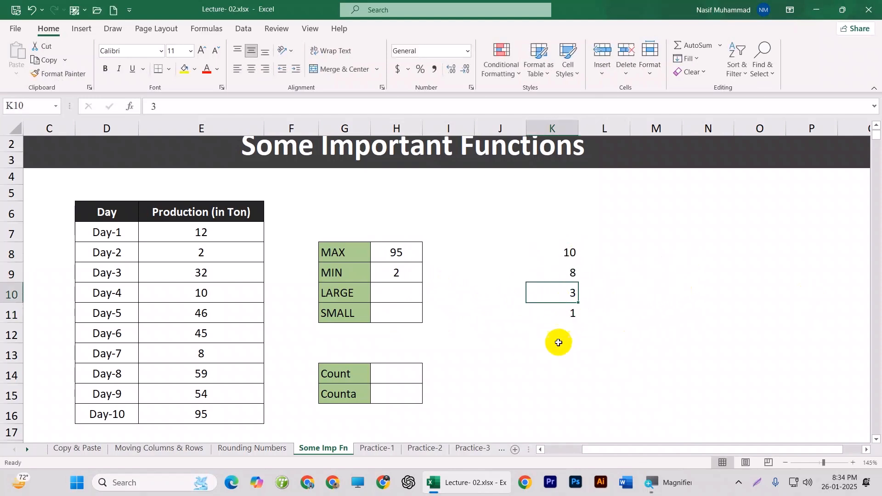
pyautogui.click(566, 312)
pyautogui.click(658, 390)
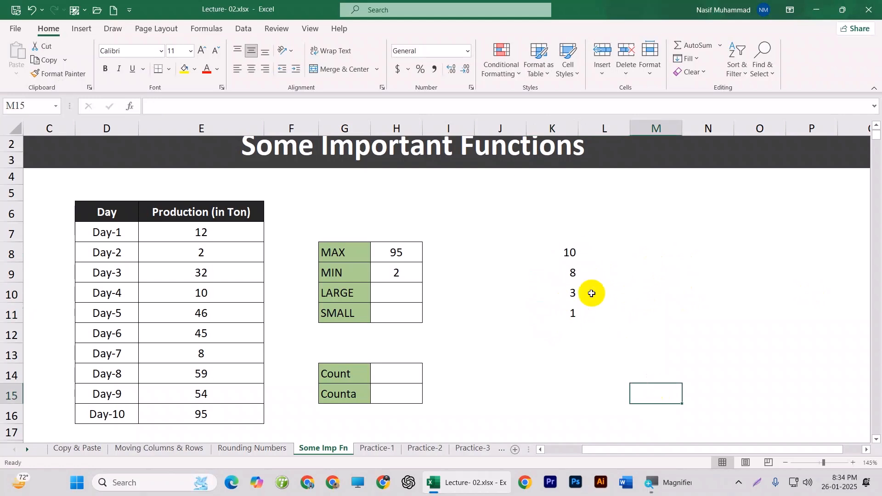
pyautogui.moveTo(569, 251); pyautogui.dragTo(580, 324)
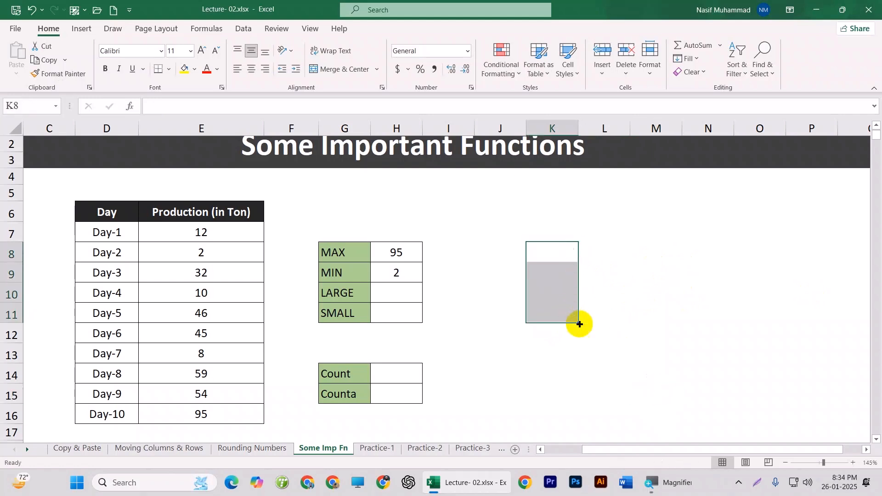
pyautogui.press('Delete')
pyautogui.click(645, 337)
# Enter =LARGE(E7:E16,3) in H10 to find the third-largest production, and check it against the Day-8 to Day-10 values
pyautogui.click(399, 291)
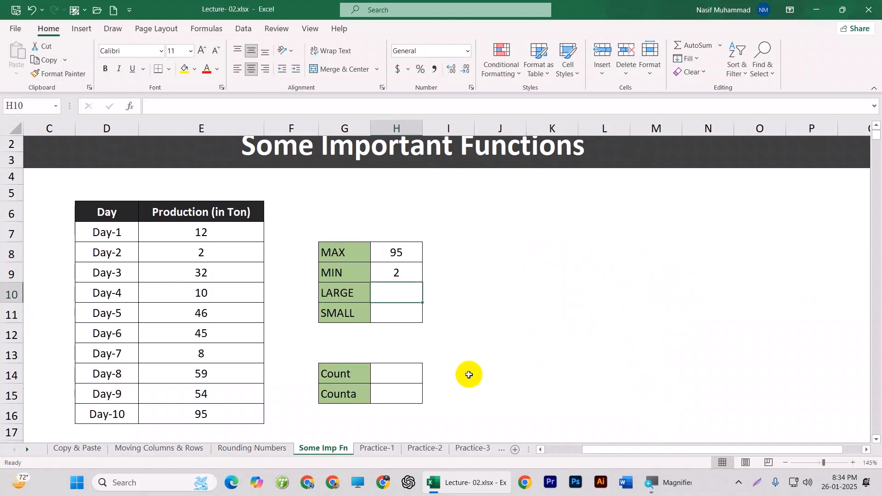
pyautogui.write('=')
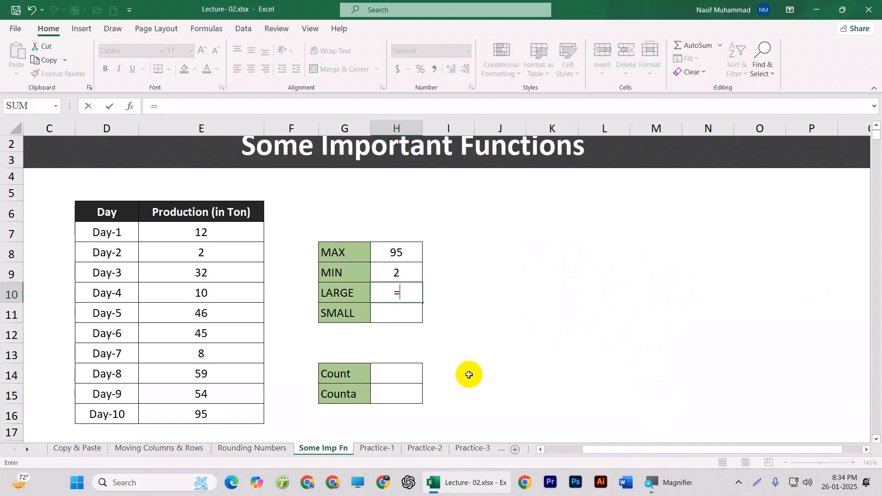
pyautogui.write('lar')
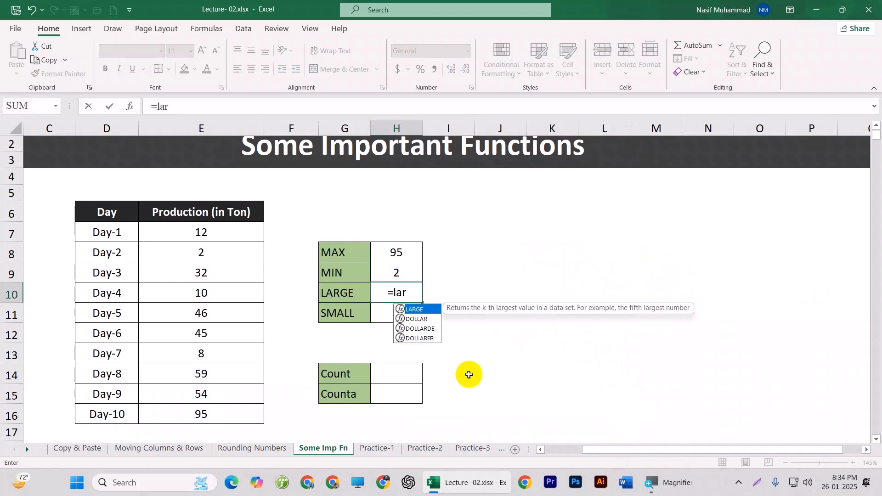
pyautogui.press('Tab')
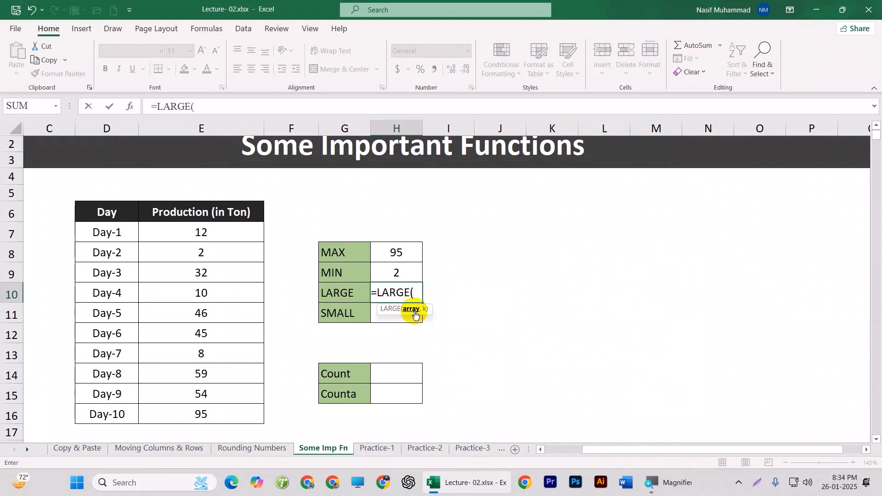
pyautogui.moveTo(223, 230); pyautogui.dragTo(219, 419)
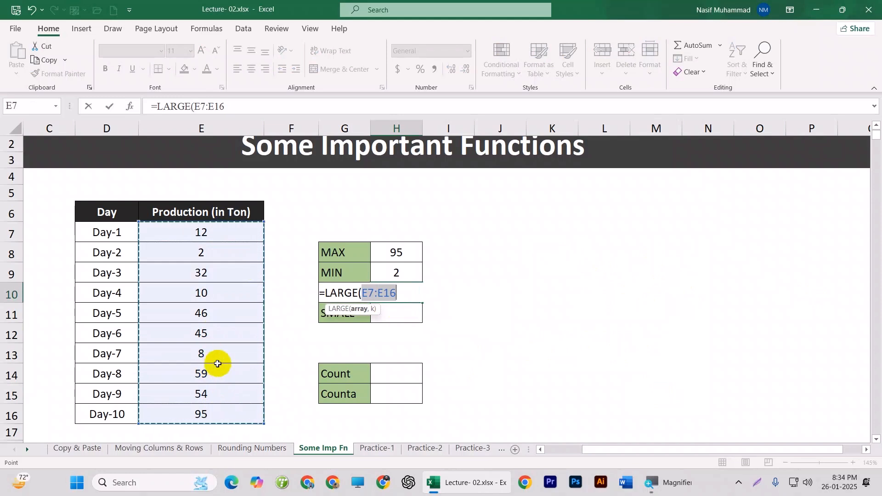
pyautogui.write(',3')
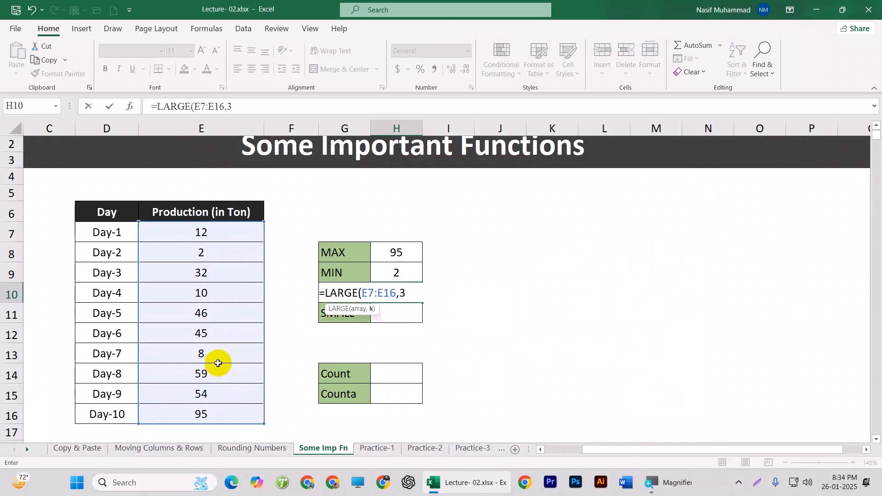
pyautogui.press('Return')
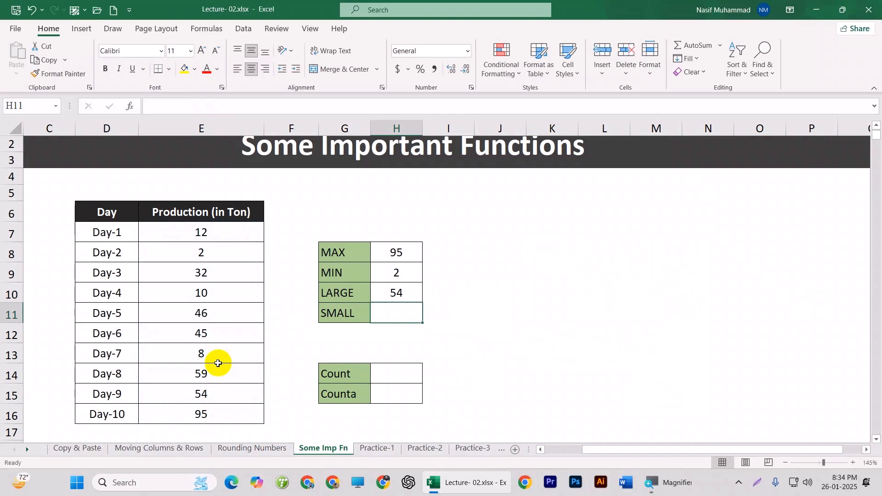
pyautogui.click(411, 291)
pyautogui.click(203, 415)
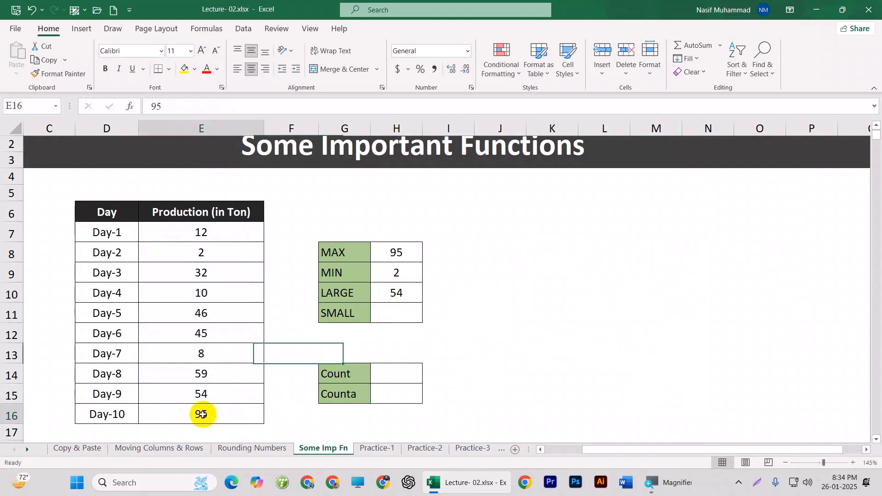
pyautogui.click(224, 375)
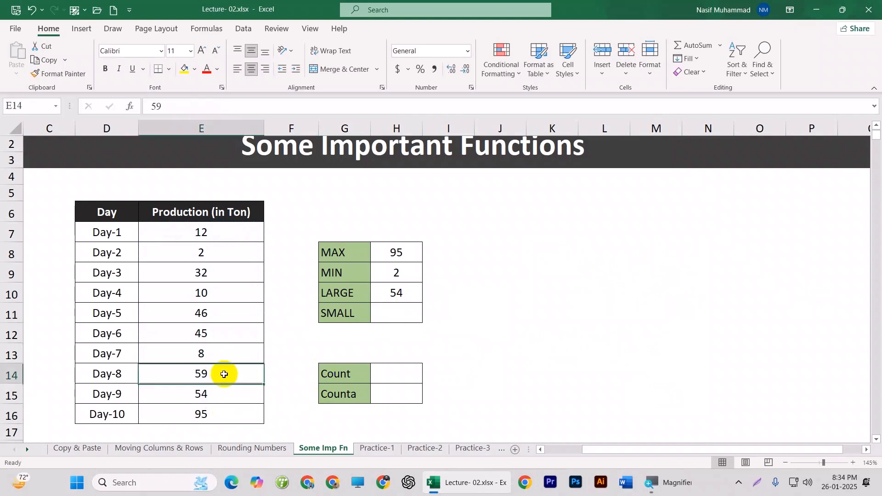
pyautogui.click(223, 395)
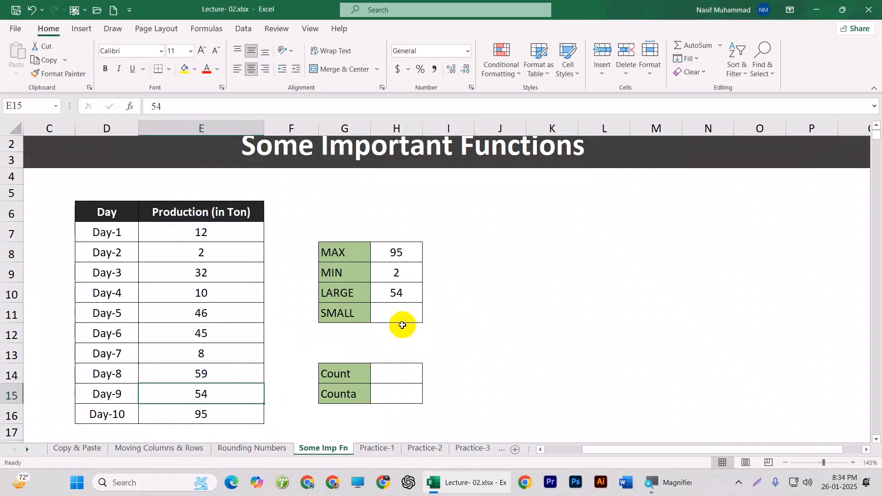
pyautogui.click(402, 294)
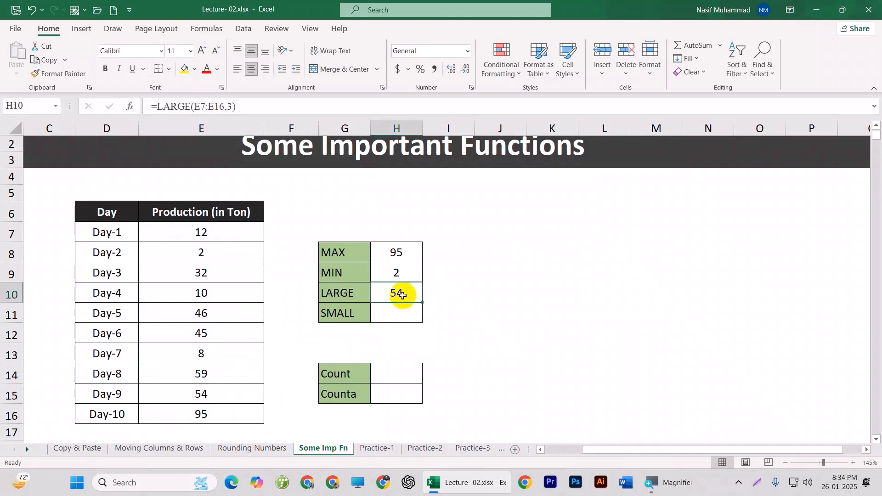
# Enter =SMALL(E7:E16,2) in H11 to find the second-smallest production, and check it against the Day-2 and Day-7 values
pyautogui.click(399, 314)
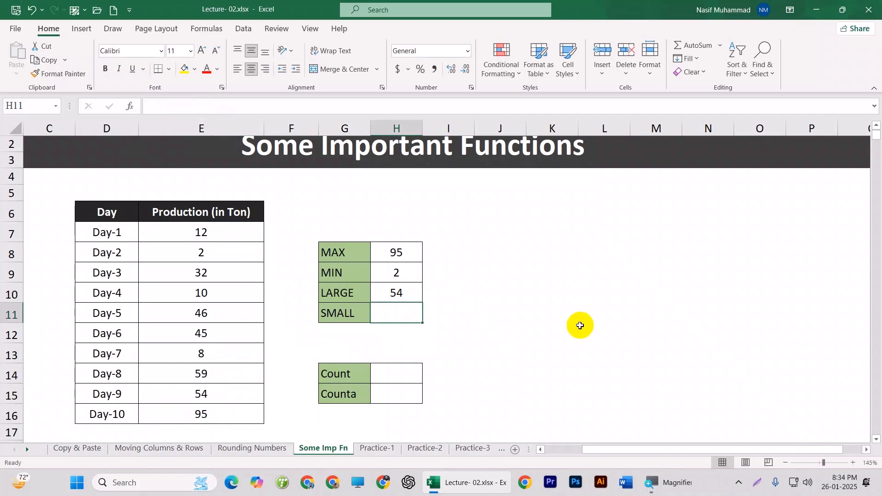
pyautogui.write('=sm')
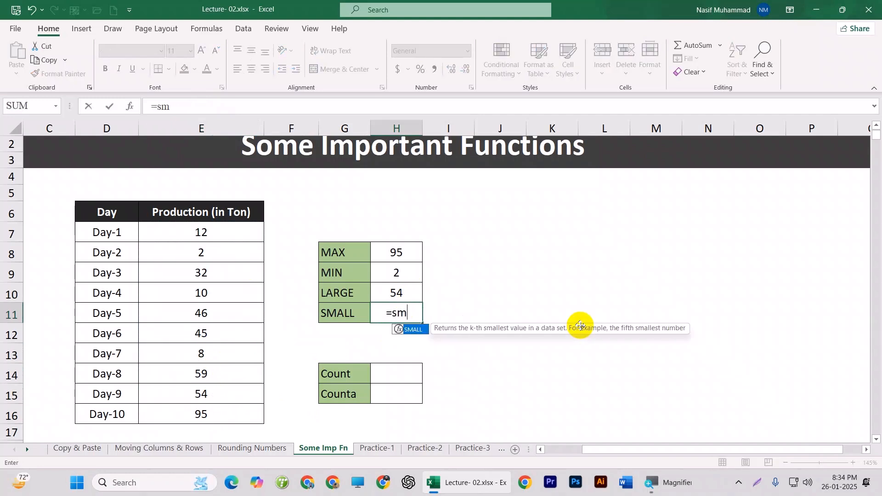
pyautogui.press('Tab')
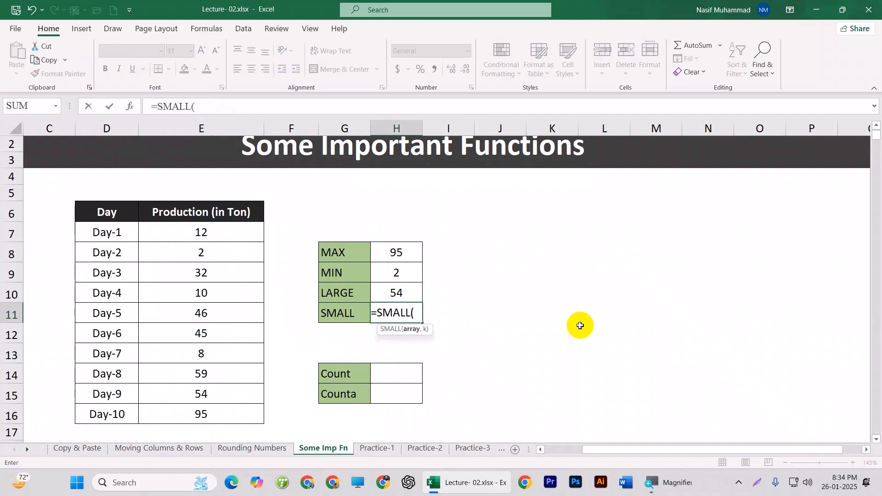
pyautogui.moveTo(203, 232); pyautogui.dragTo(209, 413)
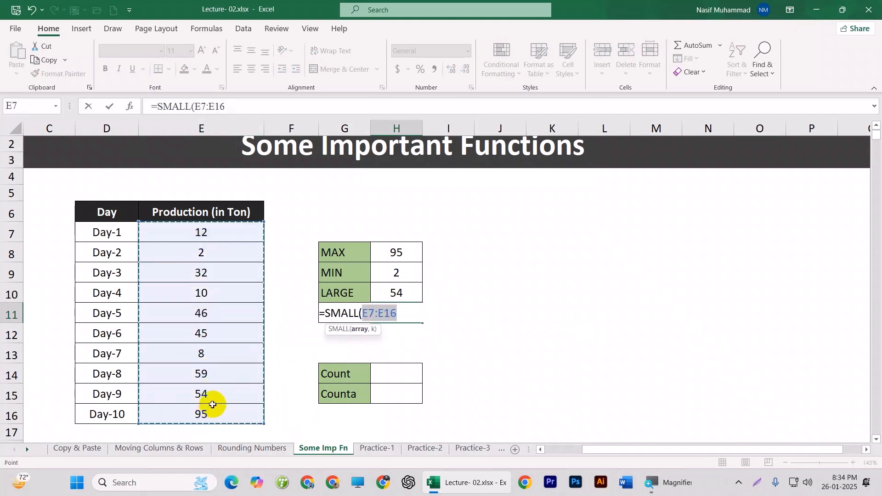
pyautogui.write(',2')
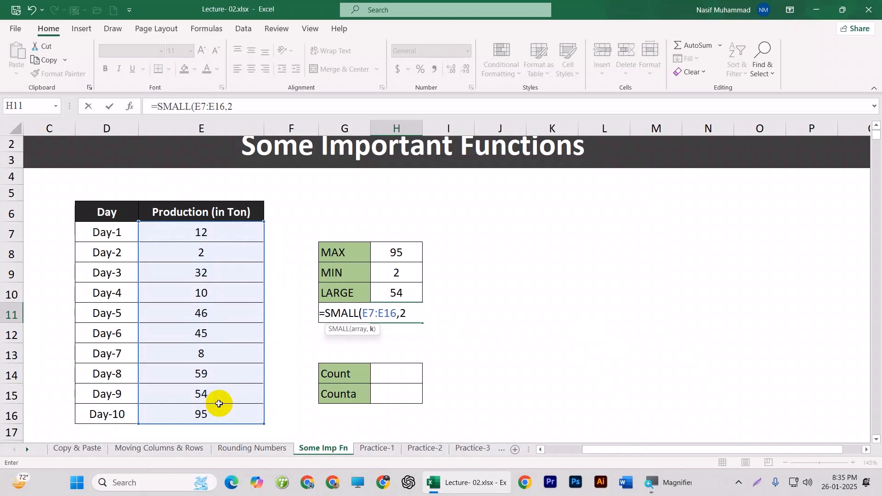
pyautogui.press('Return')
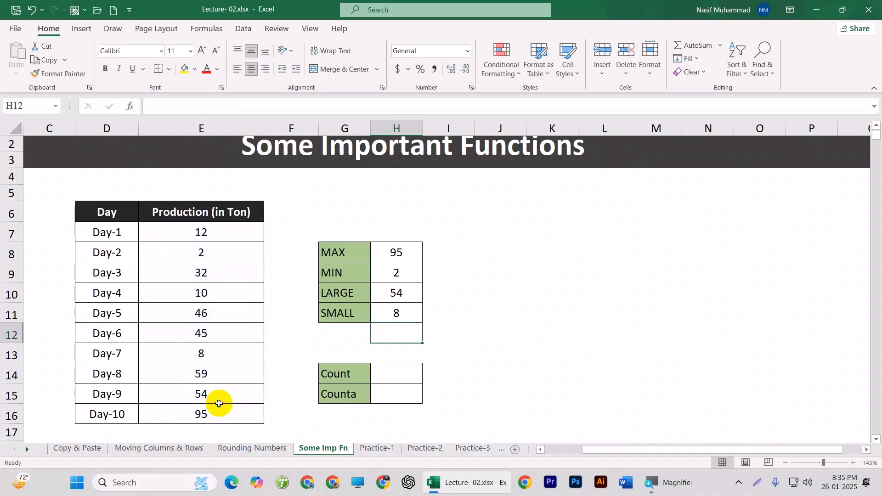
pyautogui.click(220, 257)
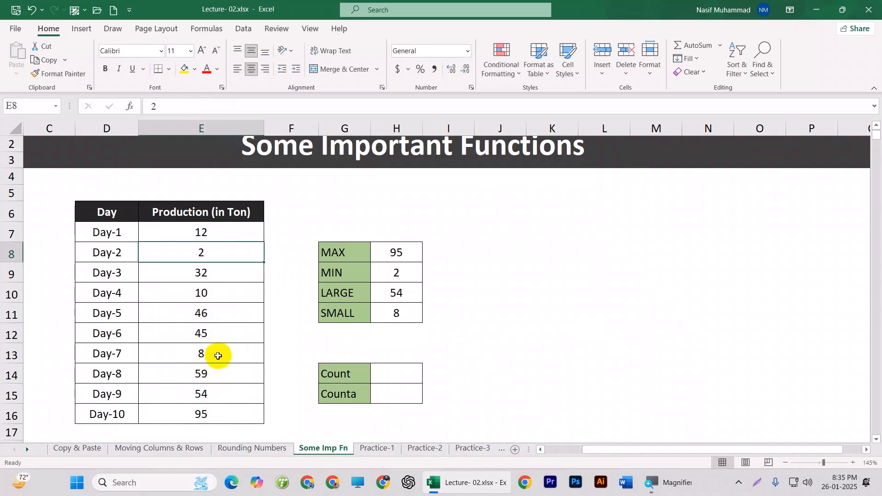
pyautogui.click(217, 359)
pyautogui.click(403, 313)
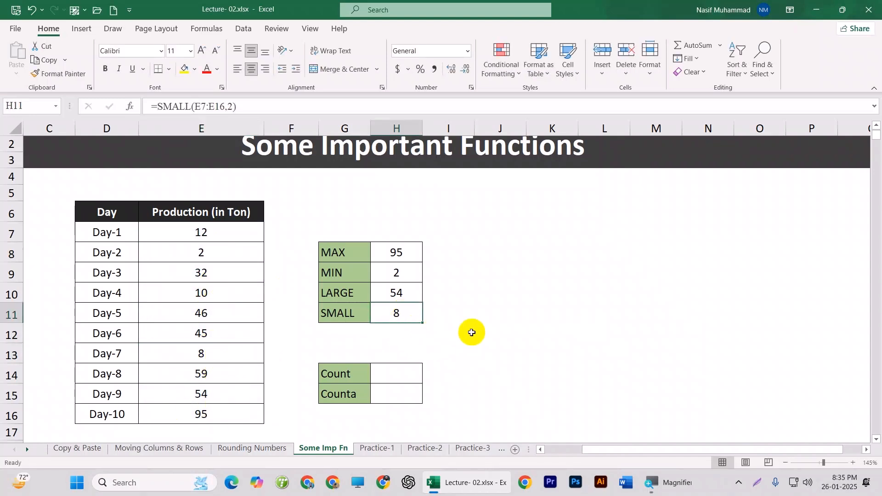
pyautogui.click(398, 295)
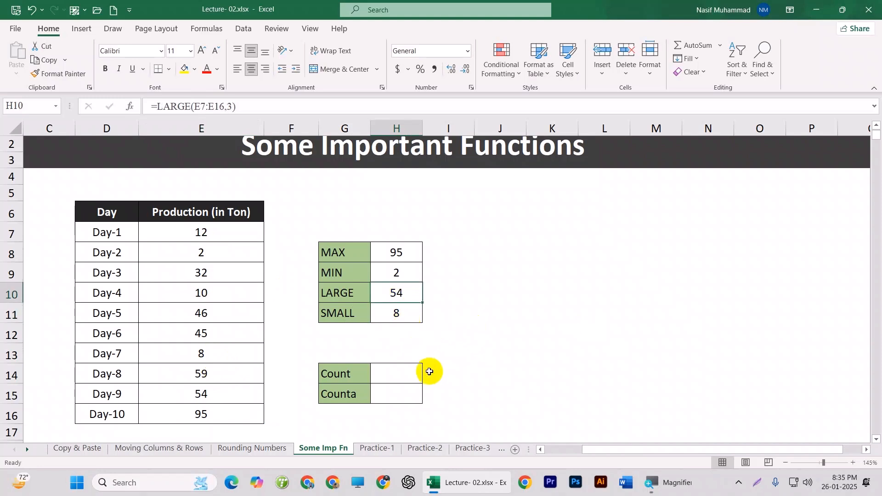
pyautogui.click(500, 335)
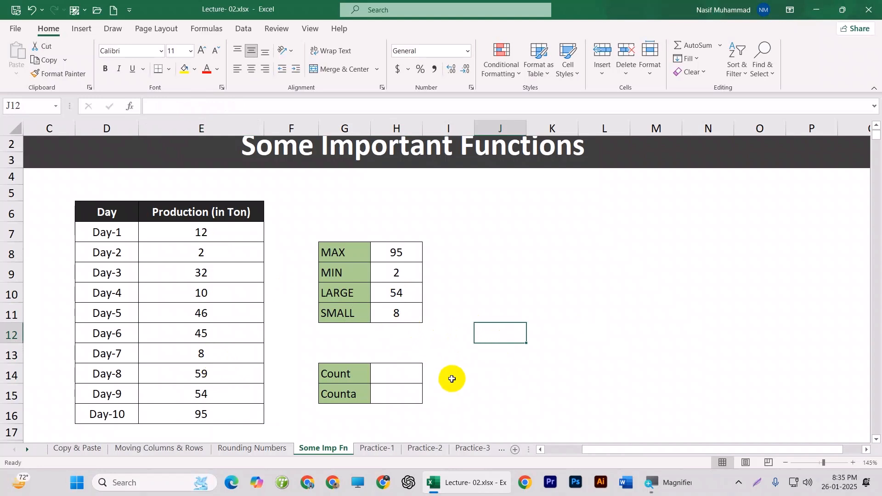
# Enter =COUNT(E7:E16) in H14 to count the numeric entries in the production column
pyautogui.scroll(-2, 453, 380)
pyautogui.scroll(1, 427, 343)
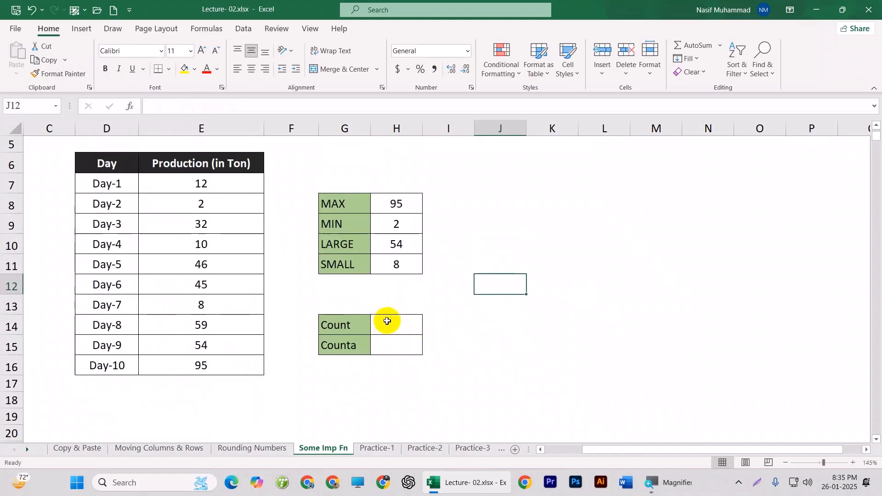
pyautogui.click(386, 321)
pyautogui.moveTo(102, 183); pyautogui.dragTo(115, 366)
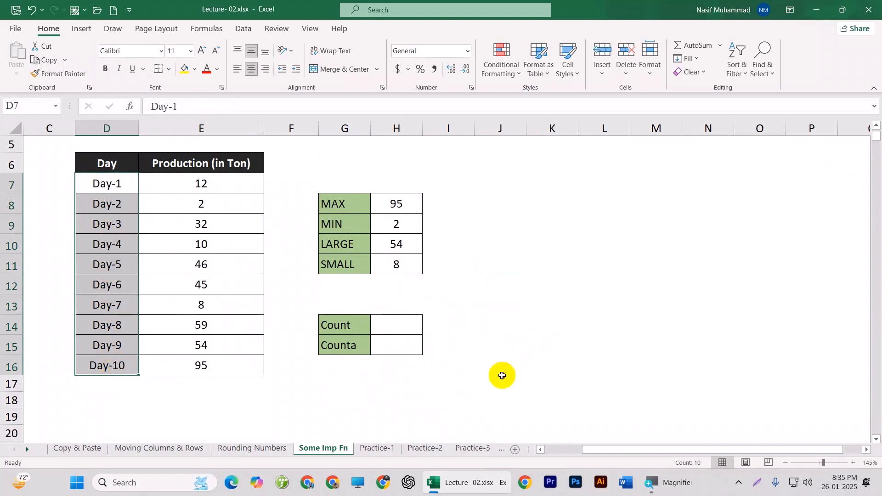
pyautogui.click(503, 377)
pyautogui.click(382, 328)
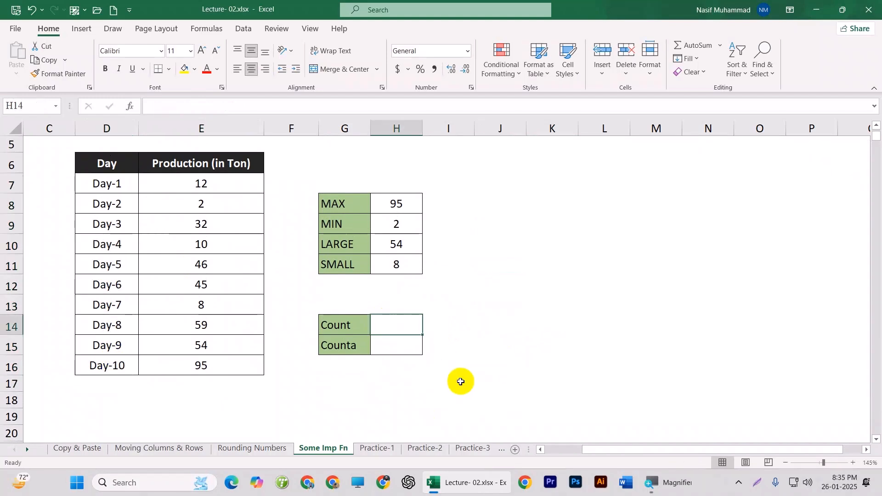
pyautogui.write('=')
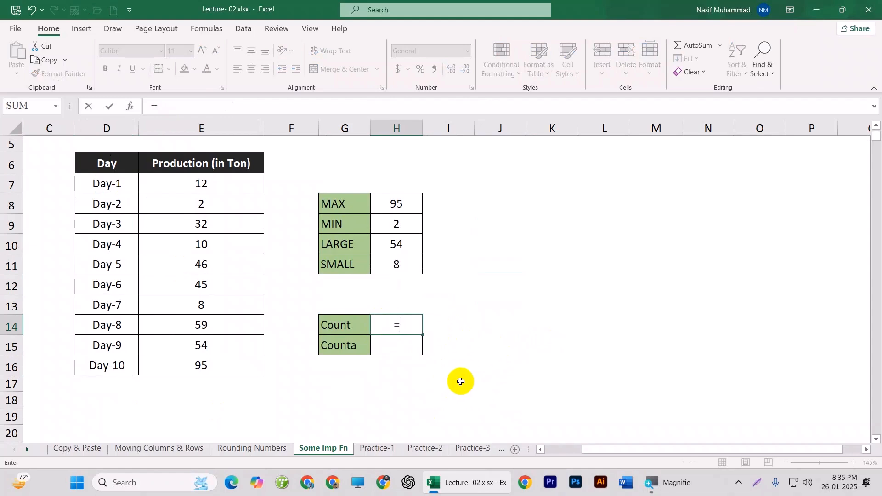
pyautogui.write('cou')
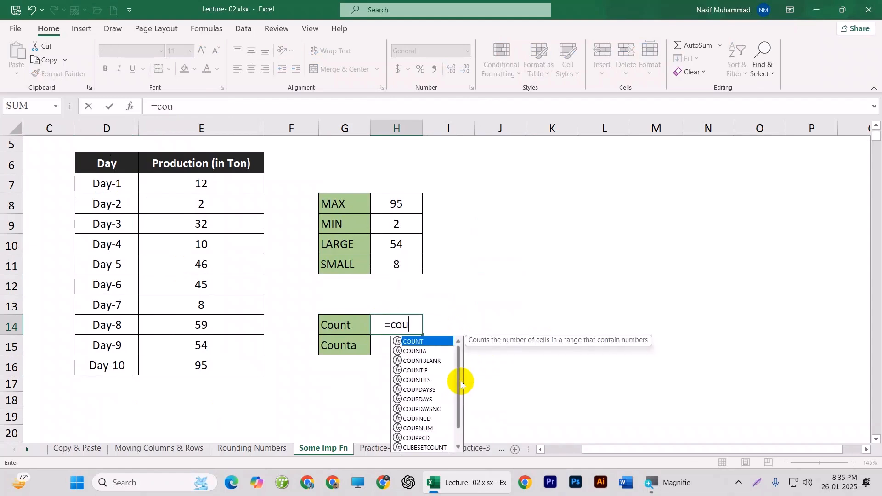
pyautogui.press('Tab')
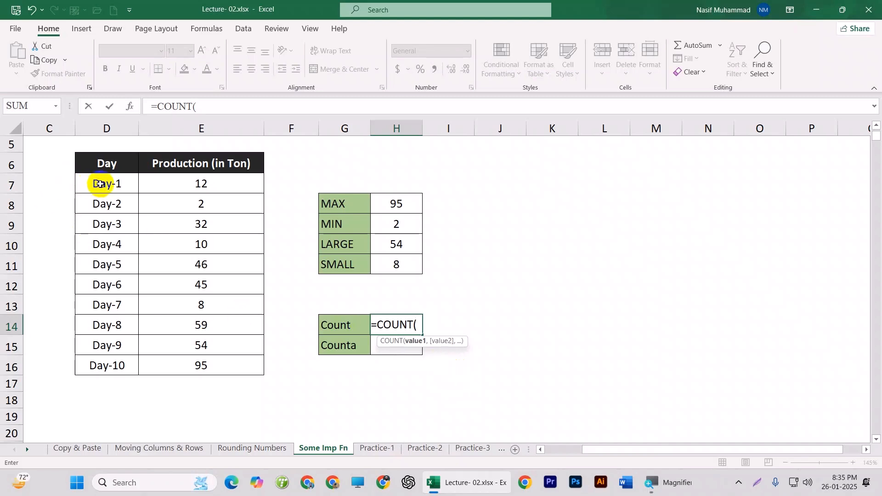
pyautogui.moveTo(222, 185); pyautogui.dragTo(230, 360)
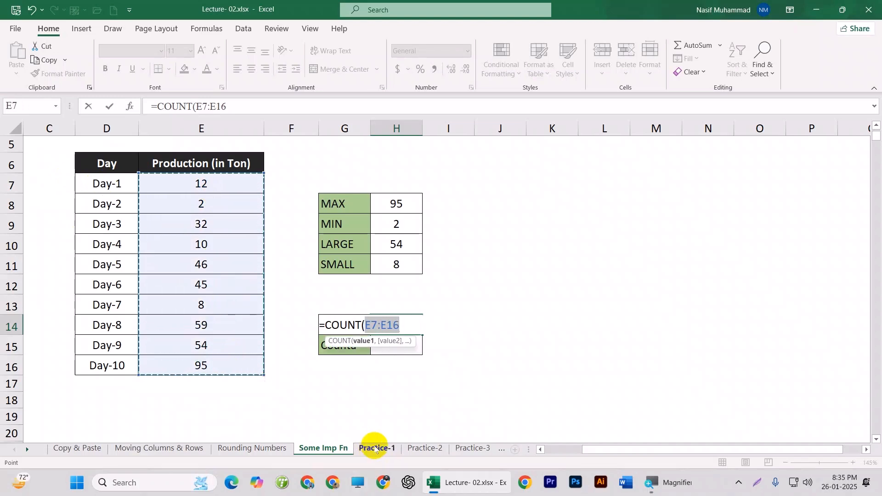
pyautogui.press('Return')
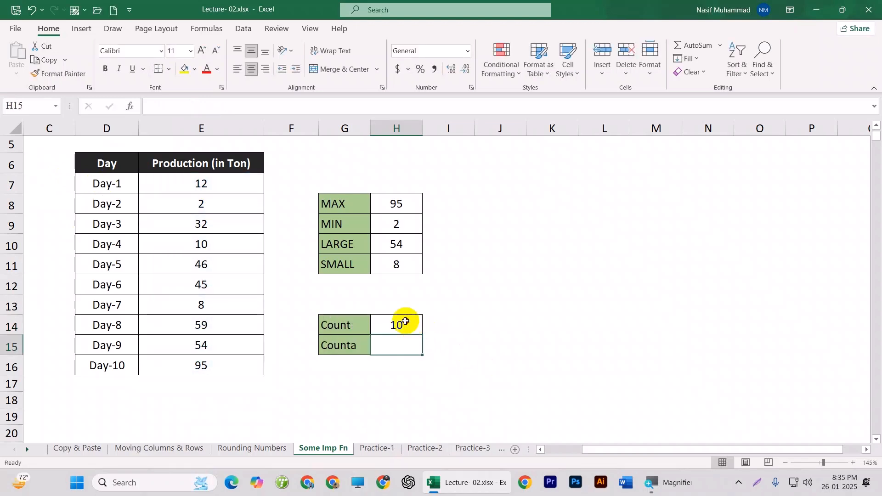
# Check the COUNT result in H14 against the production values in E7:E16
pyautogui.click(410, 326)
pyautogui.moveTo(228, 183); pyautogui.dragTo(246, 361)
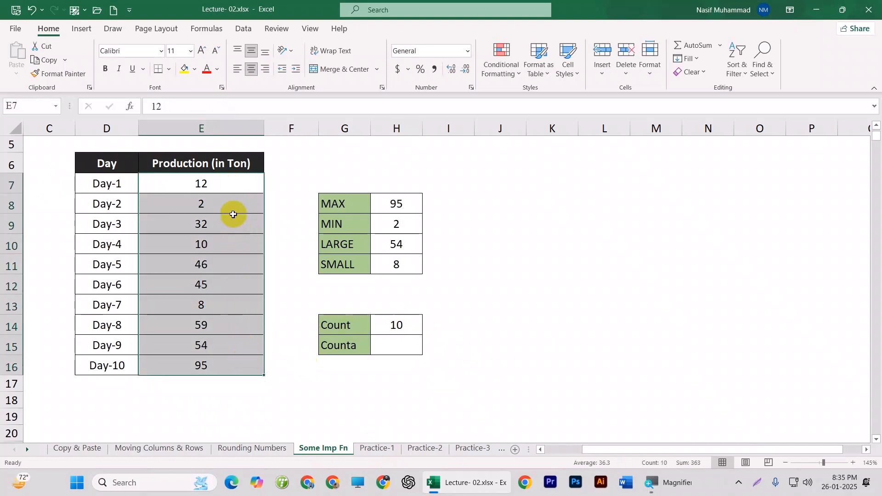
pyautogui.click(391, 345)
pyautogui.moveTo(475, 473)
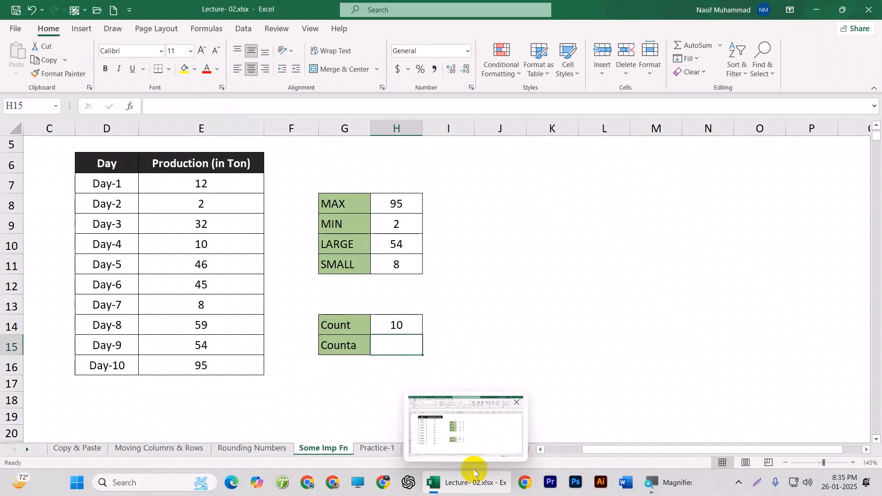
pyautogui.write('=')
pyautogui.press('Escape')
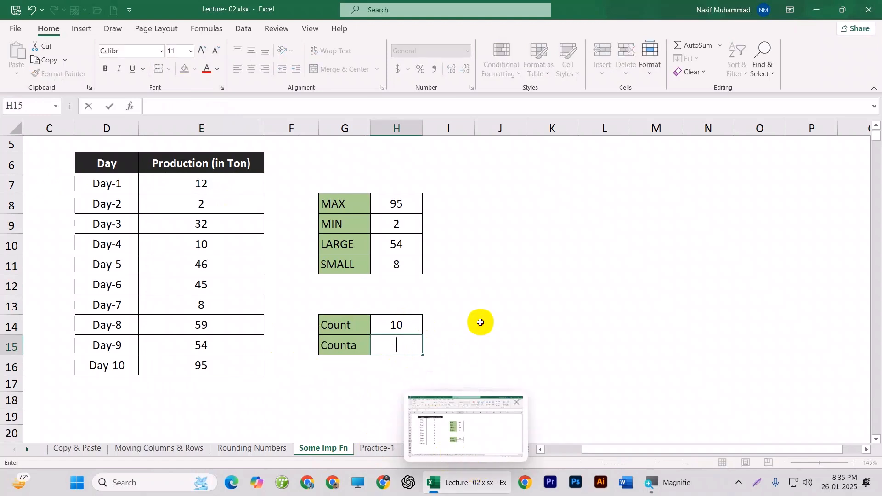
pyautogui.click(479, 322)
# Replace the Day-8 production value in E14 with the text Dhaka
pyautogui.click(216, 328)
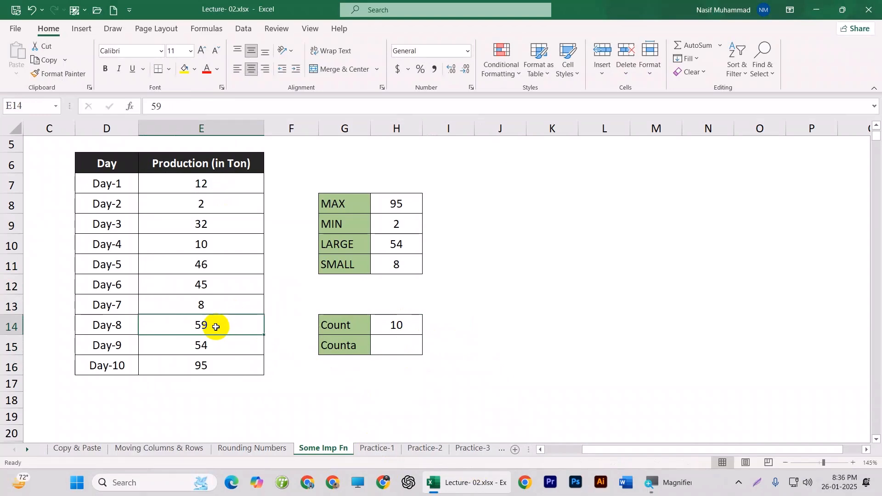
pyautogui.write('Dhak')
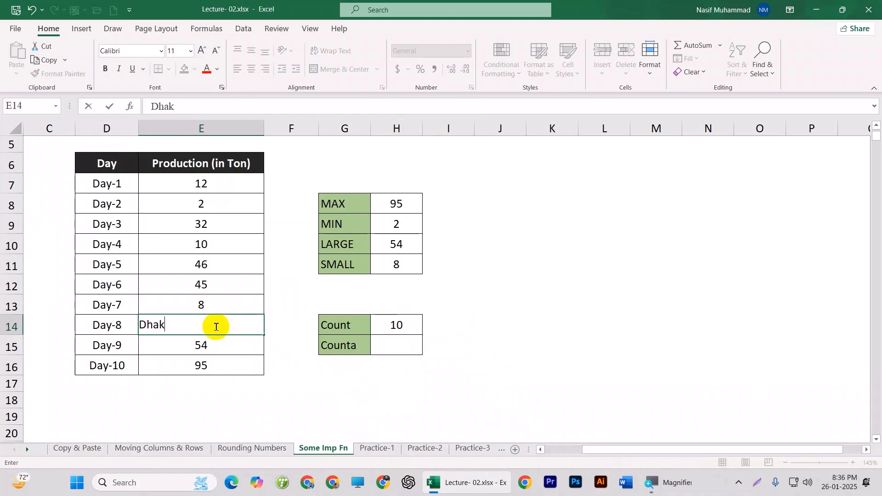
pyautogui.write('a')
pyautogui.click(305, 399)
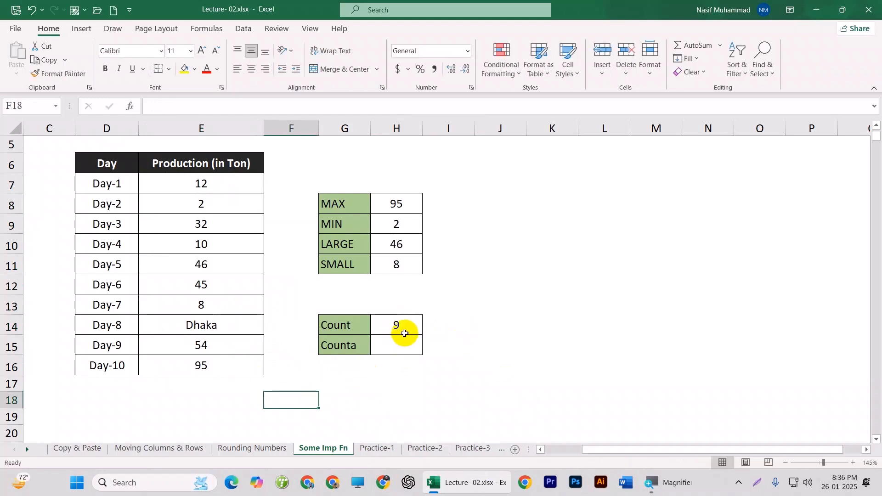
# Compare the COUNT formula in H14 with the Day-8 text entry and the whole production range E7:E16
pyautogui.click(404, 331)
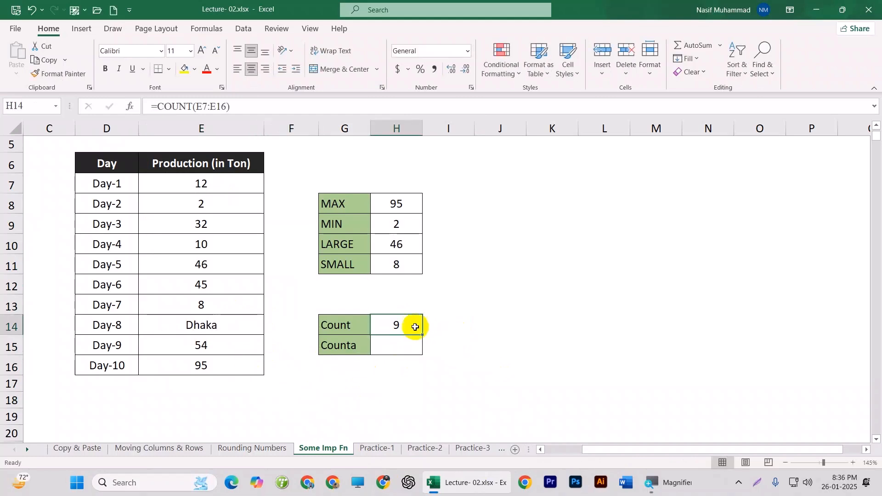
pyautogui.click(244, 328)
pyautogui.click(386, 325)
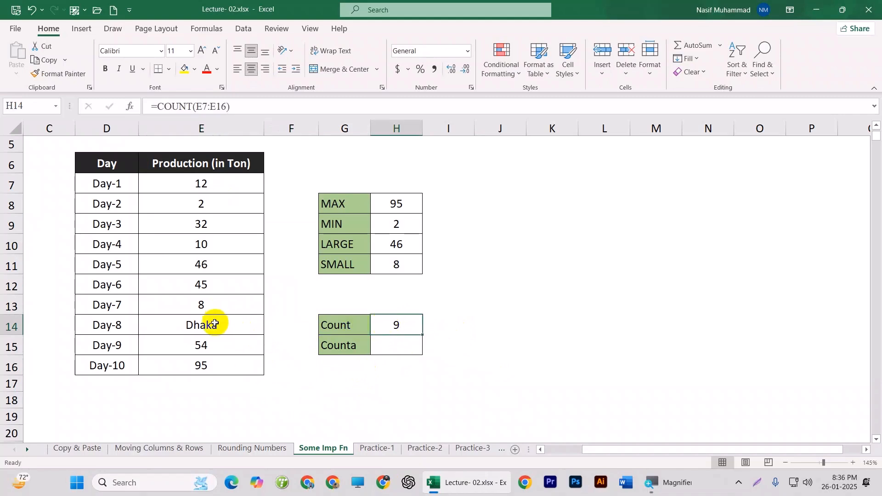
pyautogui.click(216, 321)
pyautogui.moveTo(217, 187); pyautogui.dragTo(224, 361)
pyautogui.click(207, 324)
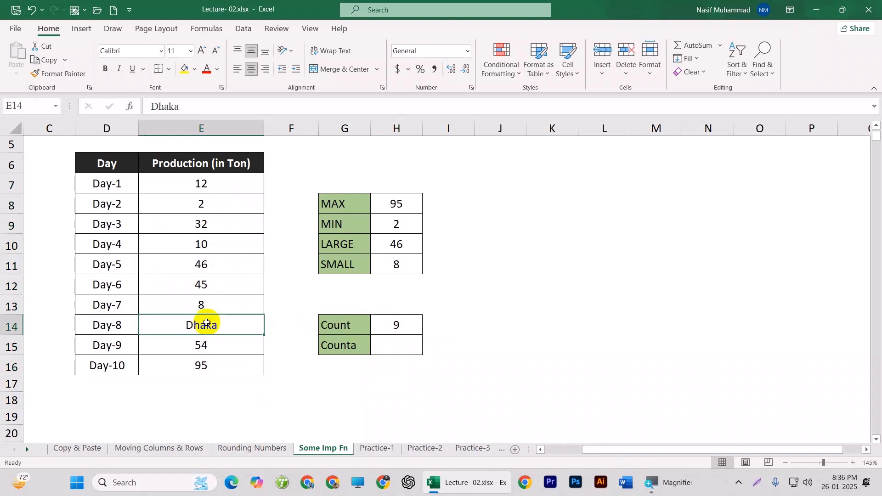
pyautogui.click(408, 331)
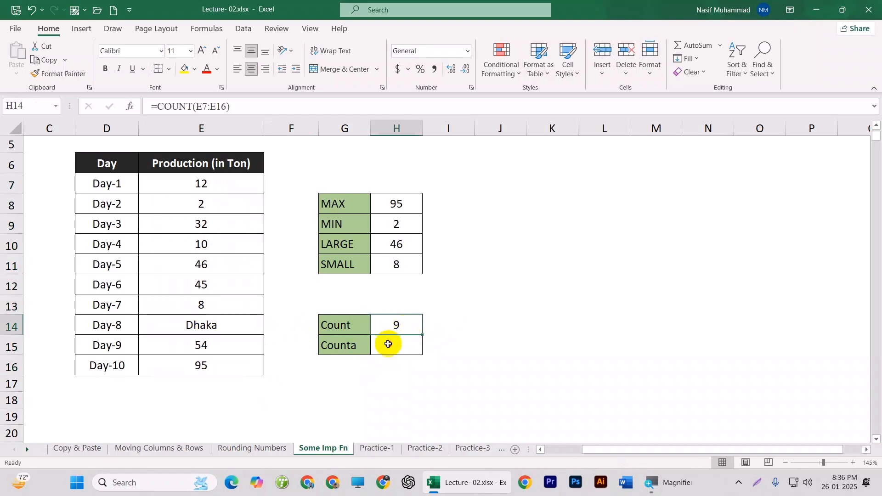
# Enter =COUNTA(E7:E16) in H15 to count all non-empty entries in the production column
pyautogui.click(389, 344)
pyautogui.moveTo(242, 181); pyautogui.dragTo(239, 359)
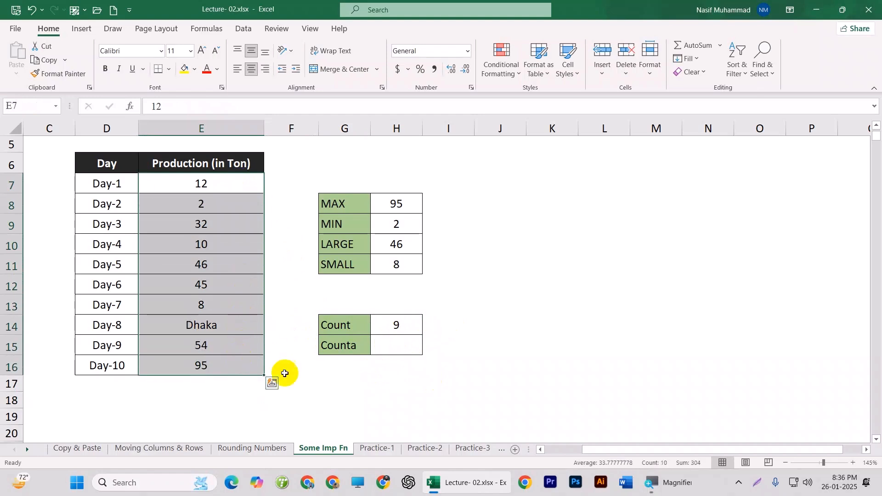
pyautogui.click(388, 350)
pyautogui.write('=coun')
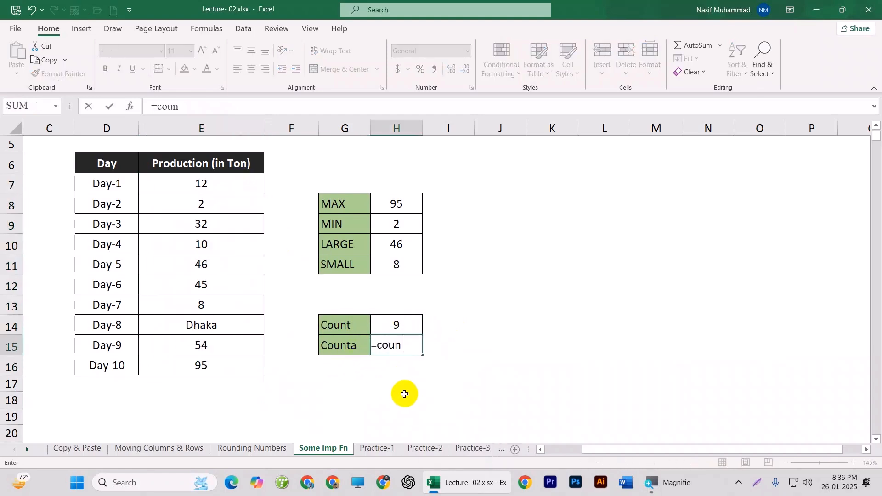
pyautogui.press('BackSpace')
pyautogui.write('ta')
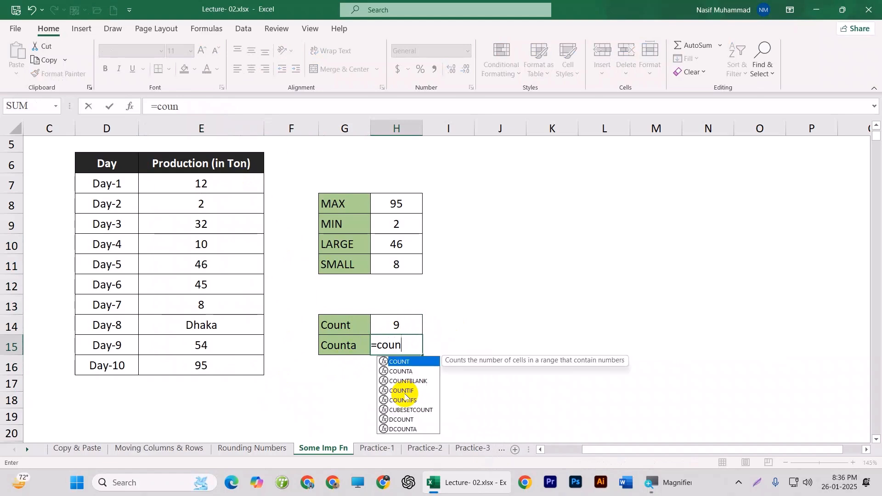
pyautogui.press('Tab')
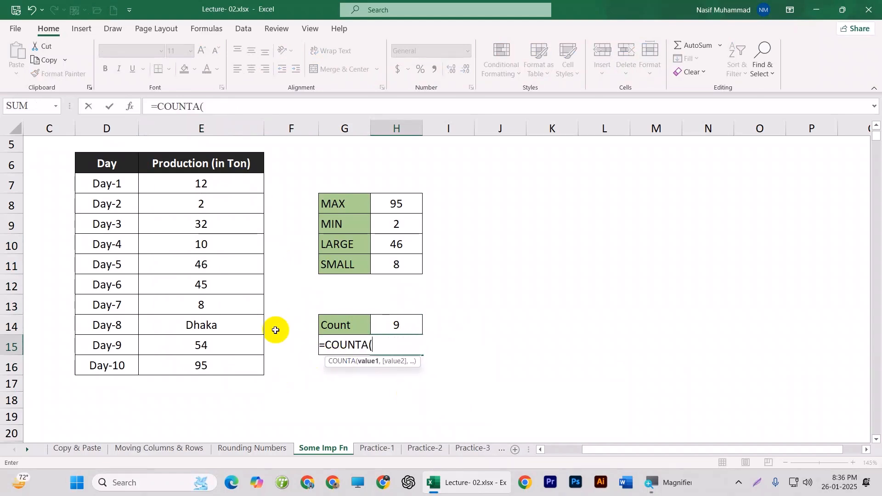
pyautogui.moveTo(211, 182); pyautogui.dragTo(227, 366)
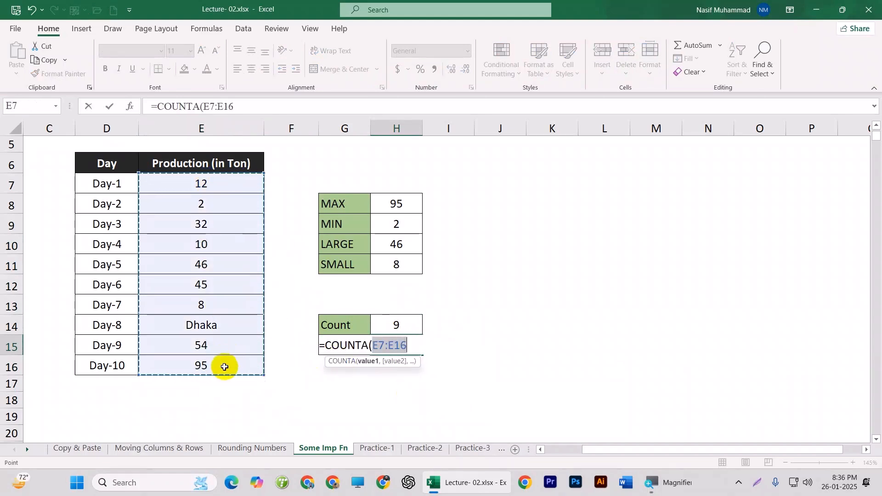
pyautogui.press('Return')
# Replace the Day-3 production value in E9 with the text Khulna
pyautogui.click(216, 223)
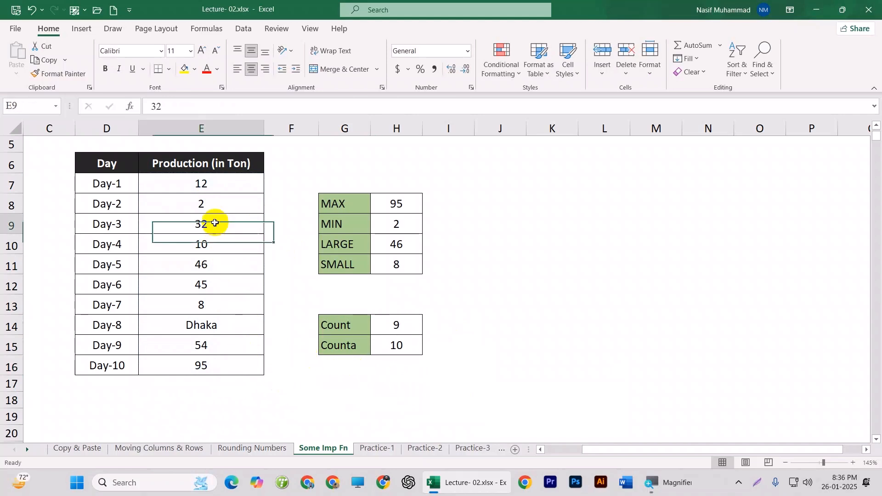
pyautogui.write('Khulna')
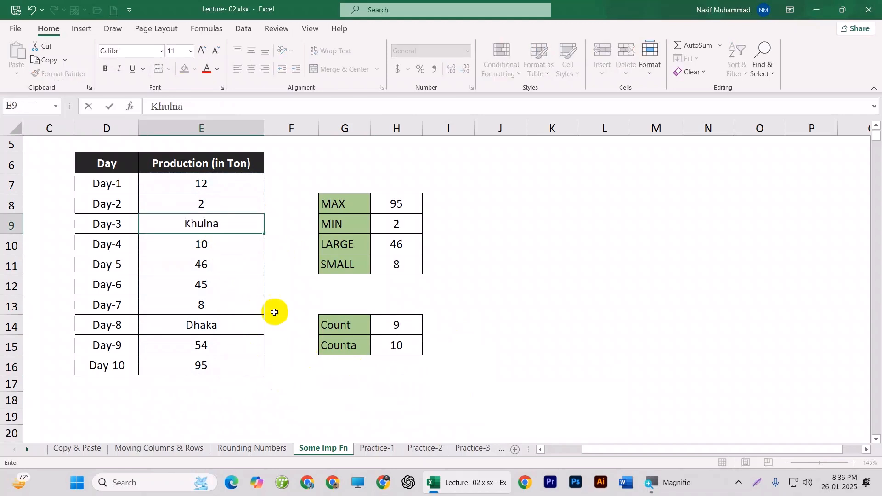
pyautogui.click(632, 288)
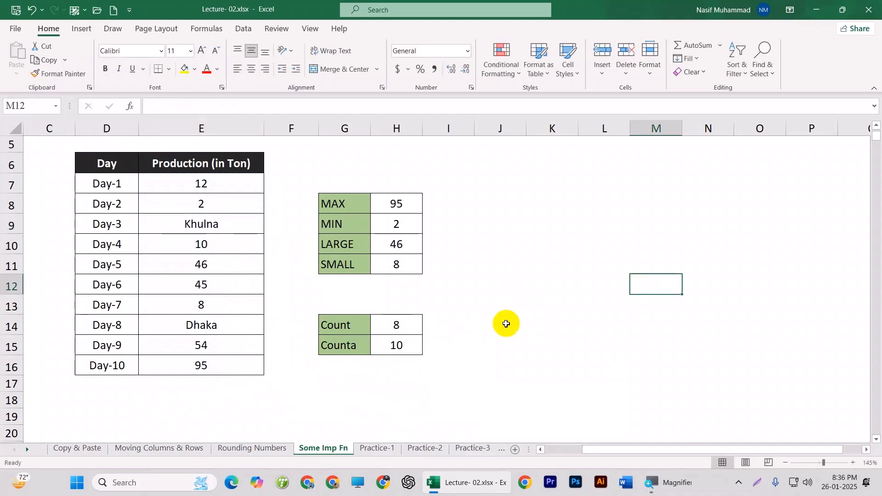
# Compare the COUNT result in H14 and the COUNTA result in H15 with the entries in E7:E16
pyautogui.click(404, 326)
pyautogui.moveTo(217, 184); pyautogui.dragTo(233, 368)
pyautogui.click(399, 327)
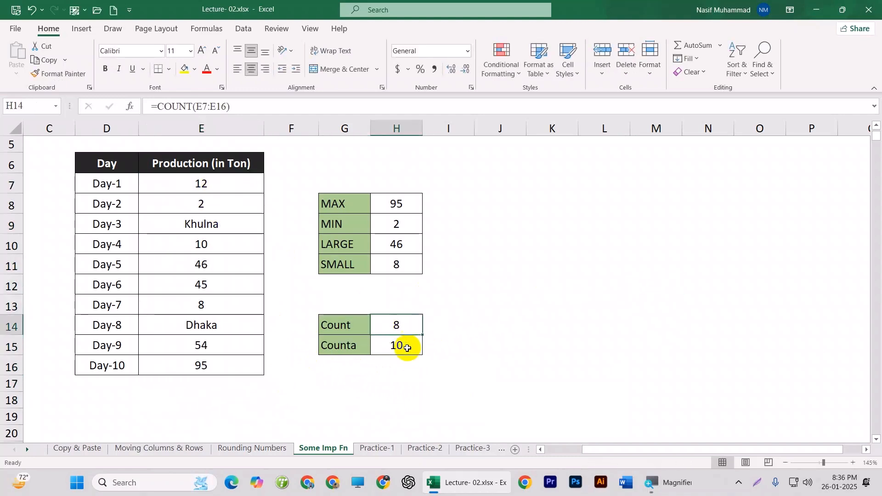
pyautogui.click(403, 346)
pyautogui.moveTo(209, 193); pyautogui.dragTo(240, 367)
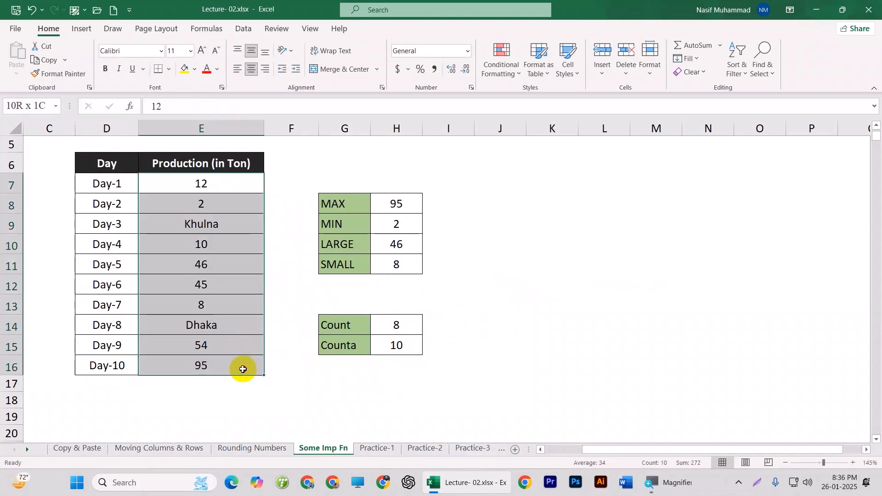
pyautogui.click(519, 371)
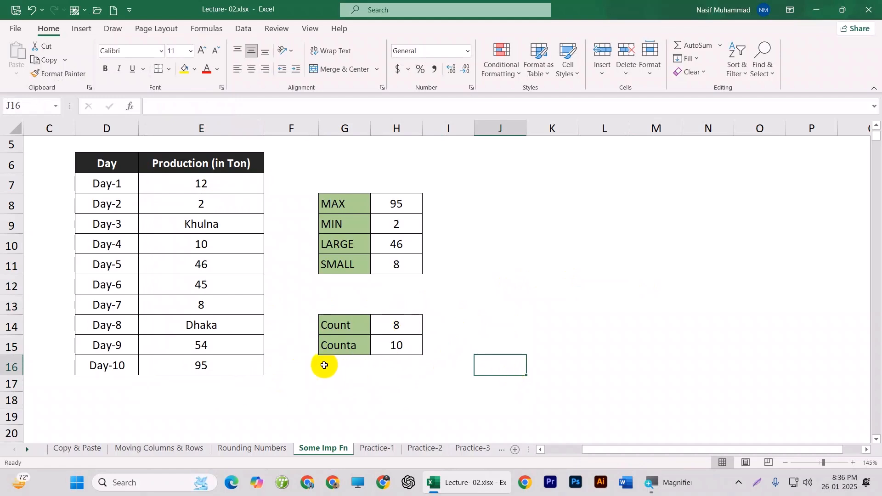
pyautogui.click(511, 203)
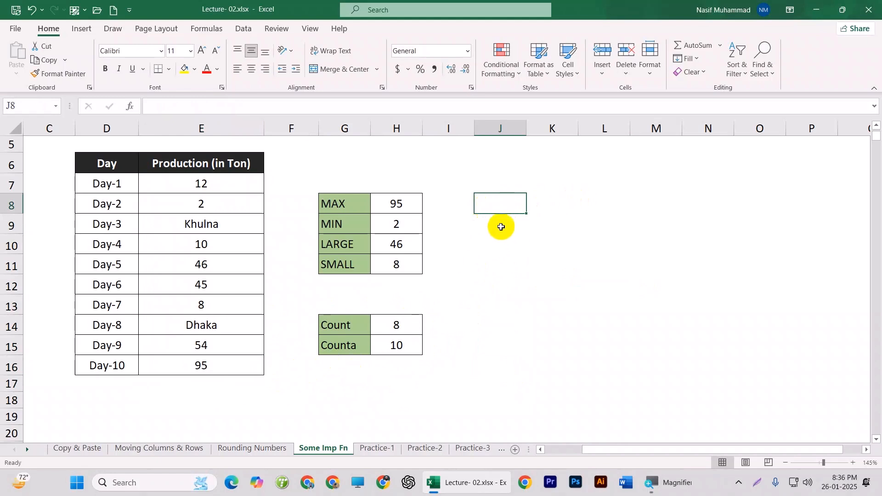
pyautogui.moveTo(512, 248); pyautogui.dragTo(515, 377)
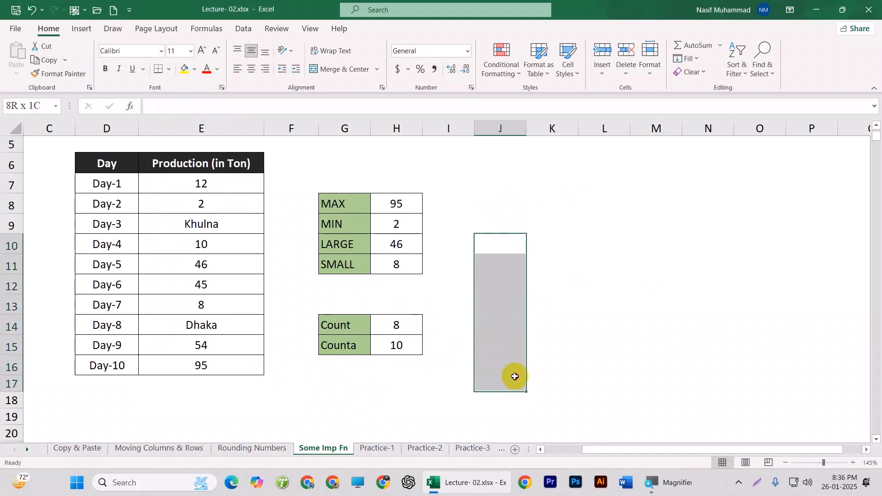
pyautogui.click(504, 222)
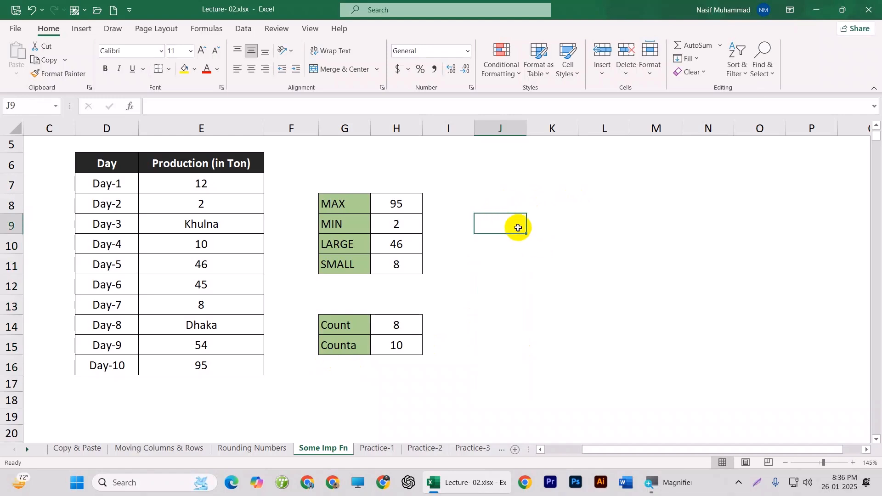
pyautogui.click(489, 199)
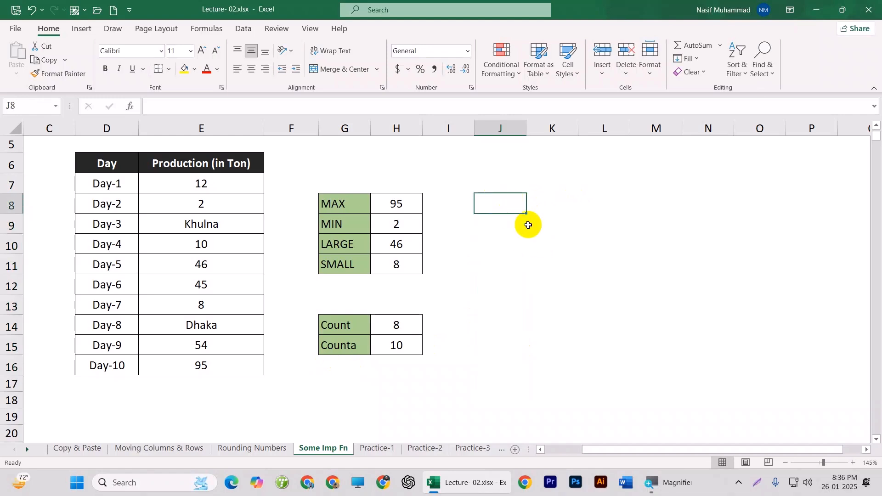
pyautogui.click(506, 222)
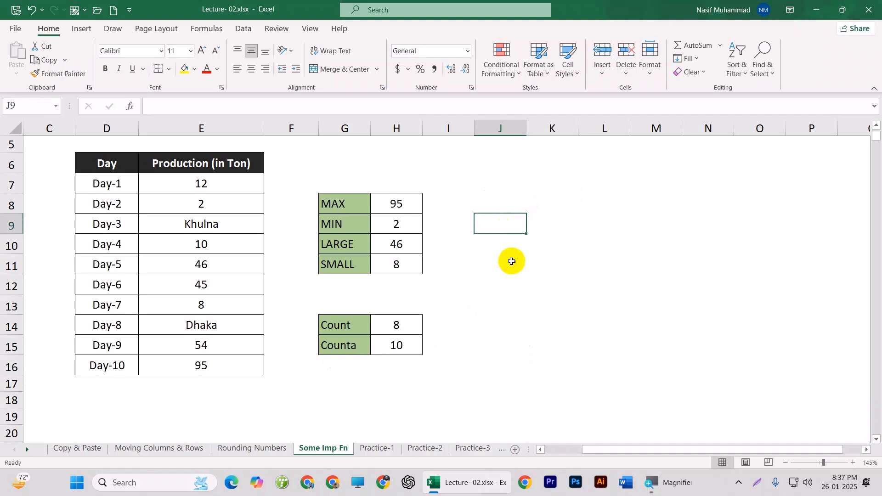
pyautogui.moveTo(508, 278); pyautogui.dragTo(508, 368)
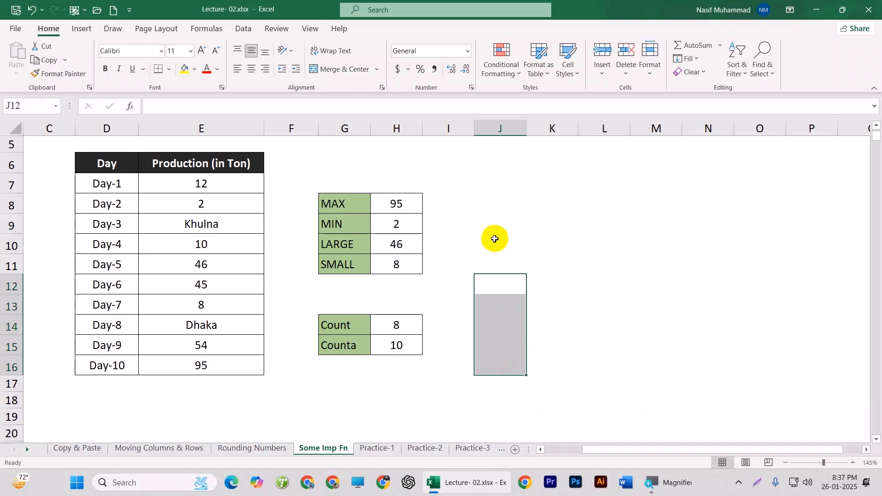
pyautogui.click(495, 239)
pyautogui.click(501, 202)
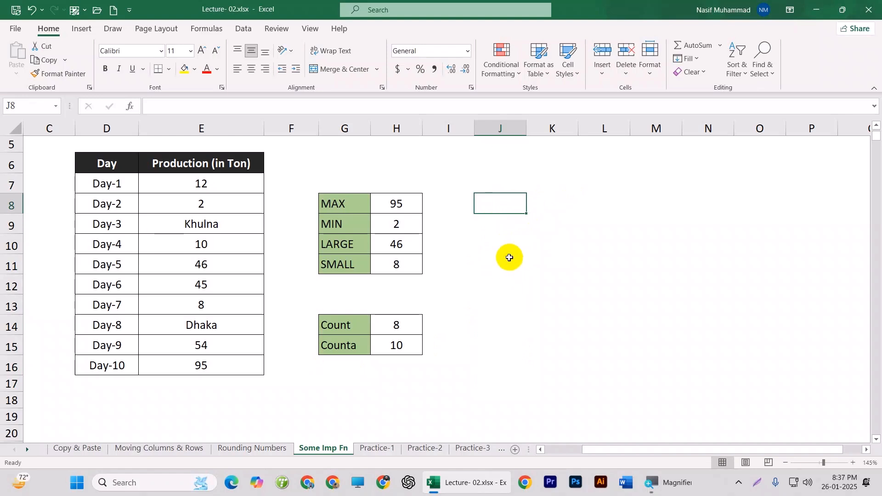
pyautogui.click(553, 370)
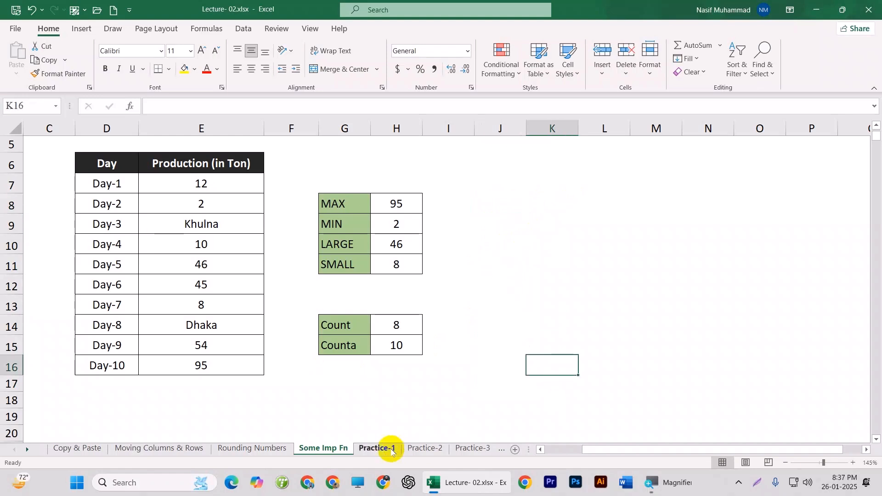
# Review the Copy & Paste, Moving Columns & Rows and Rounding Numbers sheets, and return to the Some Imp Fn sheet
pyautogui.click(79, 449)
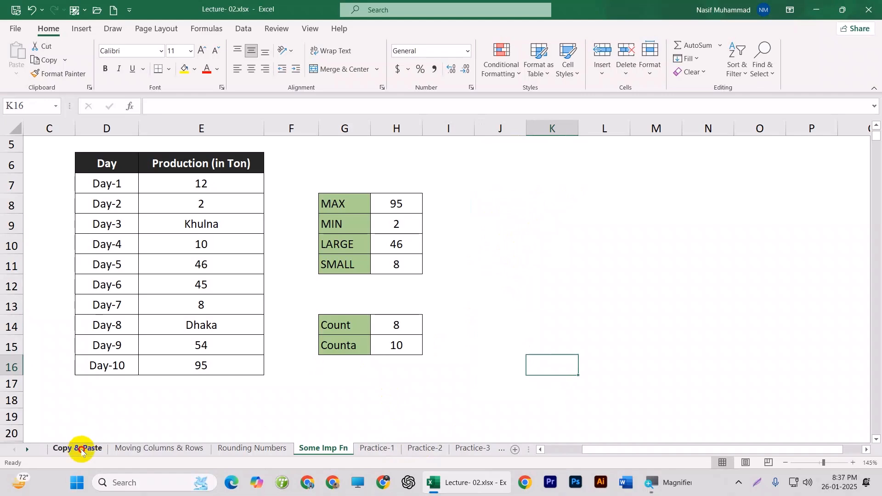
pyautogui.click(168, 449)
pyautogui.click(256, 451)
pyautogui.click(327, 453)
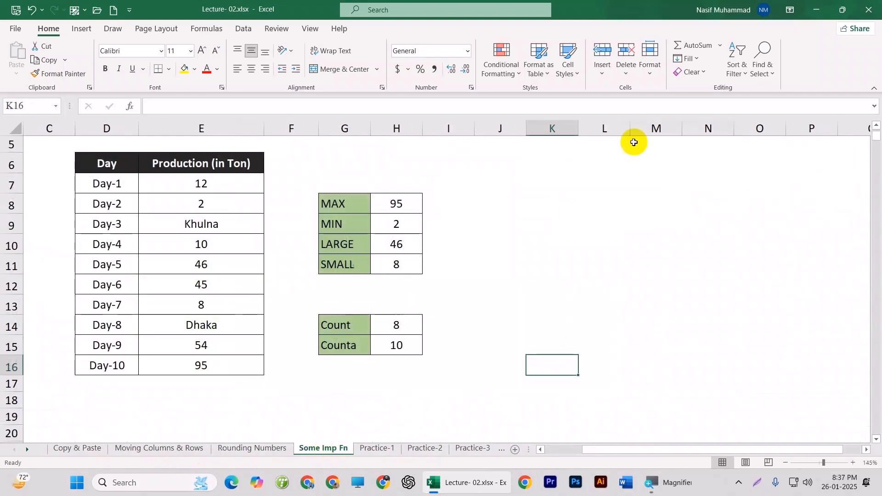
pyautogui.click(637, 220)
# Look through the Practice-1, Practice-2 and Practice-3 sheets, and return to Practice-1
pyautogui.click(376, 449)
pyautogui.click(425, 449)
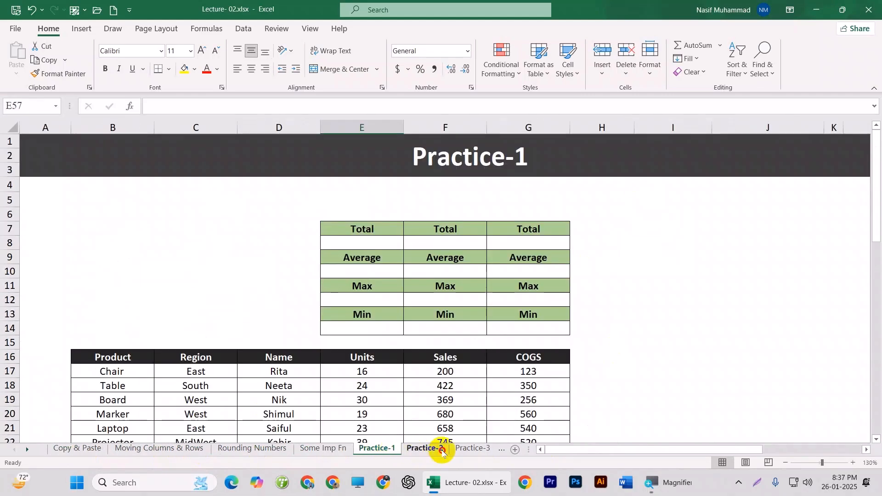
pyautogui.click(473, 449)
pyautogui.click(320, 449)
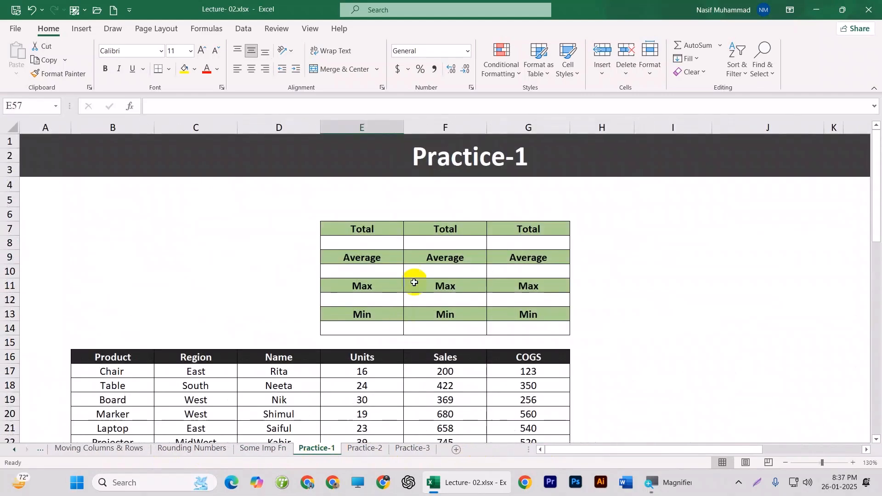
# Examine the product table in B16:G24 and the Total, Average, Max and Min cells above it on Practice-1
pyautogui.scroll(-2, 402, 375)
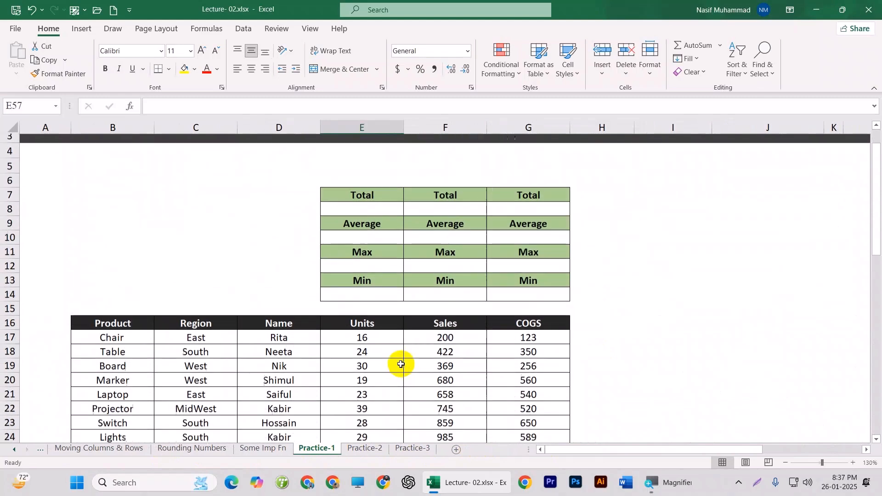
pyautogui.click(128, 271)
pyautogui.moveTo(127, 271); pyautogui.dragTo(528, 385)
pyautogui.scroll(2, 489, 299)
pyautogui.scroll(-1, 490, 310)
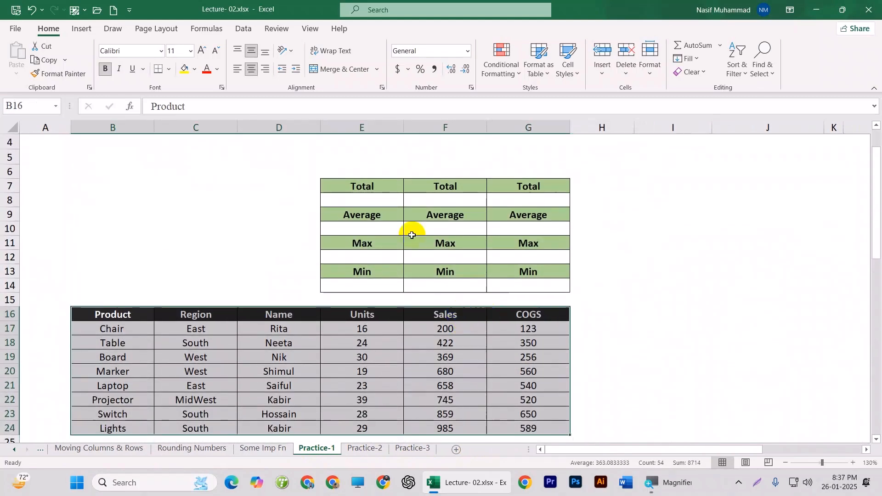
# Examine the Units column and the Total, Average, Max and Min cells above it in E7:E14
pyautogui.click(364, 186)
pyautogui.click(368, 216)
pyautogui.click(381, 287)
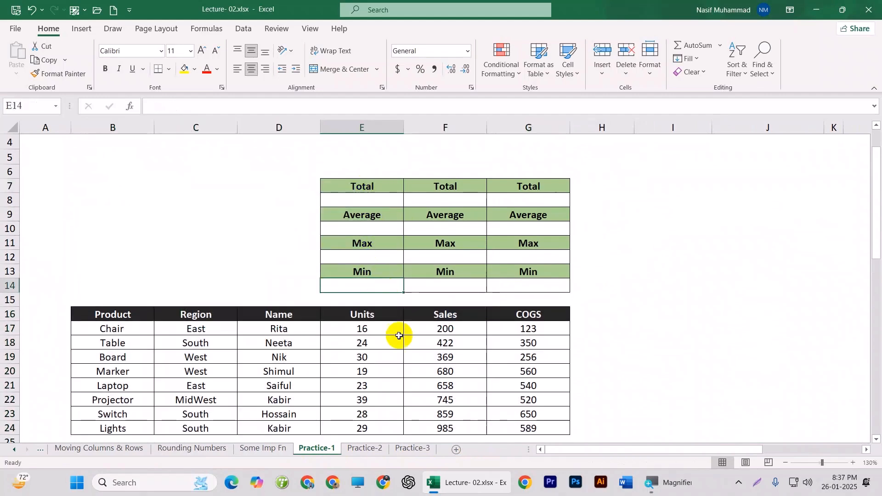
pyautogui.scroll(-1, 389, 353)
pyautogui.scroll(1, 389, 353)
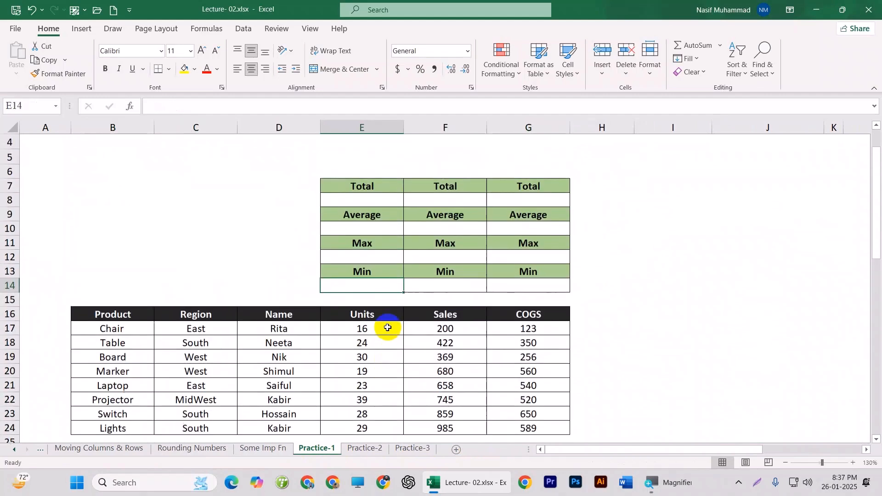
pyautogui.moveTo(361, 184); pyautogui.dragTo(373, 384)
pyautogui.scroll(-1, 370, 331)
pyautogui.scroll(1, 371, 222)
pyautogui.click(370, 200)
pyautogui.click(366, 230)
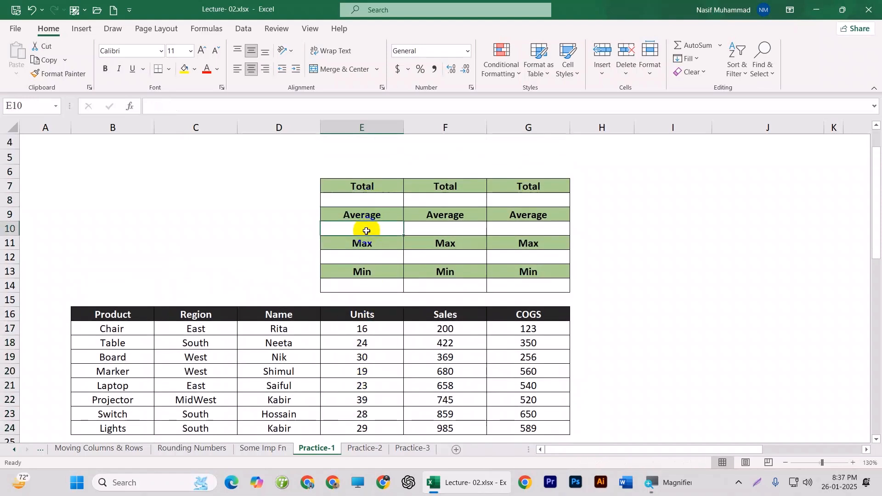
pyautogui.click(367, 257)
pyautogui.click(372, 287)
# Examine the Sales and COGS columns and the summary cells above them in F7:G14
pyautogui.moveTo(445, 329); pyautogui.dragTo(452, 437)
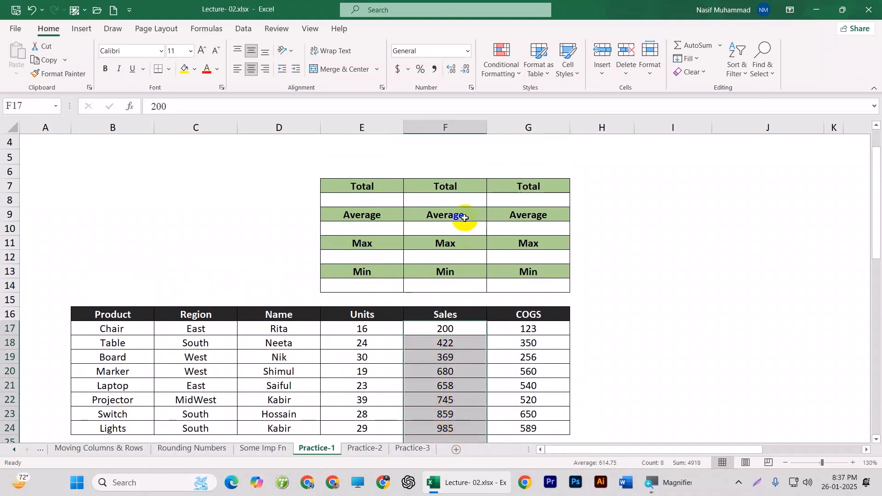
pyautogui.click(456, 199)
pyautogui.click(454, 228)
pyautogui.click(453, 256)
pyautogui.click(455, 286)
pyautogui.moveTo(529, 329); pyautogui.dragTo(531, 412)
pyautogui.click(524, 199)
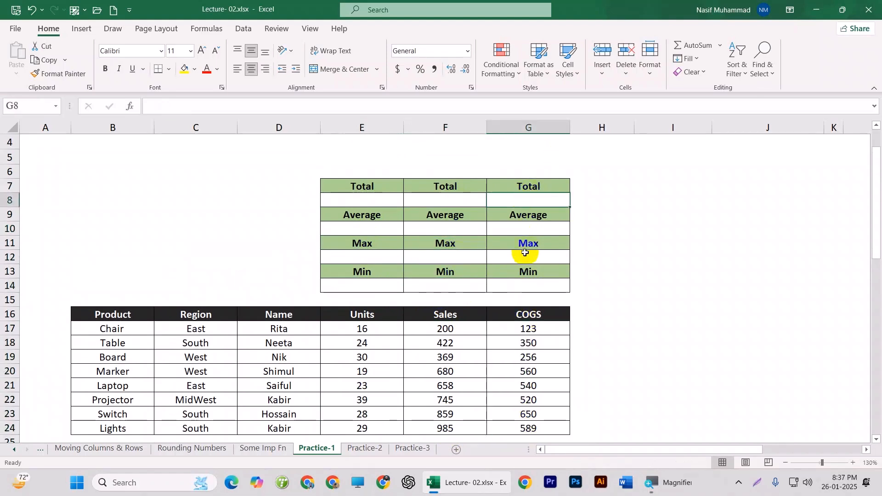
# Total the Units in E8 with =SUM(E17:E24) and fill the formula across to G8 for Sales and COGS
pyautogui.click(368, 199)
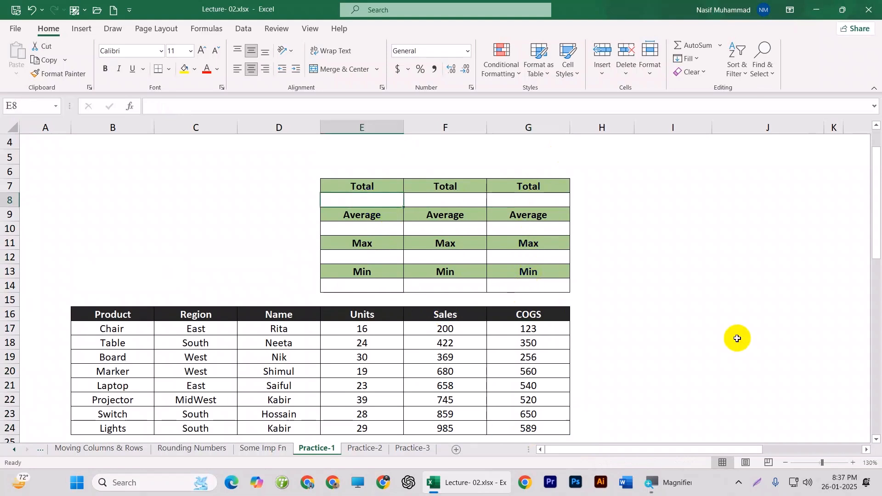
pyautogui.write('=sum')
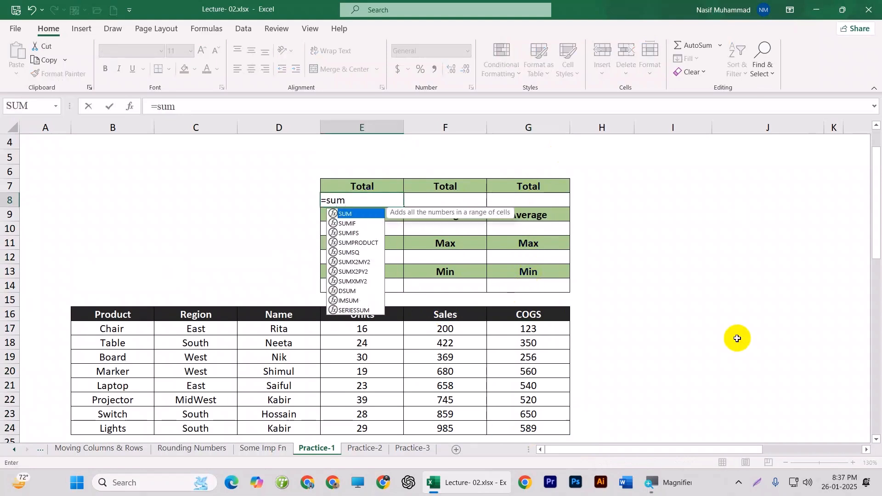
pyautogui.press('Tab')
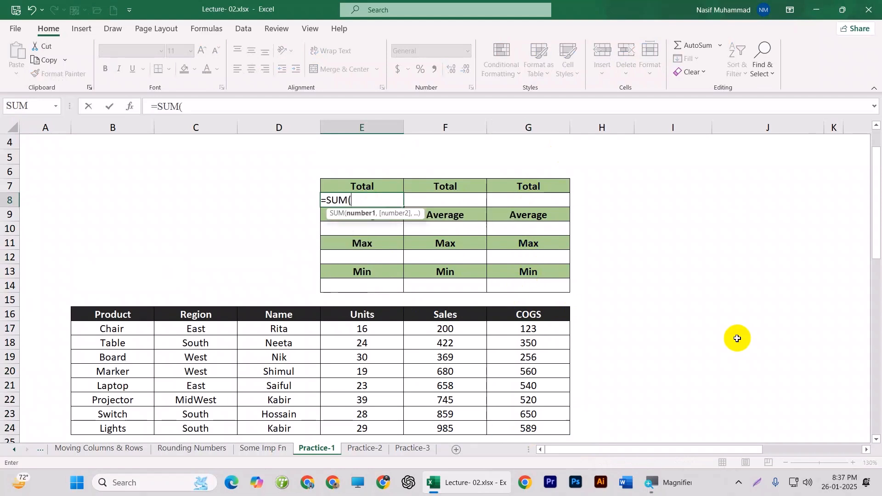
pyautogui.click(362, 330)
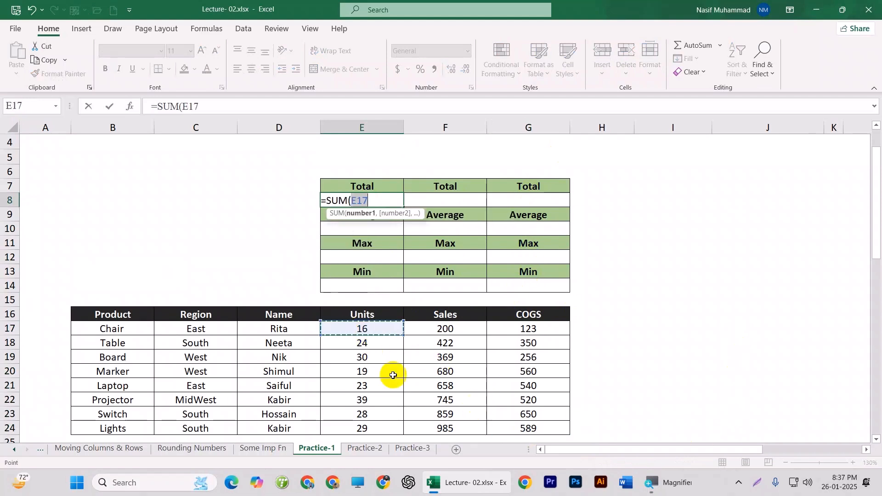
pyautogui.hotkey('ctrl', 'shift', 'Down')
pyautogui.scroll(-1, 391, 363)
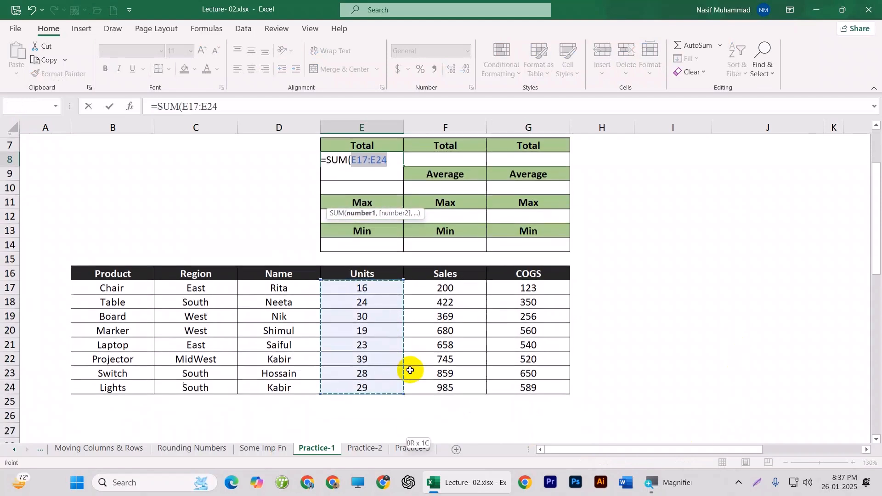
pyautogui.scroll(1, 383, 342)
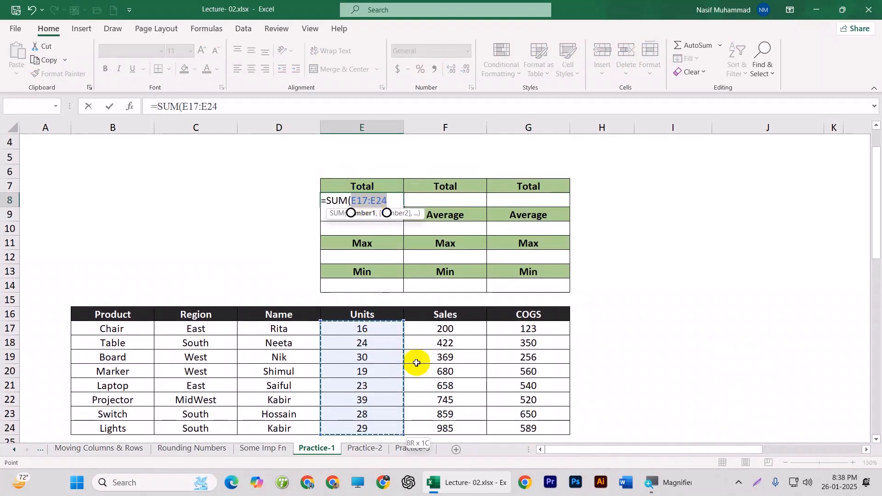
pyautogui.press('Return')
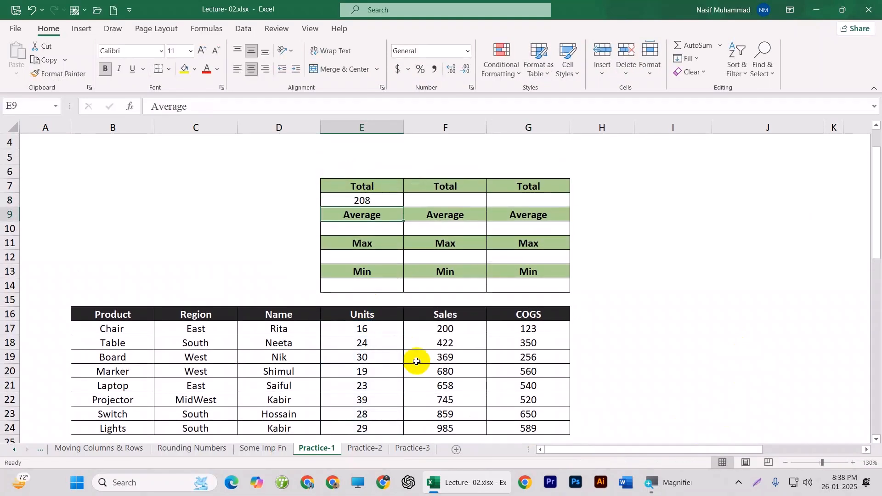
pyautogui.click(376, 198)
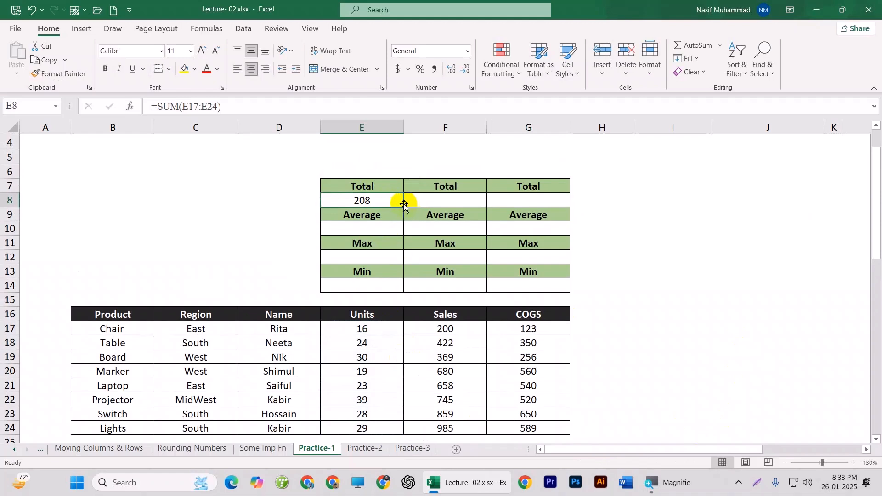
pyautogui.moveTo(405, 206); pyautogui.dragTo(567, 206)
pyautogui.moveTo(360, 199); pyautogui.dragTo(538, 199)
pyautogui.click(643, 216)
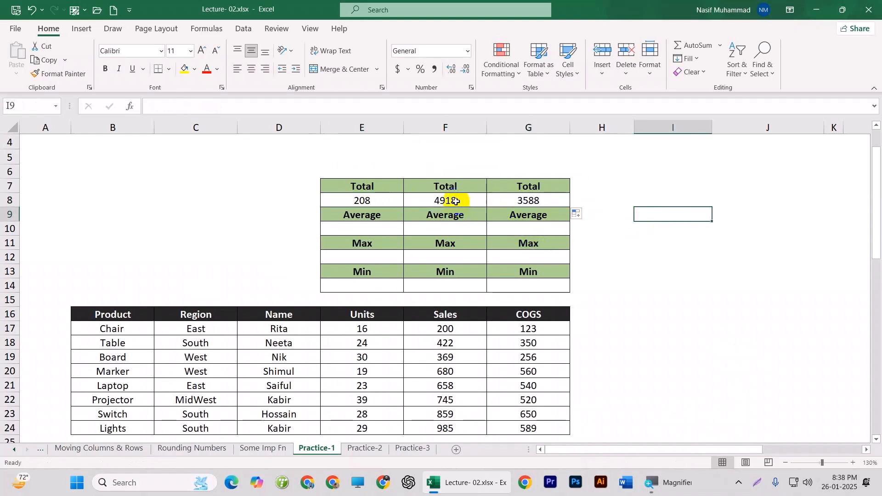
# Check which ranges the filled SUM formulas in F8 and G8 refer to, leaving both formulas as they are
pyautogui.click(460, 202)
pyautogui.click(531, 201)
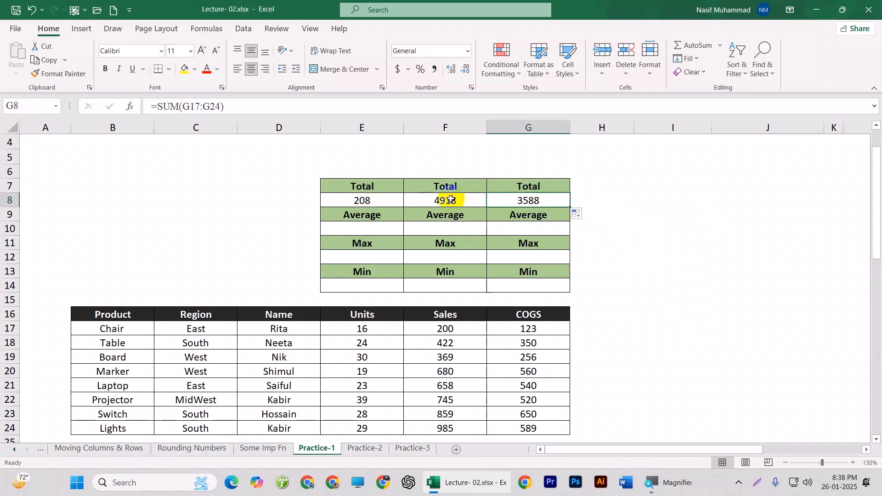
pyautogui.click(451, 199)
pyautogui.doubleClick(451, 200)
pyautogui.scroll(-2, 451, 200)
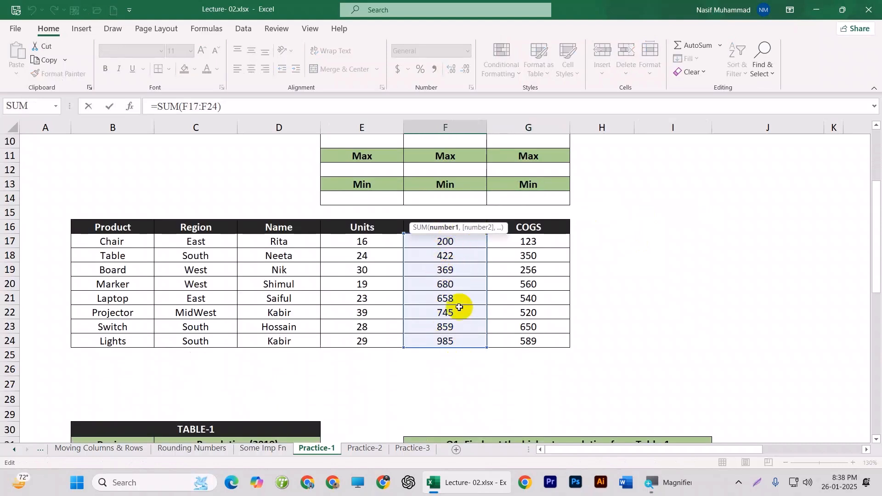
pyautogui.press('Return')
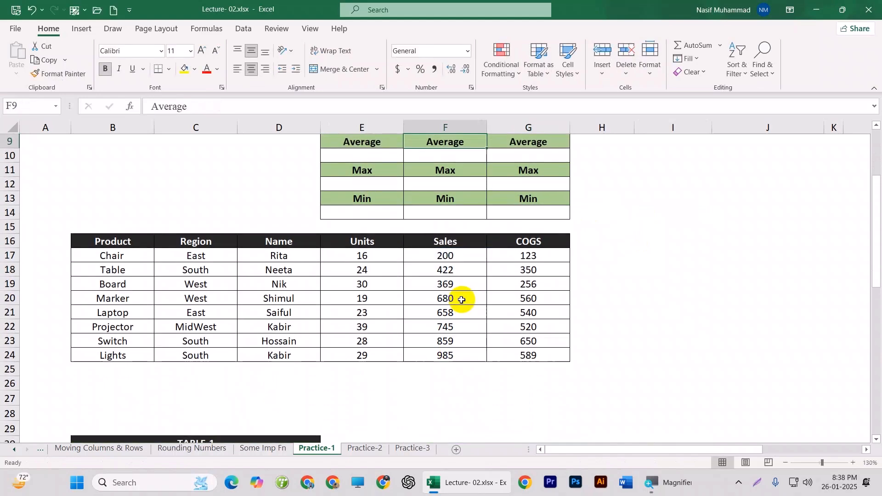
pyautogui.scroll(3, 477, 296)
pyautogui.click(523, 239)
pyautogui.doubleClick(526, 246)
pyautogui.scroll(-2, 526, 267)
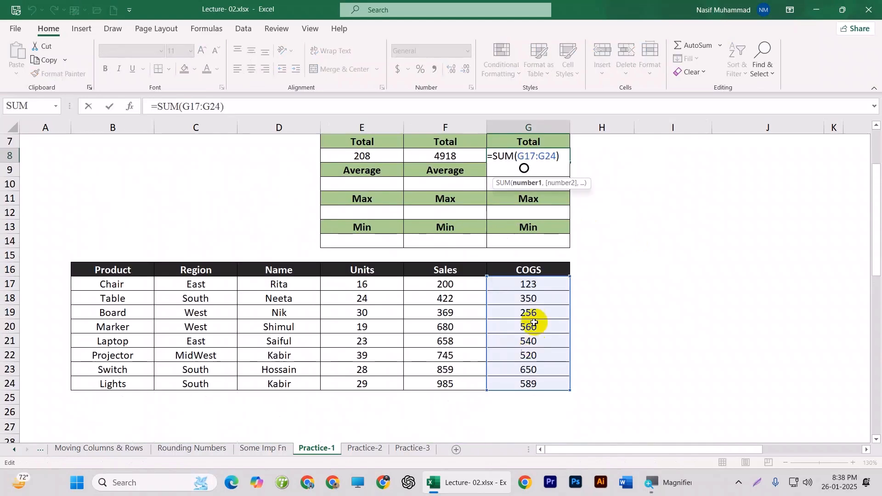
pyautogui.press('Return')
pyautogui.scroll(1, 570, 334)
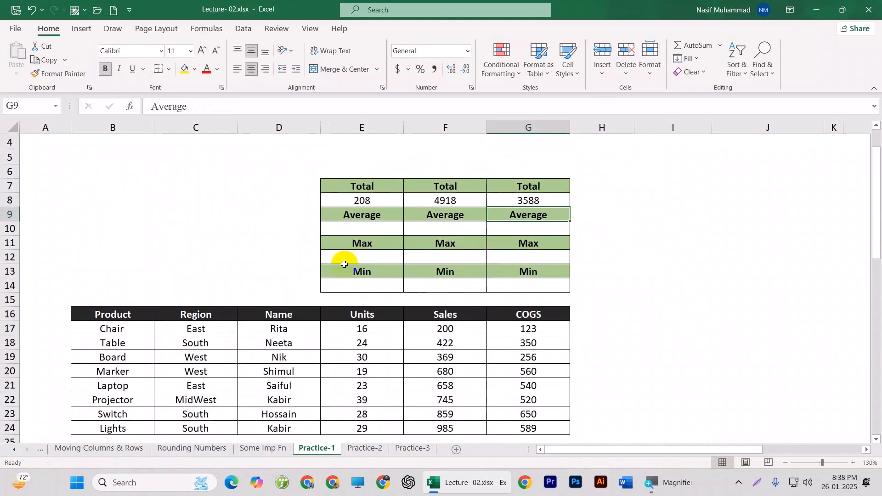
# Average the Units in E10 with =AVERAGE(E17:E24), fill it across to G10, and check the range used in F10
pyautogui.click(357, 228)
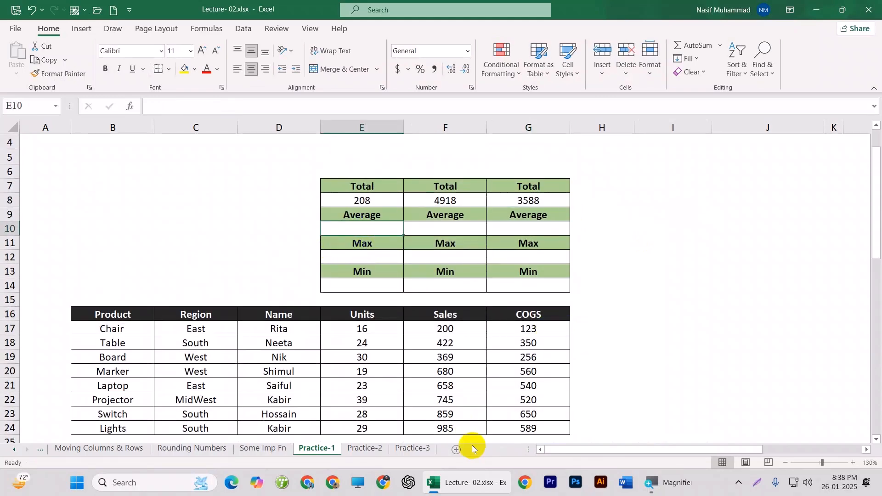
pyautogui.write('=avera')
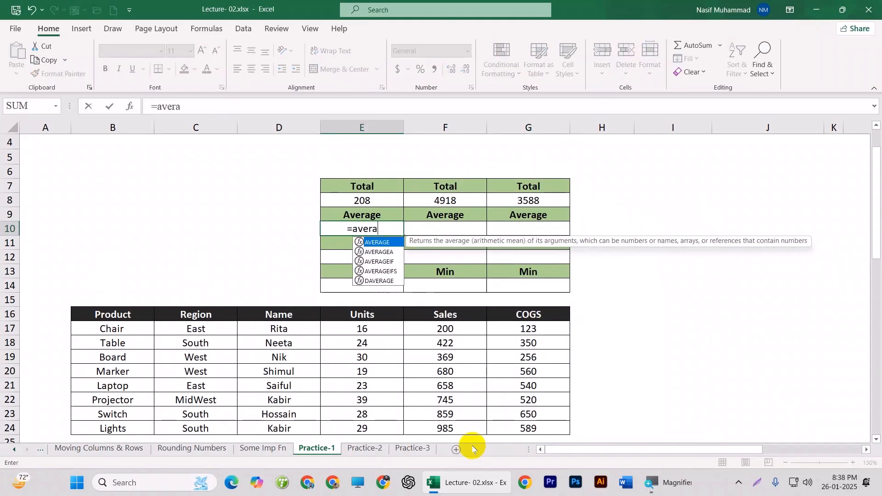
pyautogui.press('Tab')
pyautogui.scroll(-1, 404, 374)
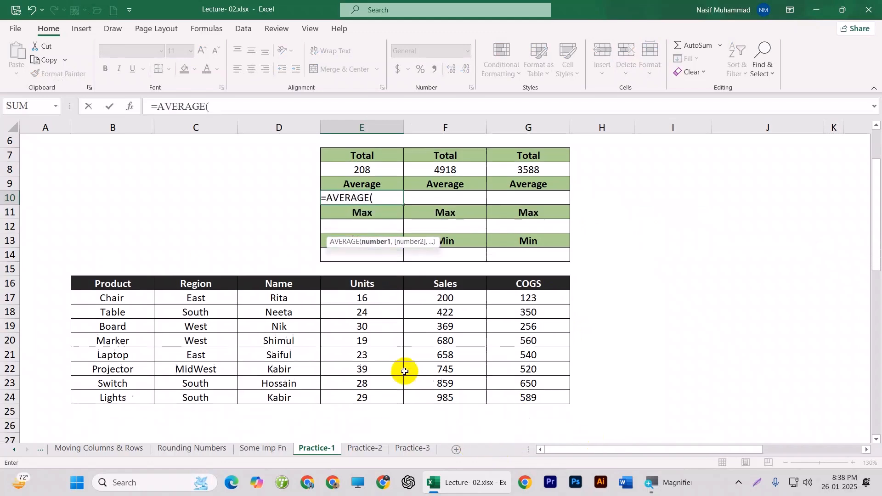
pyautogui.moveTo(381, 279); pyautogui.dragTo(384, 379)
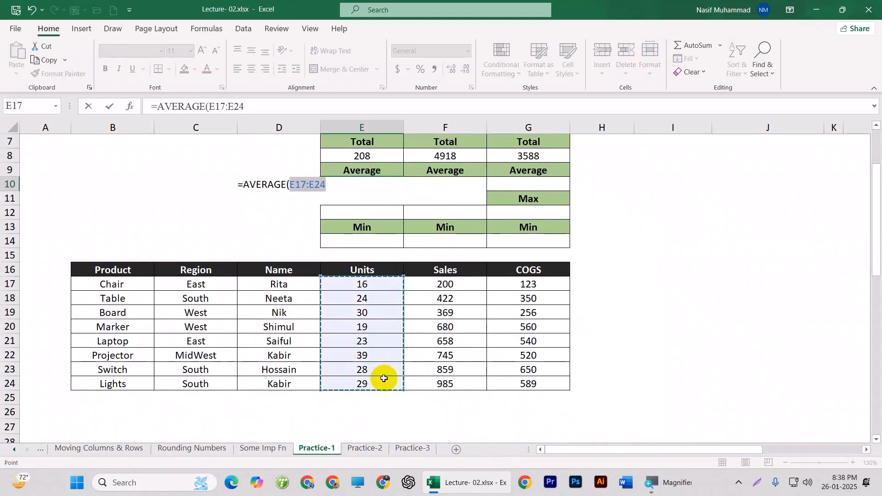
pyautogui.press('Return')
pyautogui.click(384, 273)
pyautogui.moveTo(404, 279); pyautogui.dragTo(567, 274)
pyautogui.click(644, 289)
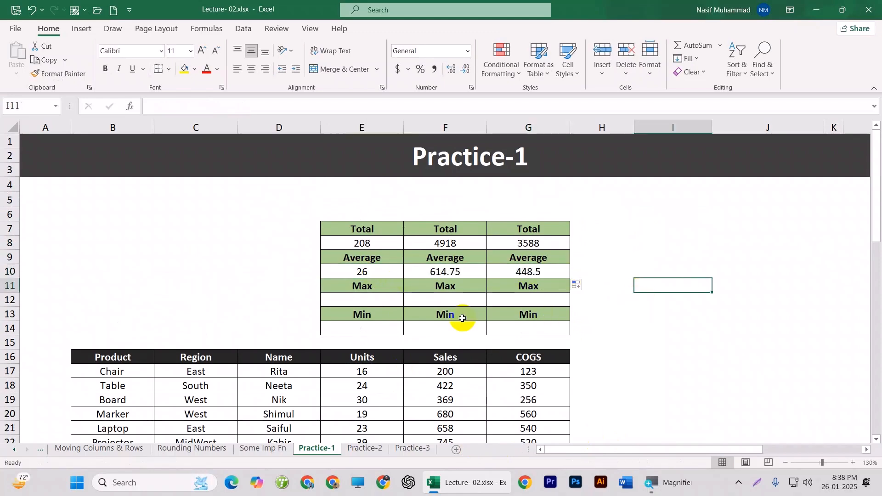
pyautogui.scroll(-1, 460, 313)
pyautogui.doubleClick(445, 227)
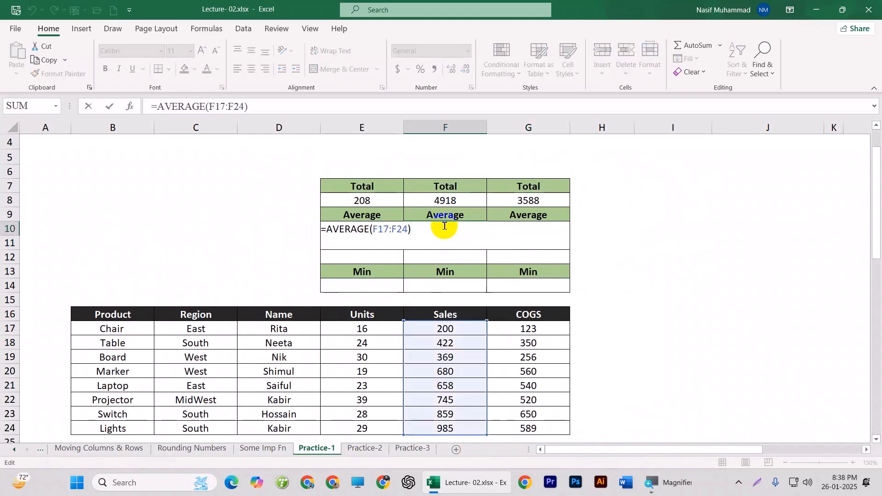
pyautogui.press('Return')
# Find the largest Units value in E12 with =MAX(E17:E24) and fill the formula across to G12
pyautogui.click(378, 252)
pyautogui.write('=')
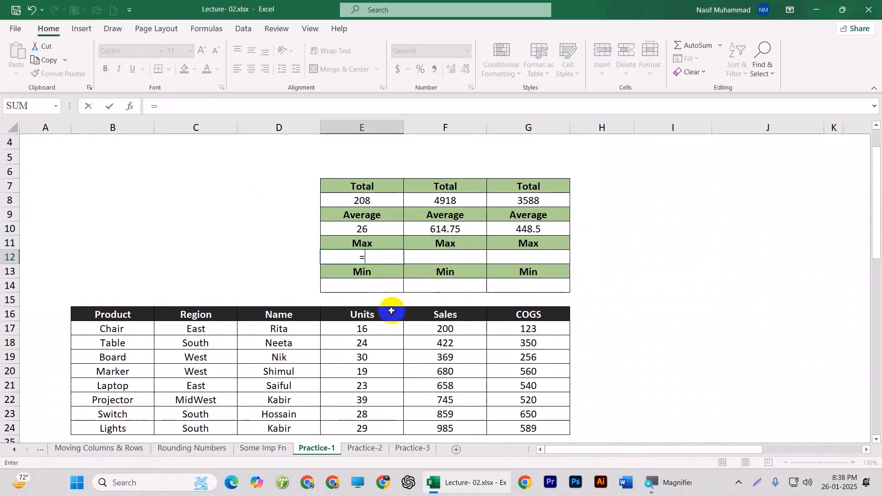
pyautogui.write('max')
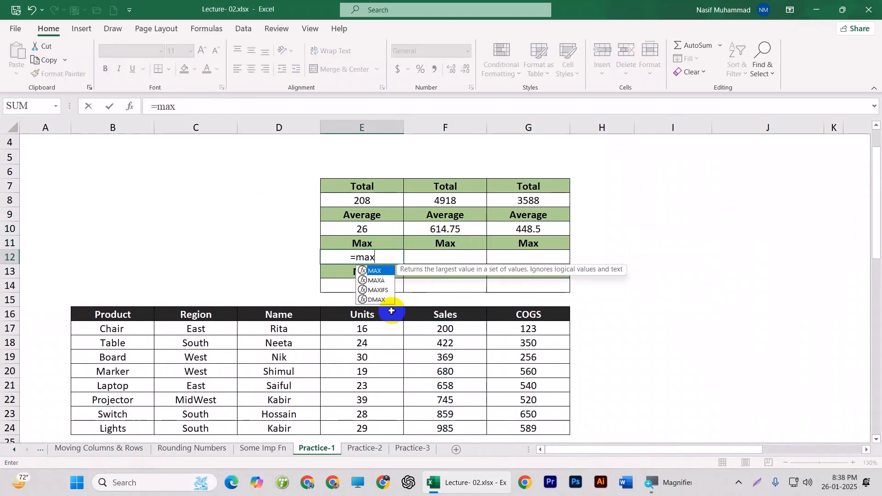
pyautogui.press('Tab')
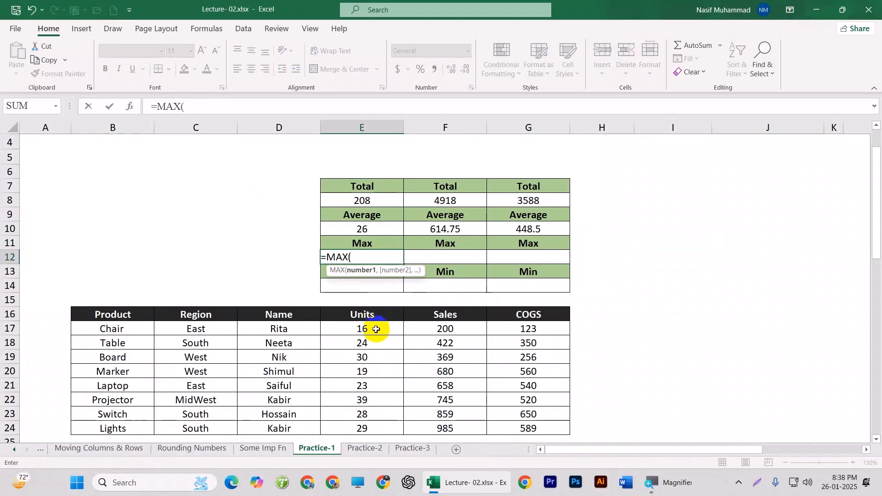
pyautogui.moveTo(375, 327); pyautogui.dragTo(378, 397)
pyautogui.press('Return')
pyautogui.click(380, 227)
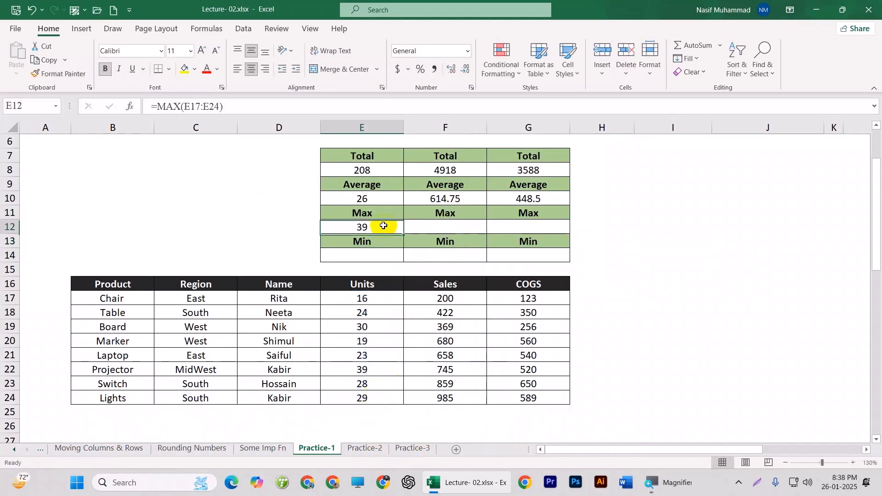
pyautogui.moveTo(403, 232); pyautogui.dragTo(561, 230)
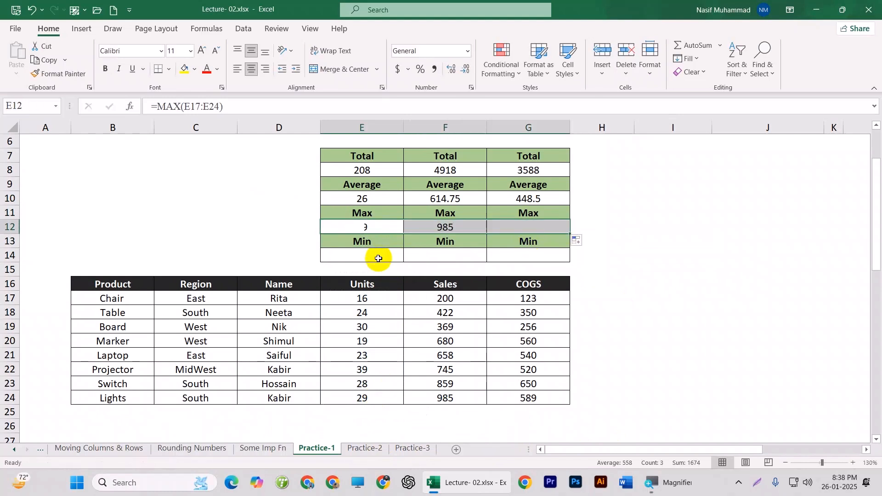
# Find the smallest Units value in E14 with =MIN(E17:E24) and fill the formula across to G14
pyautogui.click(363, 257)
pyautogui.write('=')
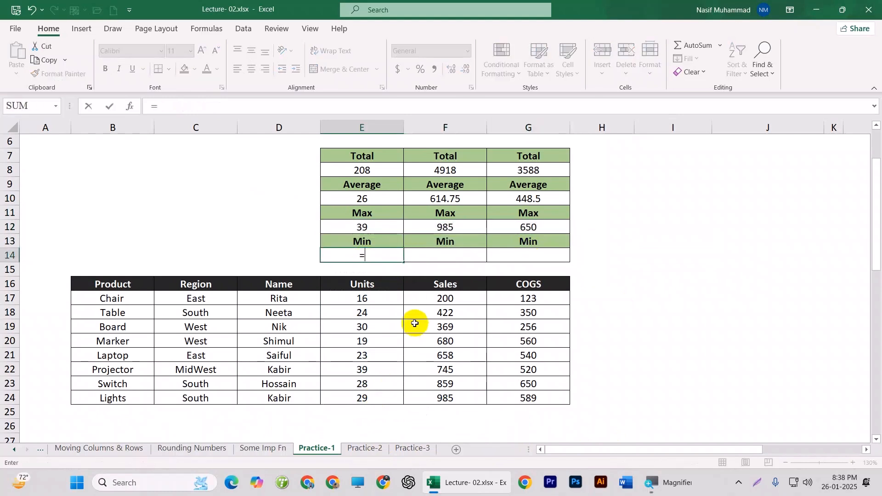
pyautogui.write('MIN(')
pyautogui.moveTo(381, 298); pyautogui.dragTo(375, 394)
pyautogui.press('Return')
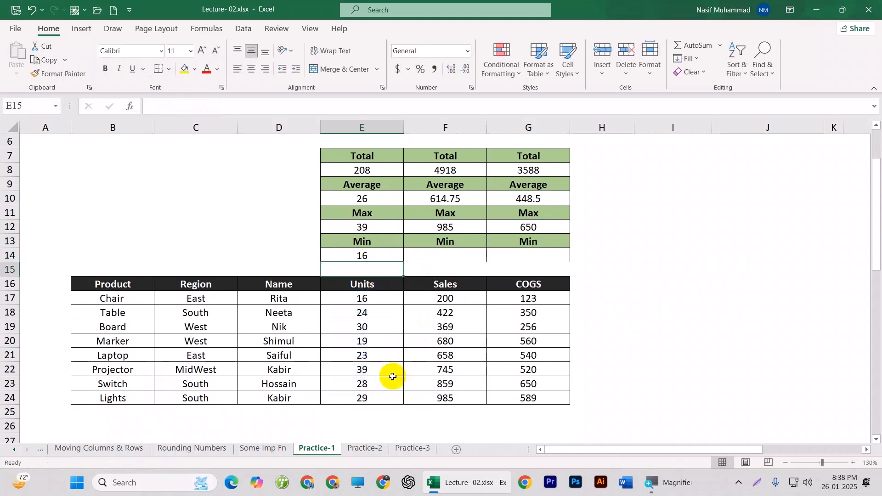
pyautogui.click(387, 253)
pyautogui.moveTo(404, 261); pyautogui.dragTo(559, 261)
pyautogui.click(641, 272)
pyautogui.scroll(2, 595, 330)
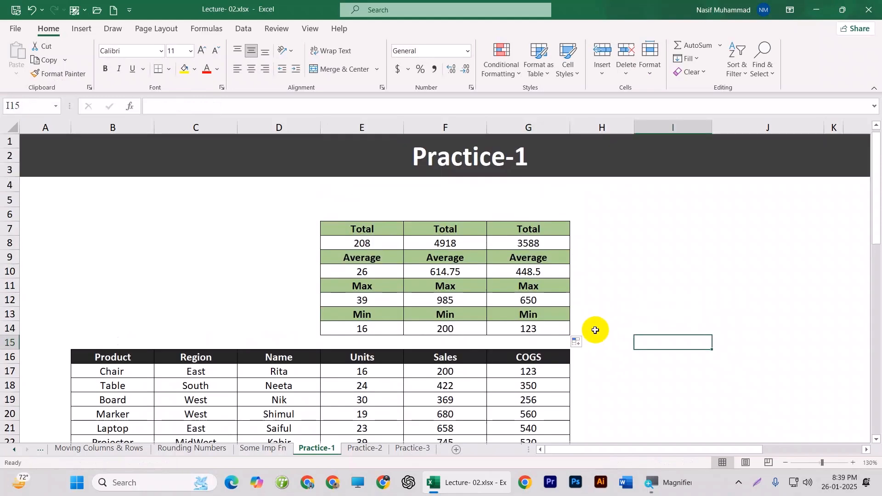
pyautogui.scroll(-2, 595, 330)
pyautogui.scroll(1, 595, 331)
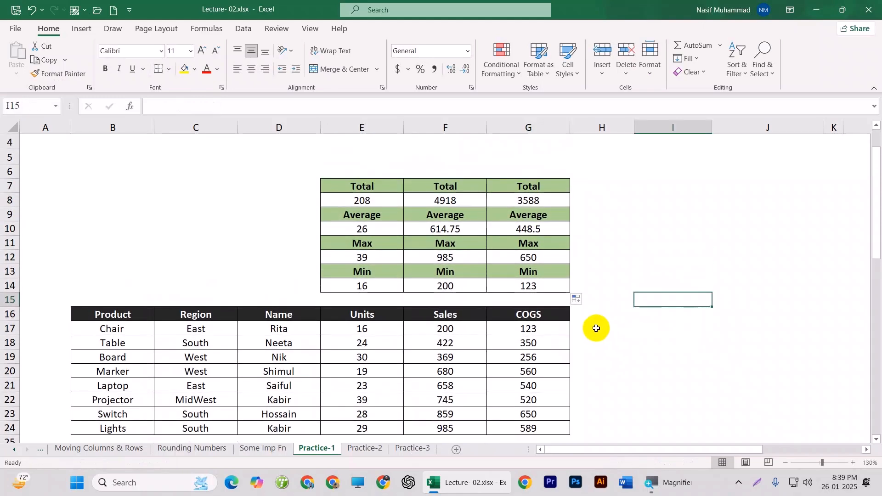
# Clear the Sales and COGS results in F8:G8, F10:G10, F12:G12 and F14:G14, keeping the Units formulas in column E
pyautogui.moveTo(448, 201); pyautogui.dragTo(526, 200)
pyautogui.press('Delete')
pyautogui.moveTo(473, 229); pyautogui.dragTo(520, 228)
pyautogui.press('Delete')
pyautogui.click(480, 256)
pyautogui.moveTo(480, 256); pyautogui.dragTo(515, 256)
pyautogui.press('Delete')
pyautogui.moveTo(439, 286); pyautogui.dragTo(522, 286)
pyautogui.press('Delete')
# Examine the Units, Sales and COGS columns in the product table and the Total labels in row 7 of the summary block
pyautogui.moveTo(366, 187); pyautogui.dragTo(361, 286)
pyautogui.moveTo(356, 330); pyautogui.dragTo(361, 431)
pyautogui.moveTo(456, 319); pyautogui.dragTo(462, 399)
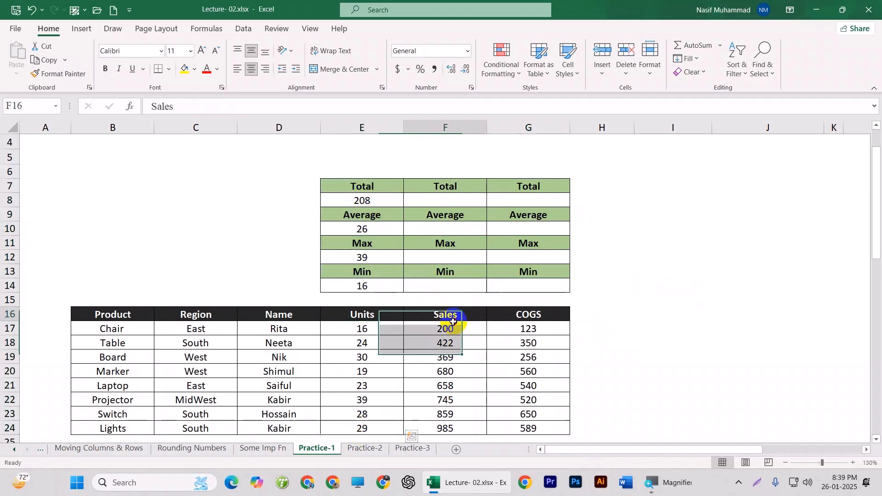
pyautogui.click(562, 347)
pyautogui.click(639, 328)
pyautogui.scroll(-1, 388, 321)
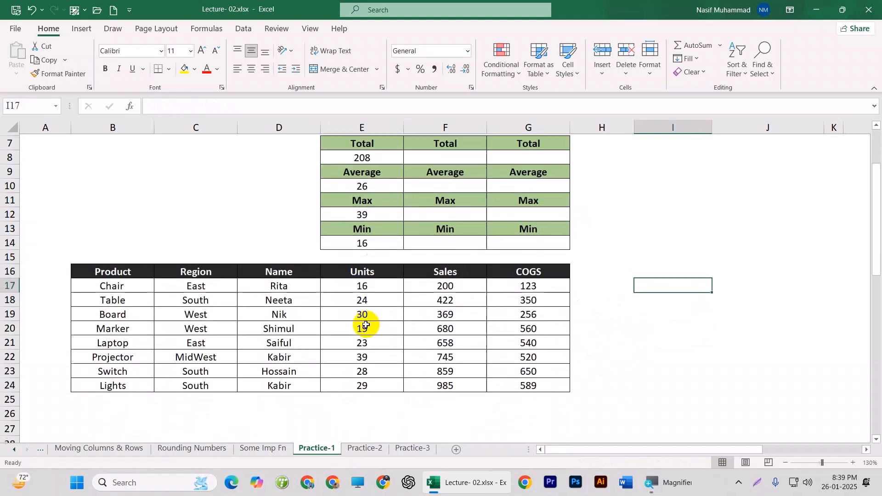
pyautogui.moveTo(420, 273); pyautogui.dragTo(540, 378)
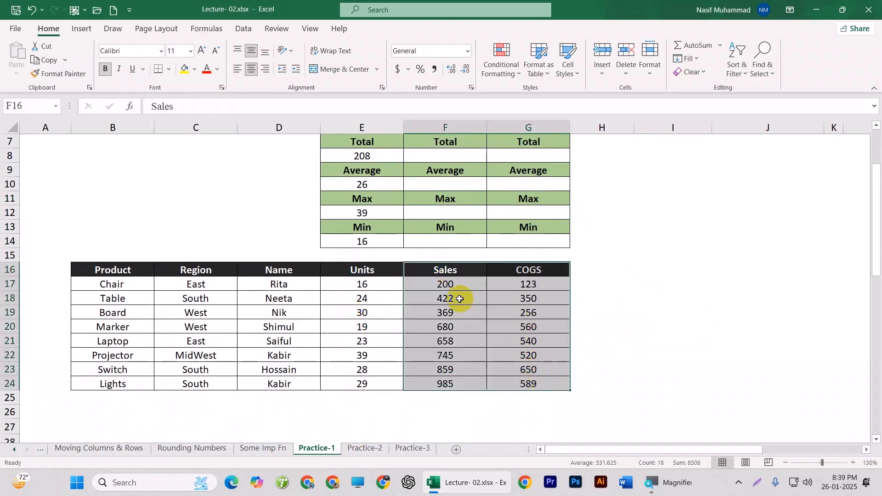
pyautogui.scroll(1, 457, 295)
pyautogui.click(362, 185)
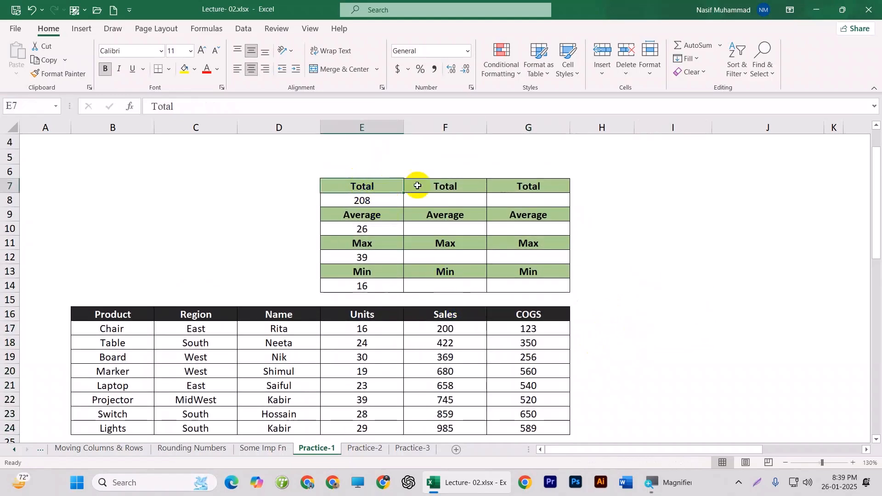
pyautogui.click(442, 186)
pyautogui.click(528, 183)
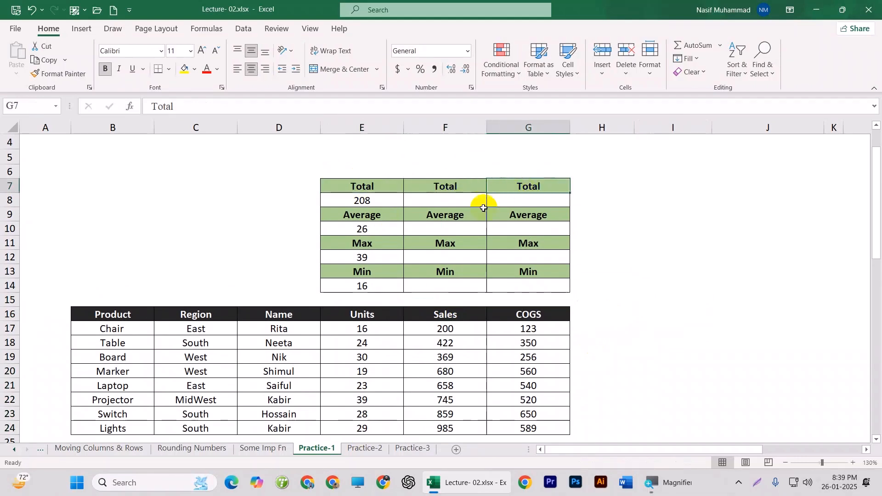
# Compare the Average, Max and Min labels across columns E to G, and fill the summary block E7:E14 across to G14
pyautogui.click(387, 216)
pyautogui.moveTo(366, 216); pyautogui.dragTo(528, 216)
pyautogui.moveTo(361, 246); pyautogui.dragTo(528, 244)
pyautogui.moveTo(383, 271); pyautogui.dragTo(566, 272)
pyautogui.moveTo(335, 188); pyautogui.dragTo(532, 285)
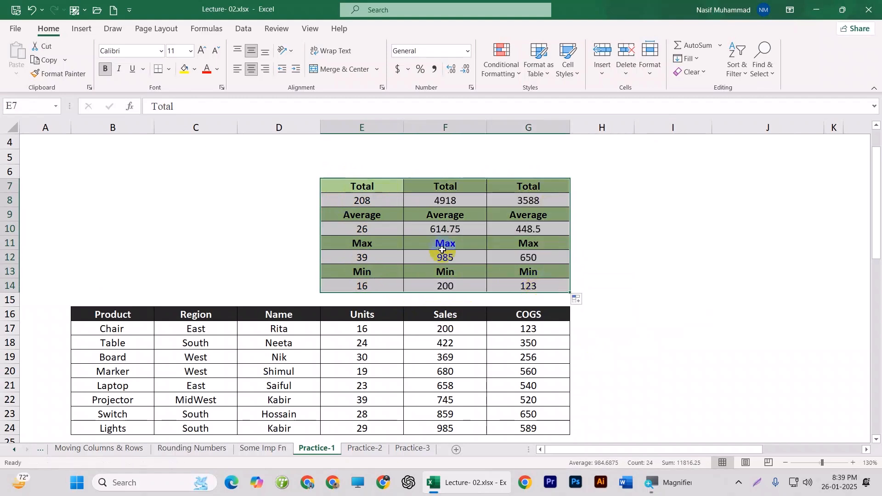
# Check the formulas filled across the Min, Max, Average and Total rows for the Sales and COGS columns
pyautogui.click(370, 288)
pyautogui.doubleClick(370, 287)
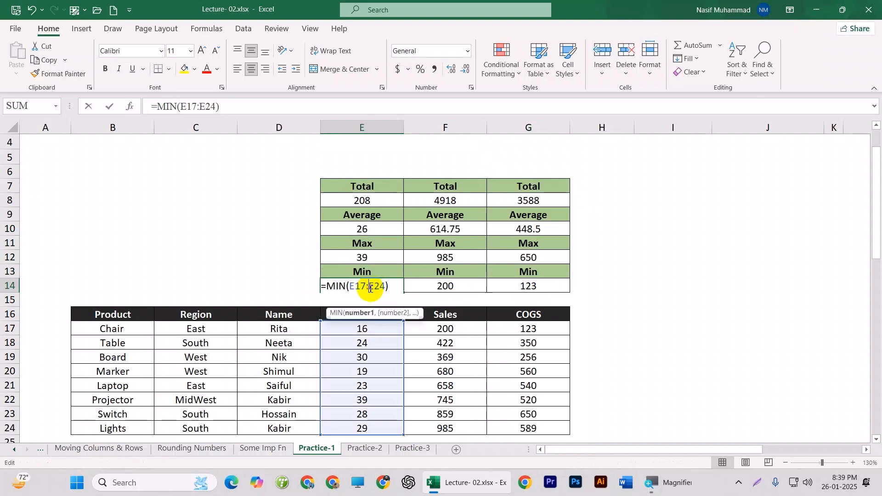
pyautogui.click(439, 286)
pyautogui.doubleClick(440, 286)
pyautogui.press('Return')
pyautogui.doubleClick(363, 256)
pyautogui.click(449, 259)
pyautogui.moveTo(449, 258); pyautogui.dragTo(518, 258)
pyautogui.click(365, 228)
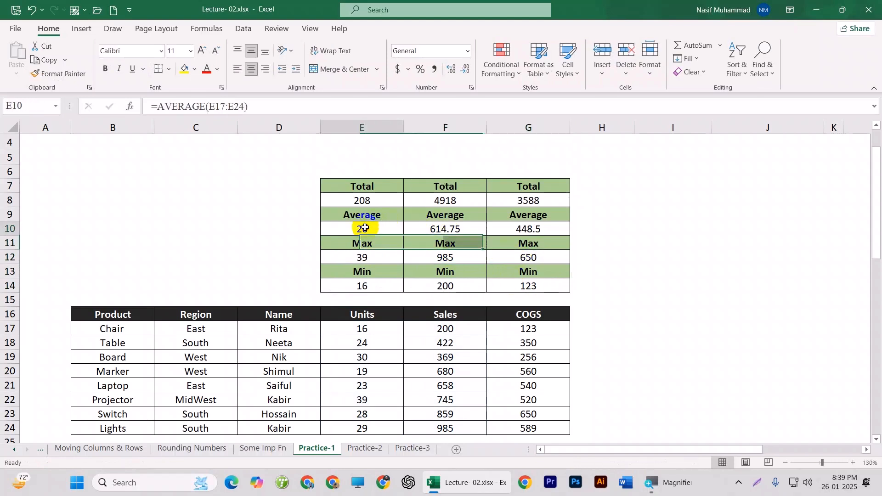
pyautogui.moveTo(443, 229); pyautogui.dragTo(519, 231)
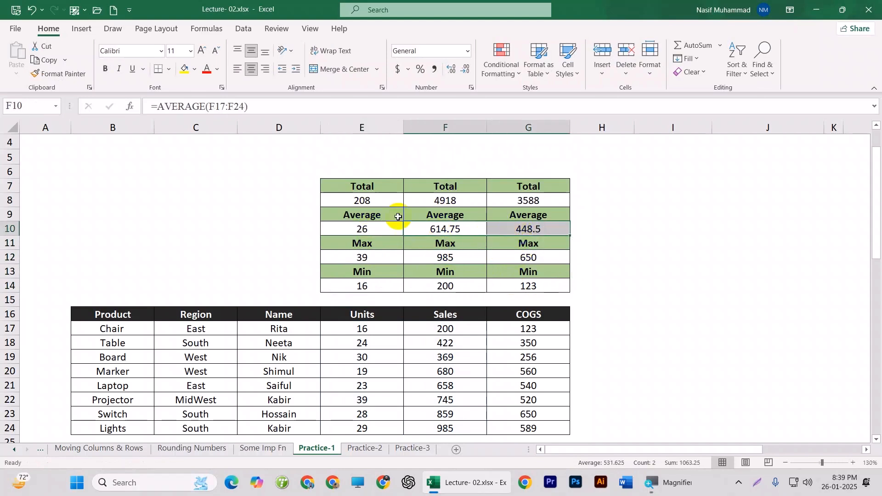
pyautogui.moveTo(449, 202); pyautogui.dragTo(487, 202)
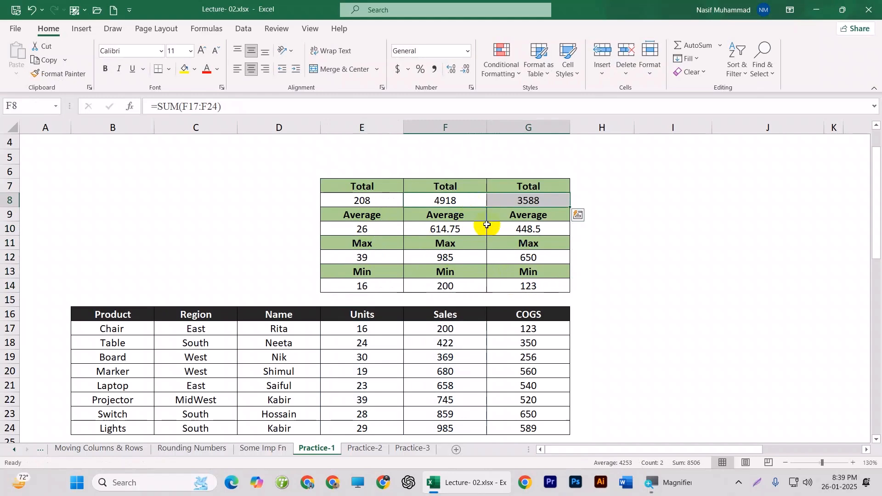
pyautogui.click(612, 245)
# Review the regions and 2019 population figures in TABLE-1, rows 30 to 37
pyautogui.scroll(-1, 361, 329)
pyautogui.scroll(-6, 437, 292)
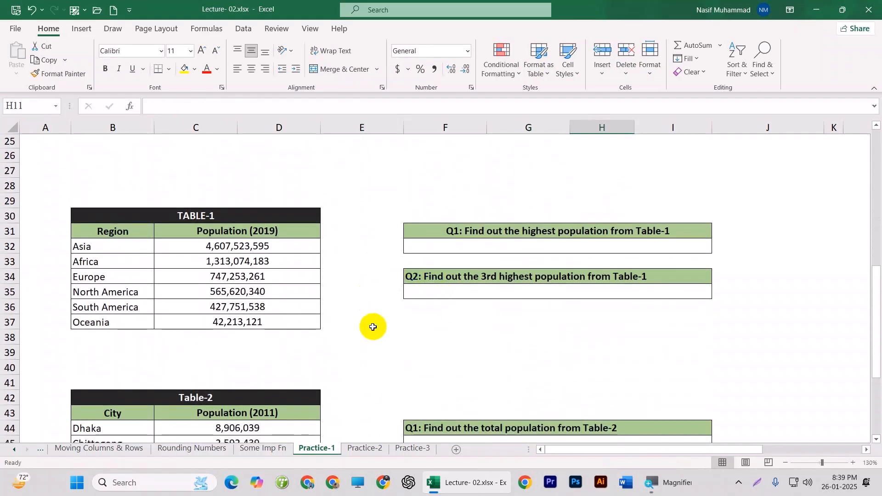
pyautogui.moveTo(127, 217); pyautogui.dragTo(290, 317)
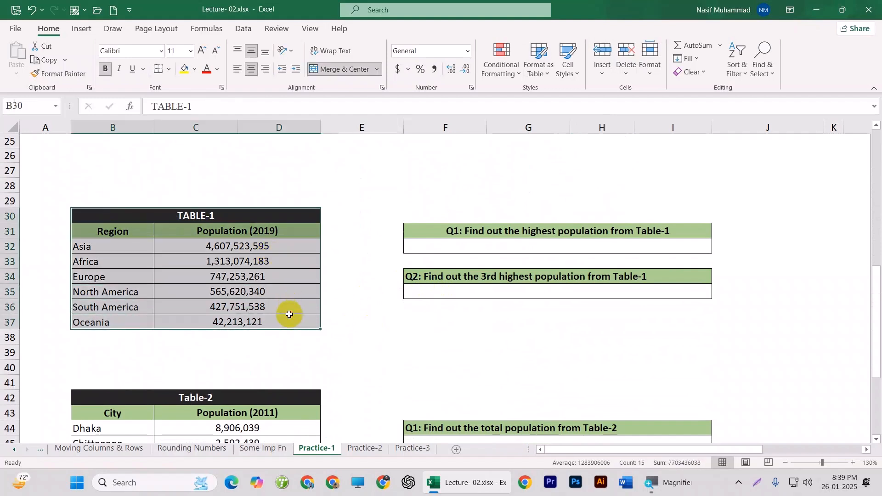
pyautogui.click(409, 324)
pyautogui.moveTo(108, 245); pyautogui.dragTo(119, 315)
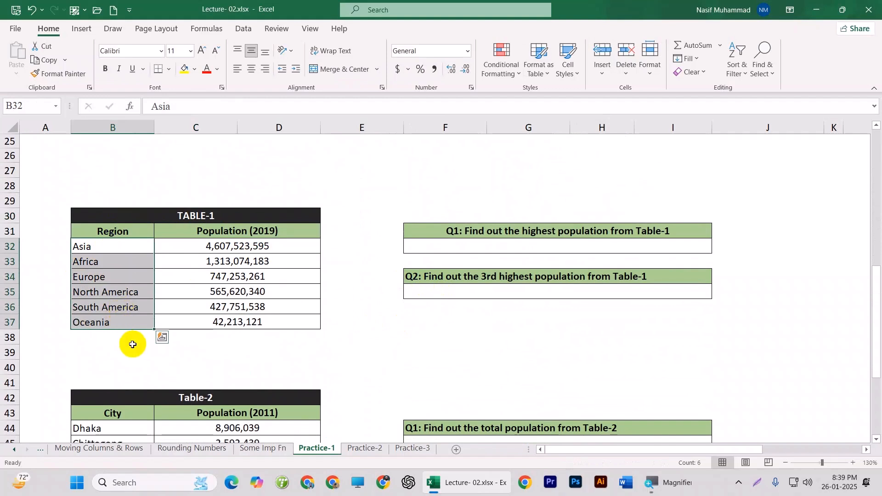
pyautogui.moveTo(233, 246); pyautogui.dragTo(246, 321)
pyautogui.click(352, 359)
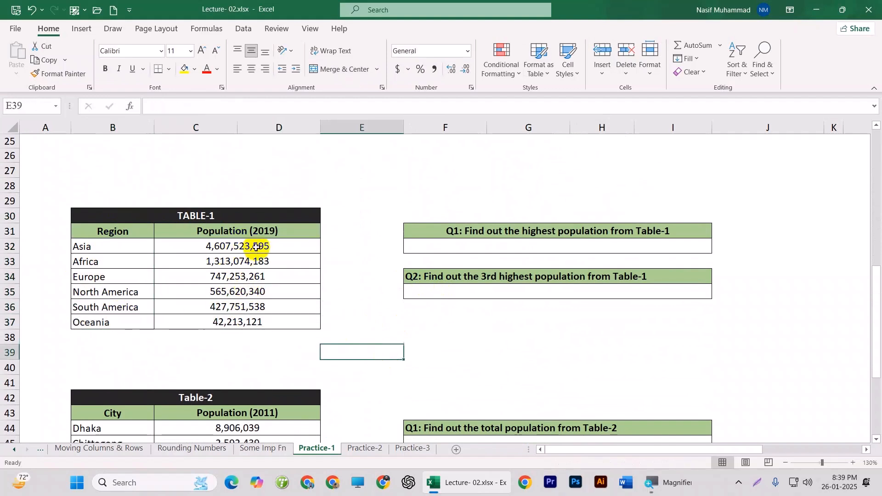
pyautogui.moveTo(263, 244); pyautogui.dragTo(276, 324)
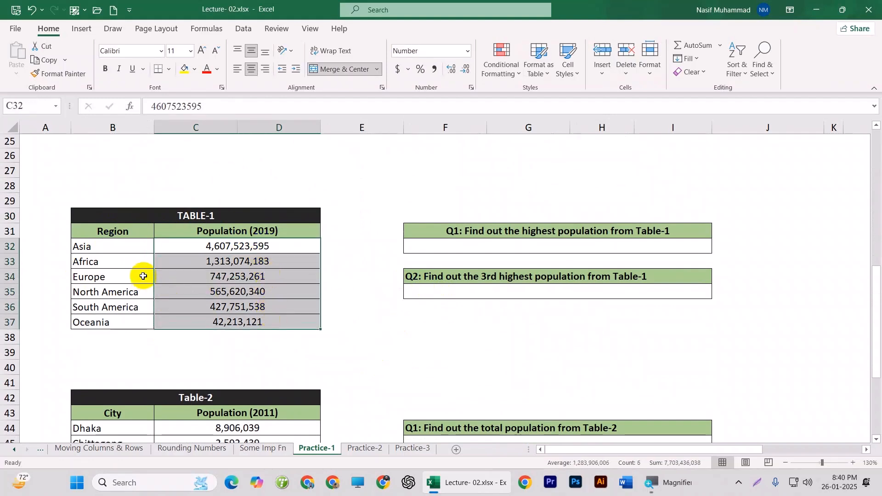
pyautogui.moveTo(137, 252); pyautogui.dragTo(128, 321)
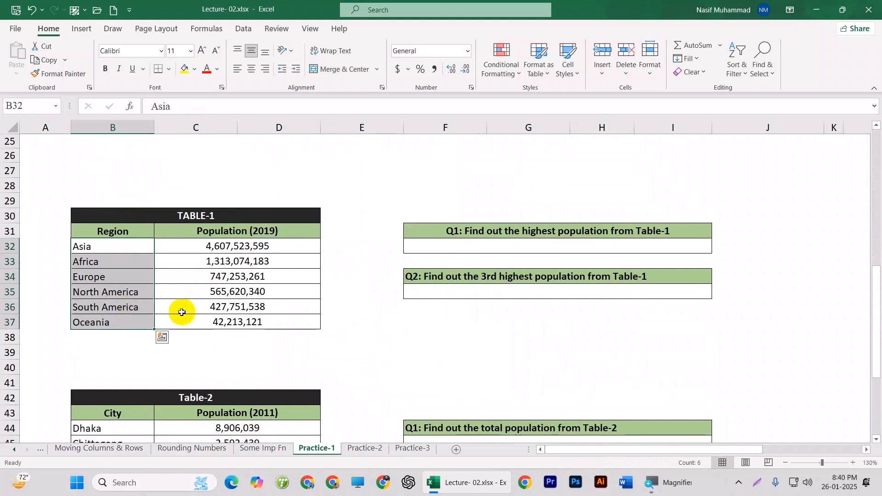
pyautogui.moveTo(256, 245); pyautogui.dragTo(275, 321)
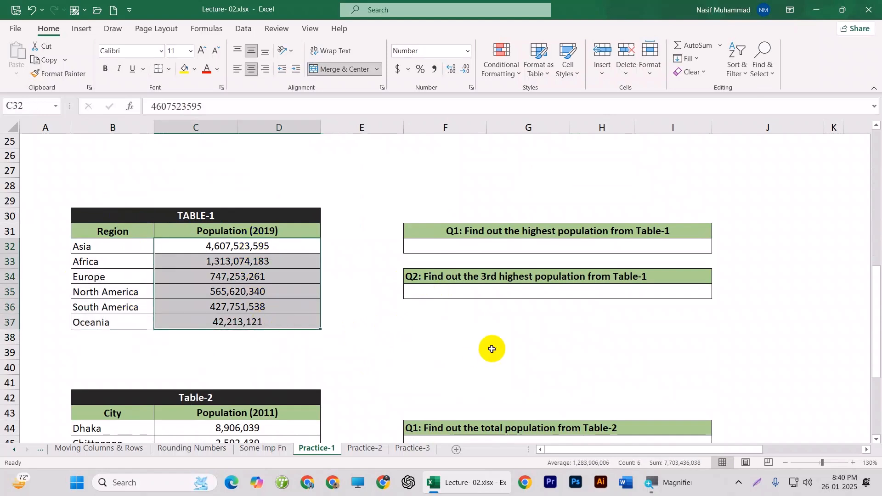
pyautogui.click(490, 350)
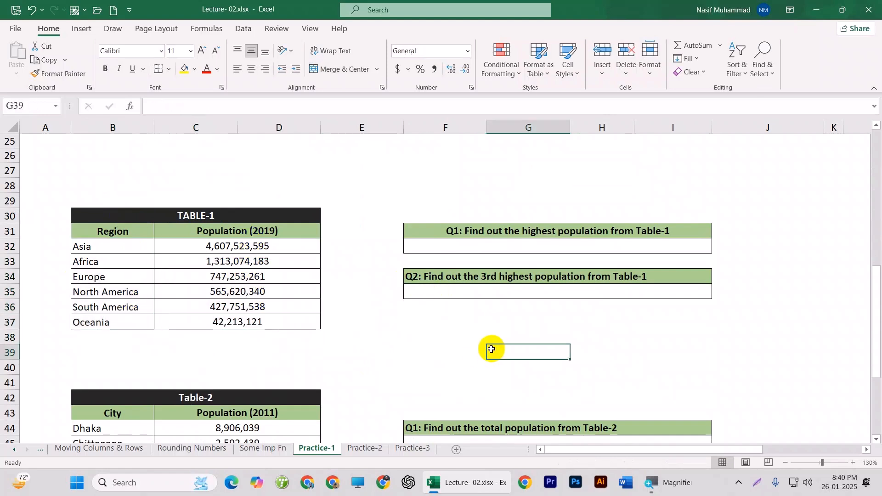
# Center the 3rd highest population question in F34 and the Table-2 total population question in F44
pyautogui.click(493, 276)
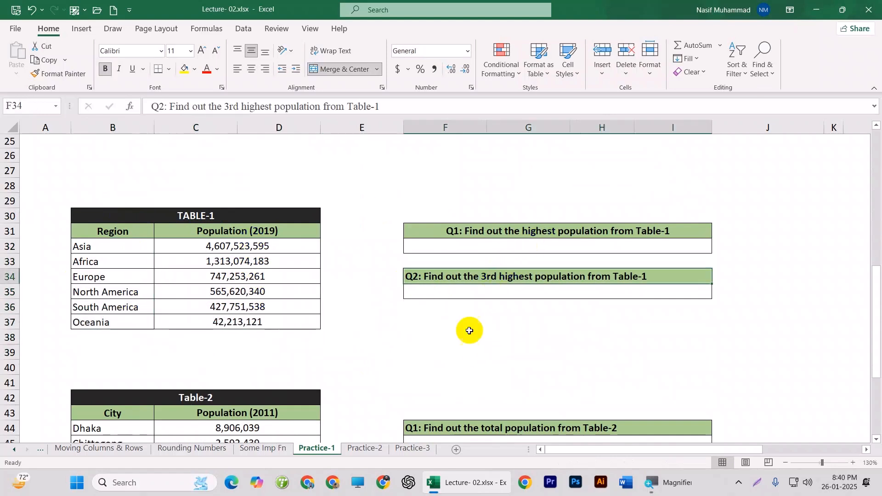
pyautogui.click(251, 69)
pyautogui.click(565, 428)
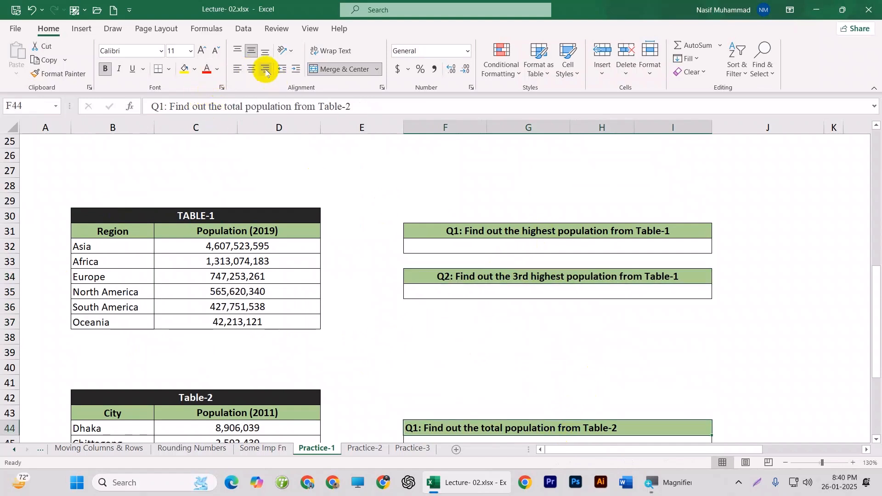
pyautogui.click(252, 69)
pyautogui.click(600, 399)
# Find the highest Table-1 population in F32 with =MAX(C32:D37) and compare the result with Asia's population
pyautogui.click(525, 255)
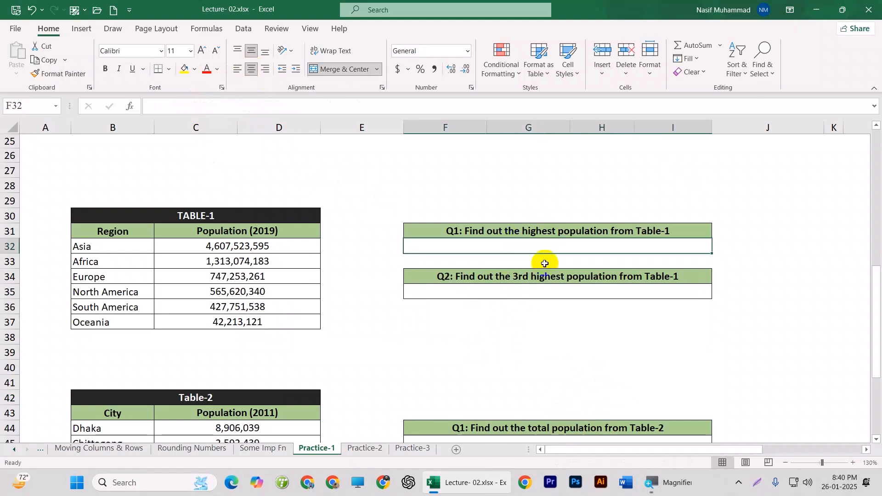
pyautogui.moveTo(113, 221); pyautogui.dragTo(261, 324)
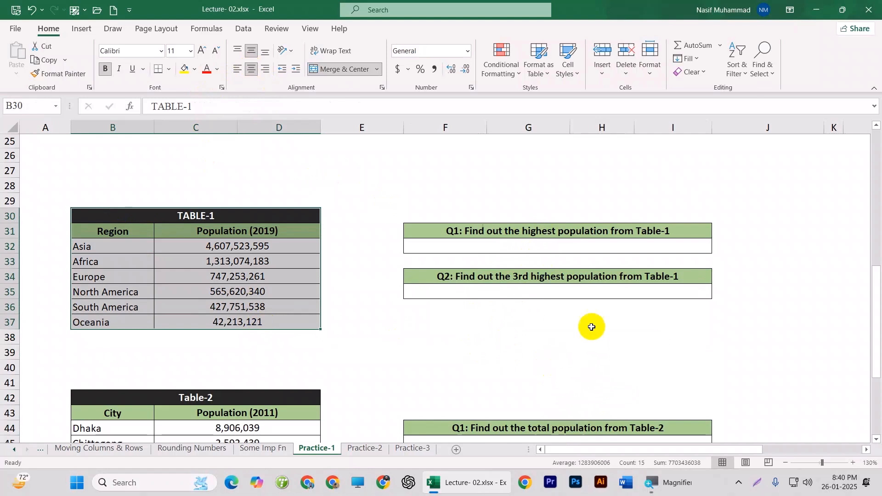
pyautogui.click(542, 246)
pyautogui.write('=')
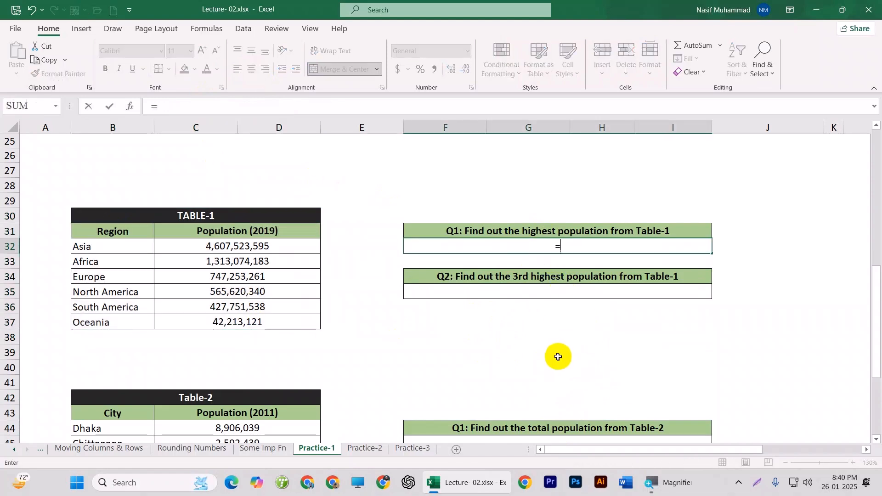
pyautogui.write('m')
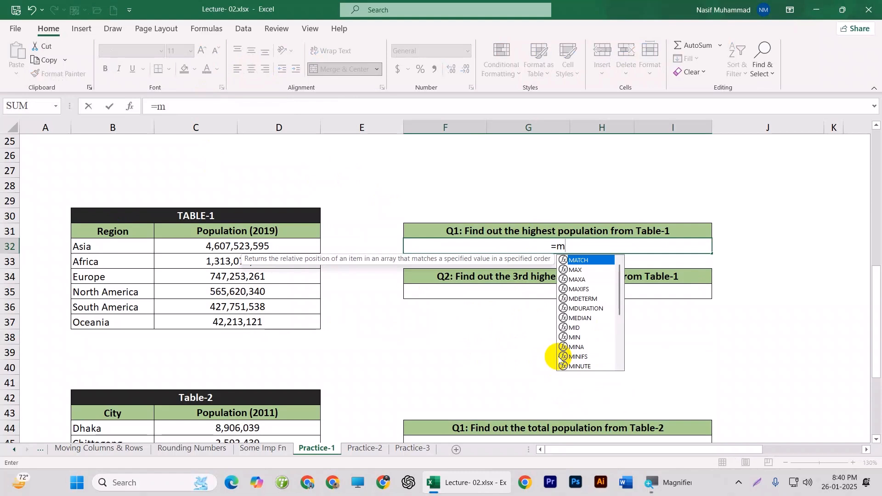
pyautogui.write('ax')
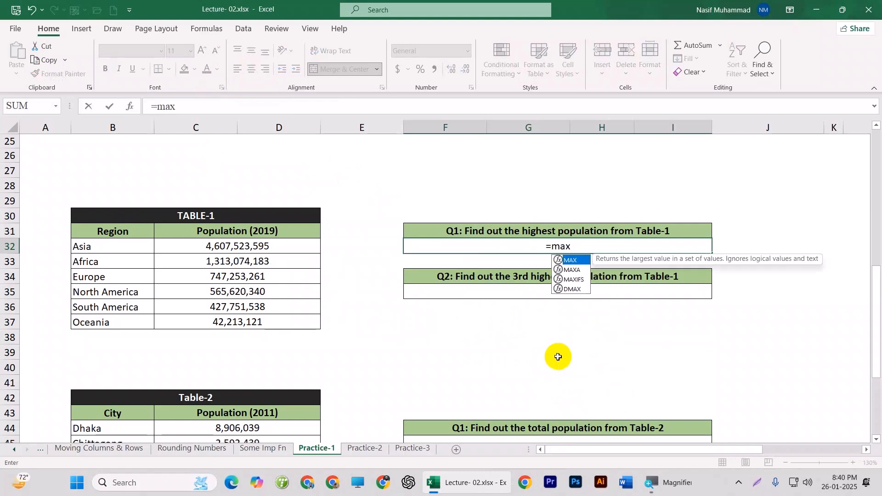
pyautogui.press('Tab')
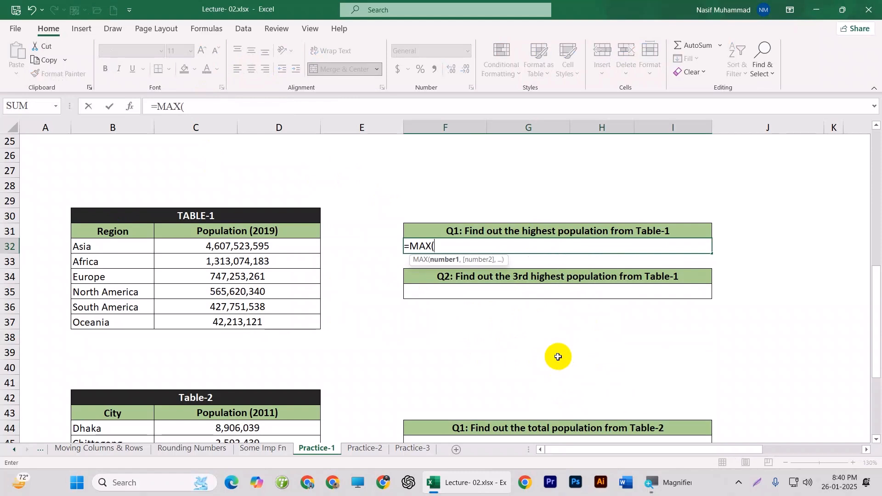
pyautogui.moveTo(275, 244); pyautogui.dragTo(275, 324)
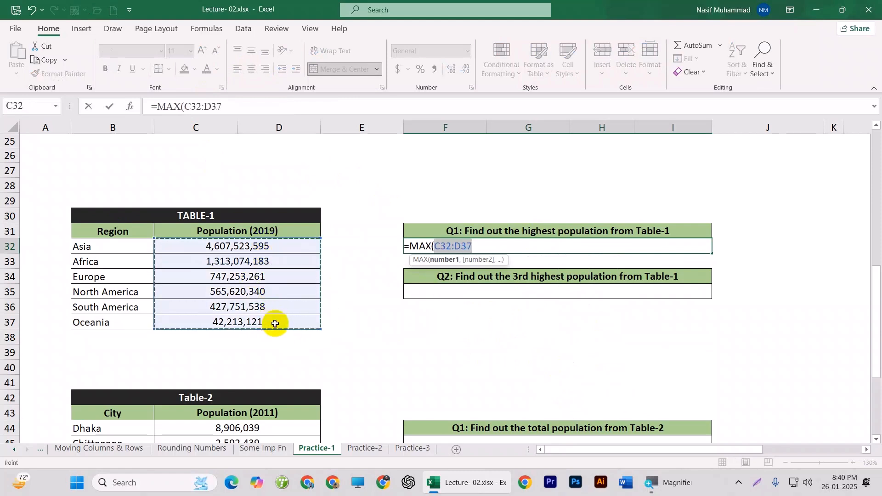
pyautogui.press('Return')
pyautogui.click(558, 243)
pyautogui.click(218, 245)
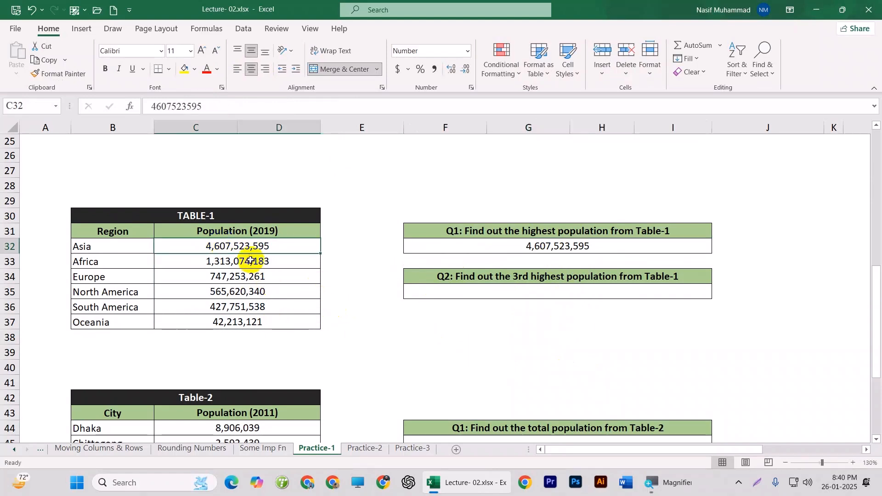
pyautogui.click(619, 371)
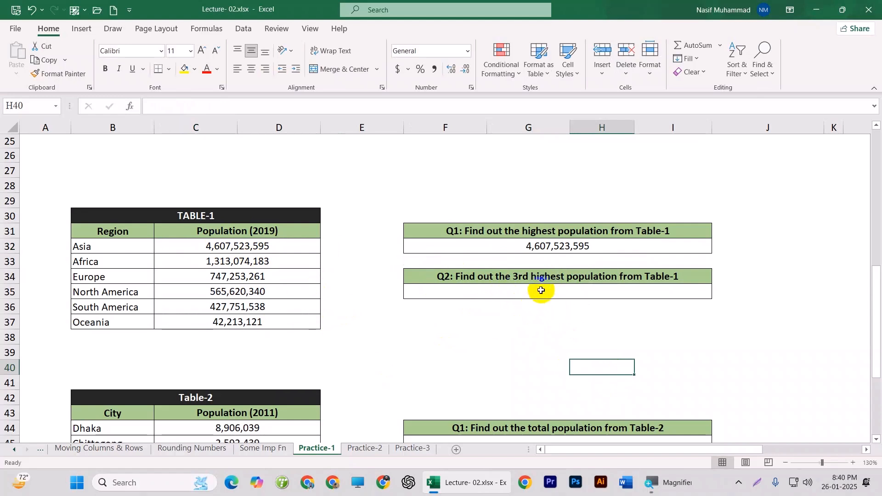
# Find the 3rd highest population from Table-1 in F35 with =LARGE(C32:D37,3)
pyautogui.click(541, 296)
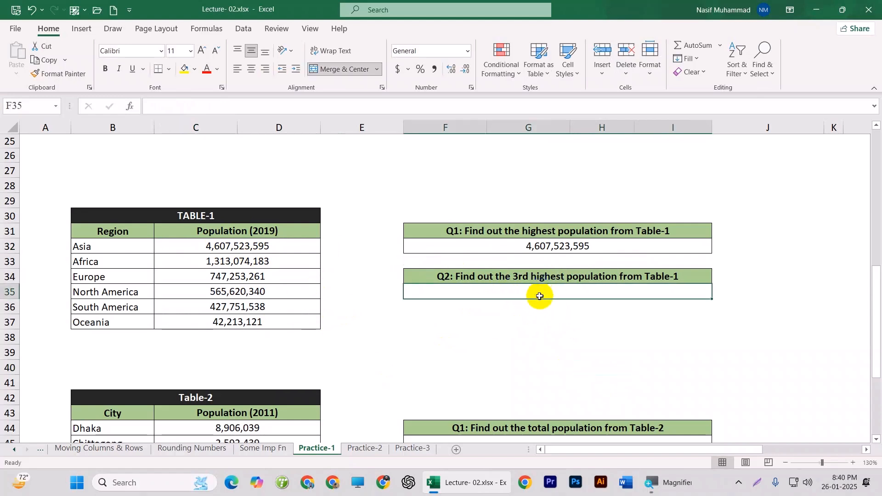
pyautogui.click(554, 248)
pyautogui.click(555, 290)
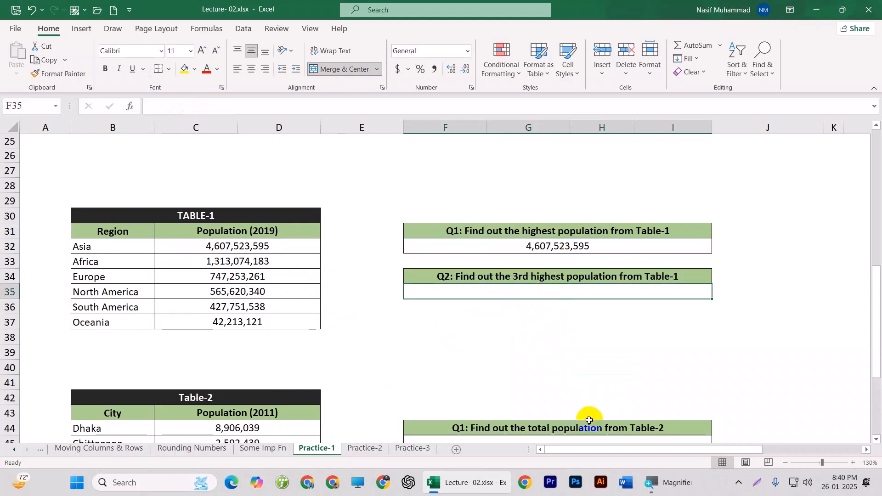
pyautogui.write('=')
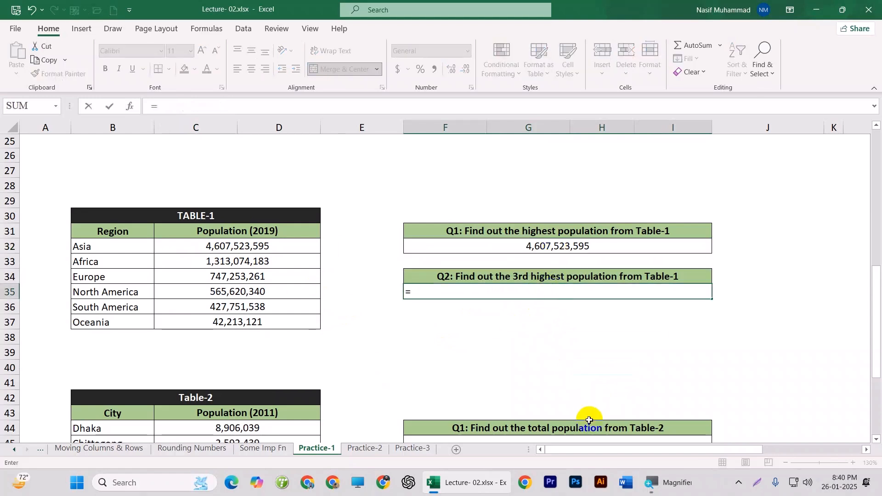
pyautogui.write('lar')
pyautogui.press('Tab')
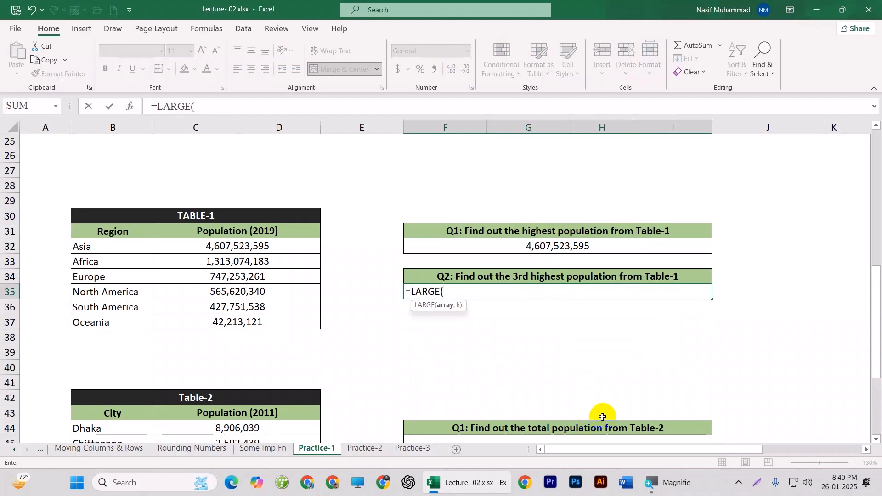
pyautogui.moveTo(247, 246); pyautogui.dragTo(254, 327)
pyautogui.write(',')
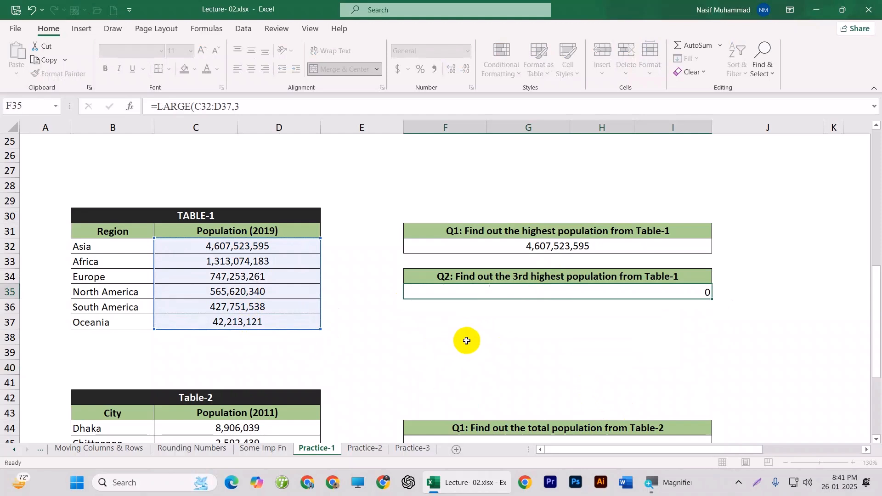
pyautogui.write('3')
pyautogui.press('Return')
pyautogui.click(653, 293)
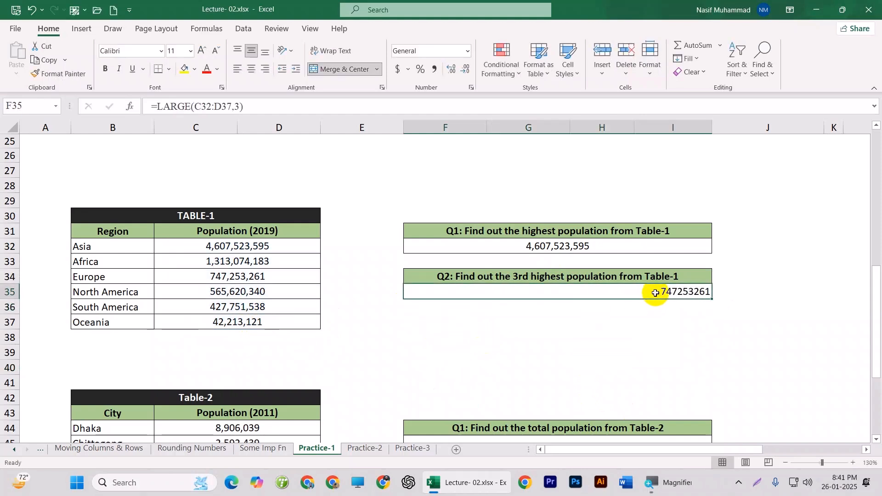
# Center the 3rd highest population result in F35 and compare it with Europe's population in TABLE-1
pyautogui.click(251, 69)
pyautogui.click(589, 325)
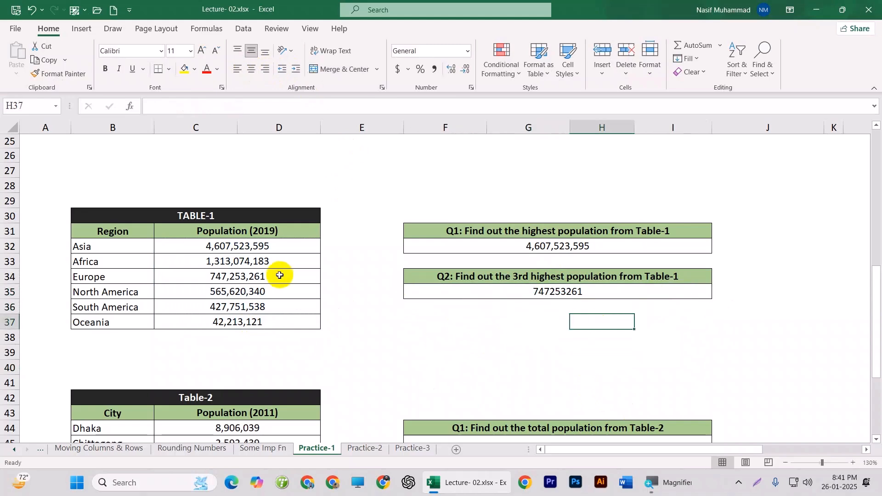
pyautogui.click(233, 278)
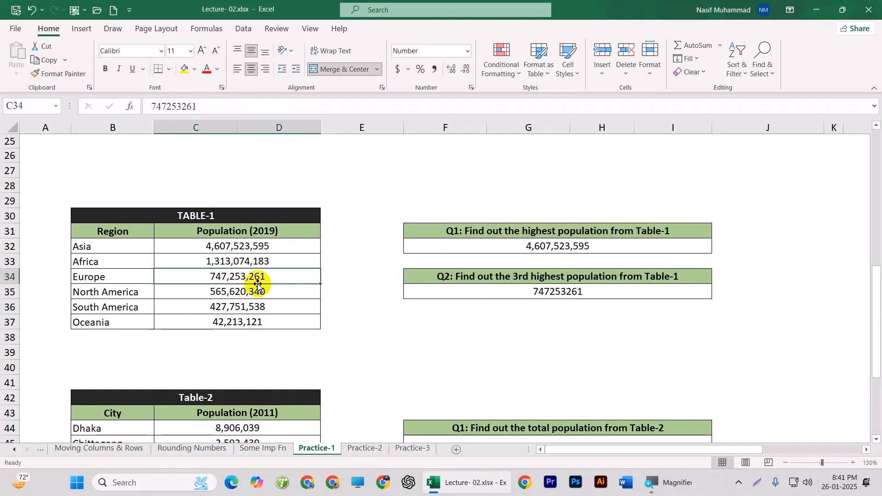
pyautogui.click(504, 296)
pyautogui.click(484, 353)
# Review the cities and 2011 population figures in Table-2, rows 42 to 54
pyautogui.scroll(-3, 462, 353)
pyautogui.scroll(-2, 462, 354)
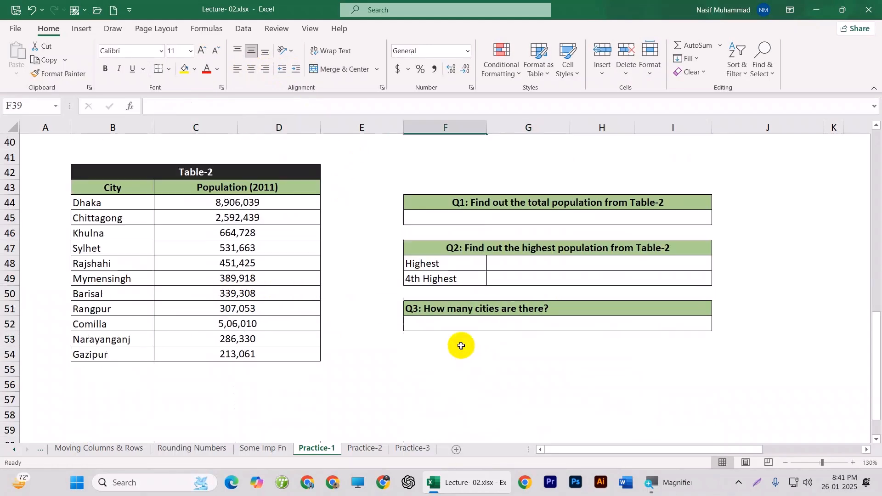
pyautogui.moveTo(151, 174); pyautogui.dragTo(262, 348)
pyautogui.moveTo(112, 202); pyautogui.dragTo(109, 359)
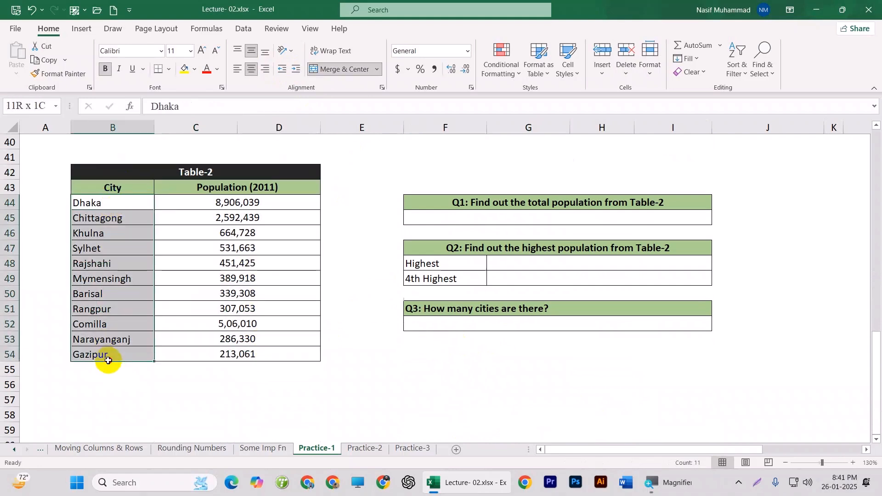
pyautogui.moveTo(250, 201); pyautogui.dragTo(370, 366)
pyautogui.click(370, 367)
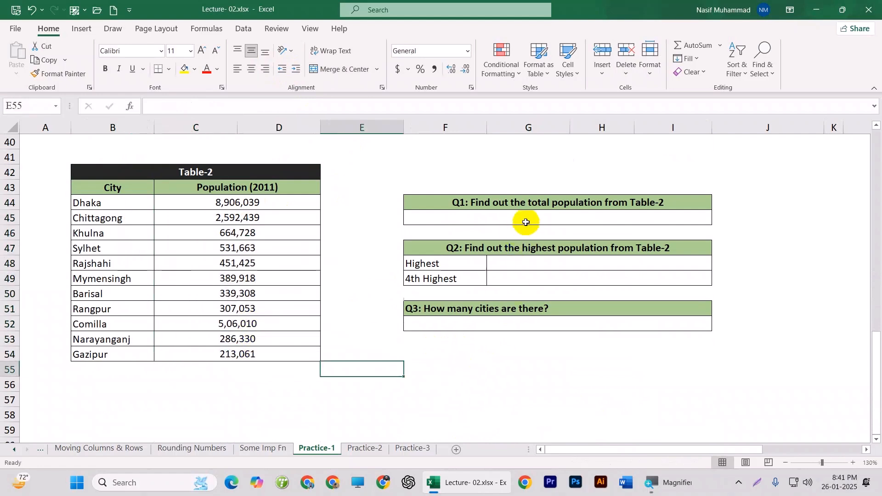
# Center the Table-2 question about the number of cities in F51
pyautogui.click(540, 214)
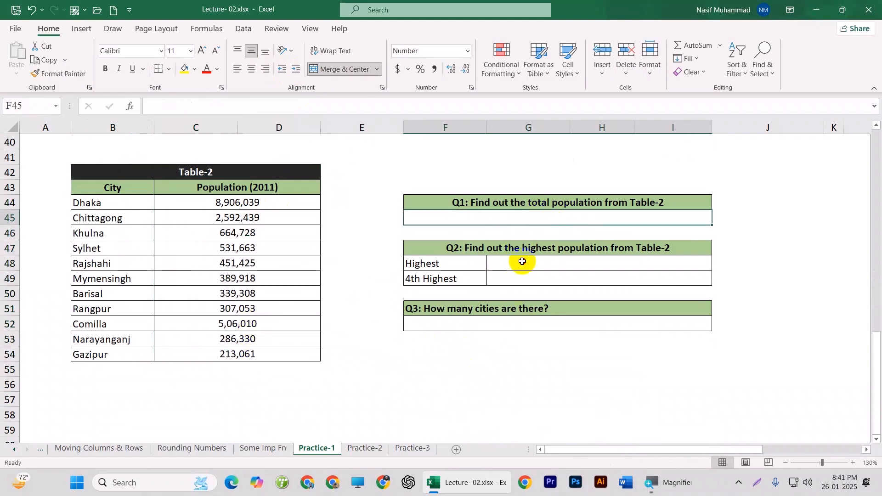
pyautogui.moveTo(517, 262); pyautogui.dragTo(522, 286)
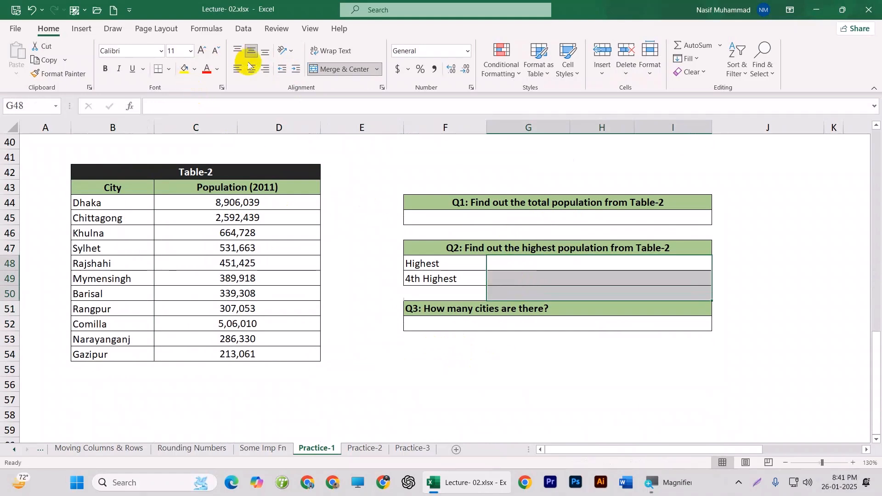
pyautogui.click(510, 326)
pyautogui.moveTo(510, 327); pyautogui.dragTo(508, 315)
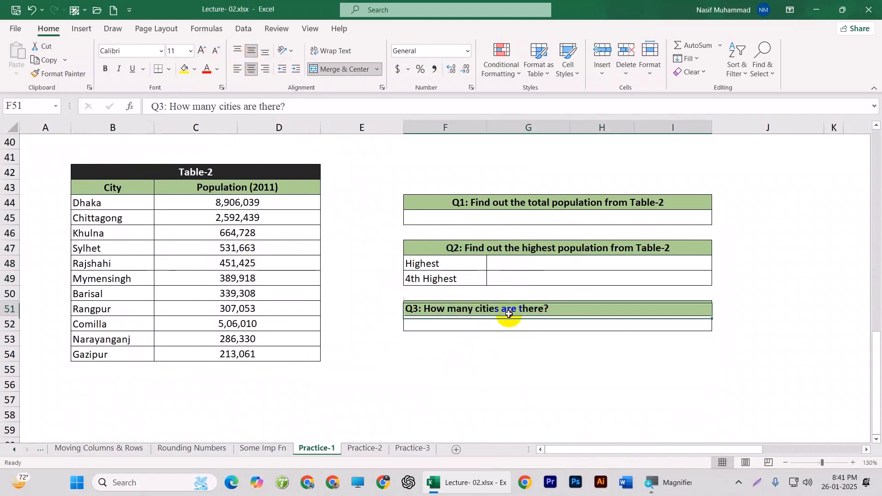
pyautogui.click(252, 69)
pyautogui.click(533, 370)
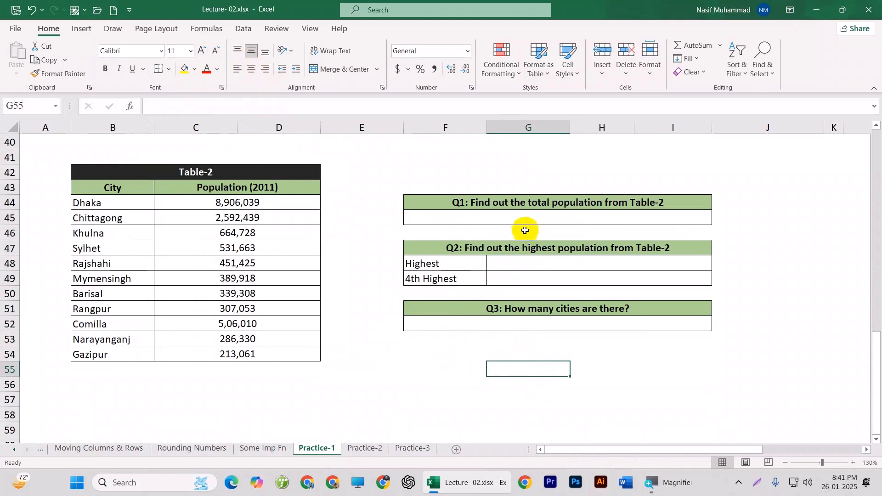
# Find the total population from Table-2 in F45 with =SUM(C44:D54) and center the result
pyautogui.click(513, 218)
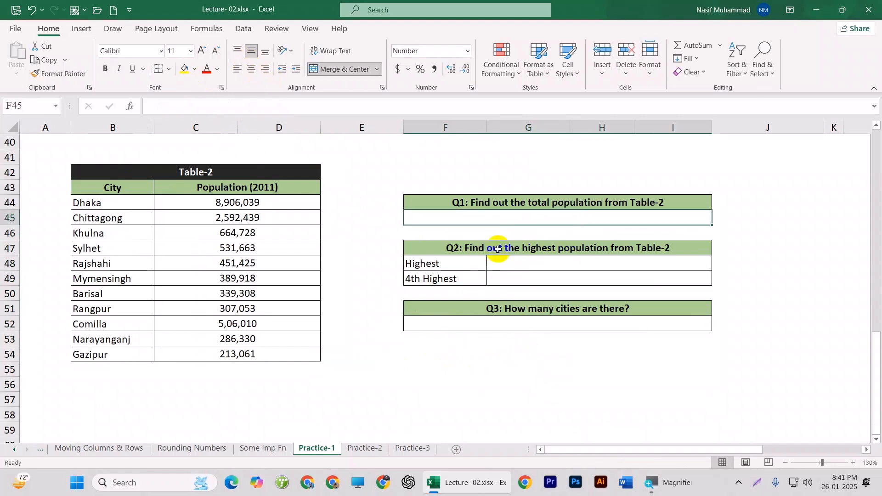
pyautogui.moveTo(231, 200); pyautogui.dragTo(257, 356)
pyautogui.click(573, 220)
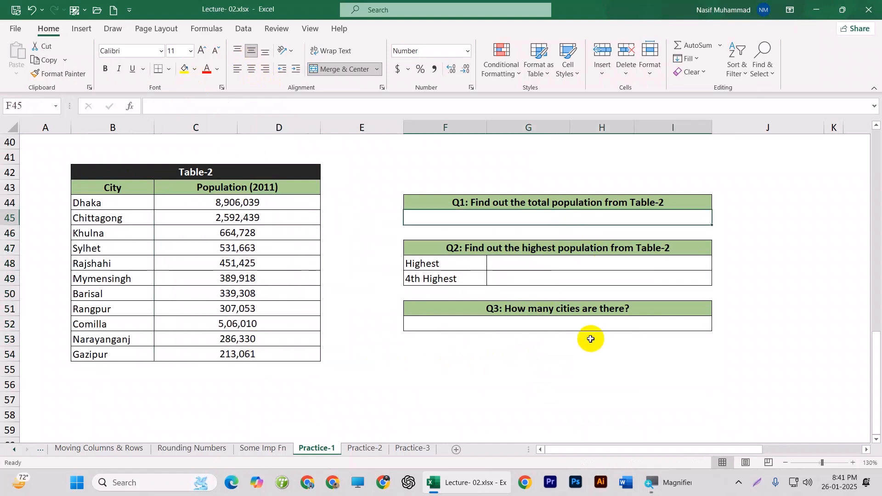
pyautogui.write('=')
pyautogui.write('sum')
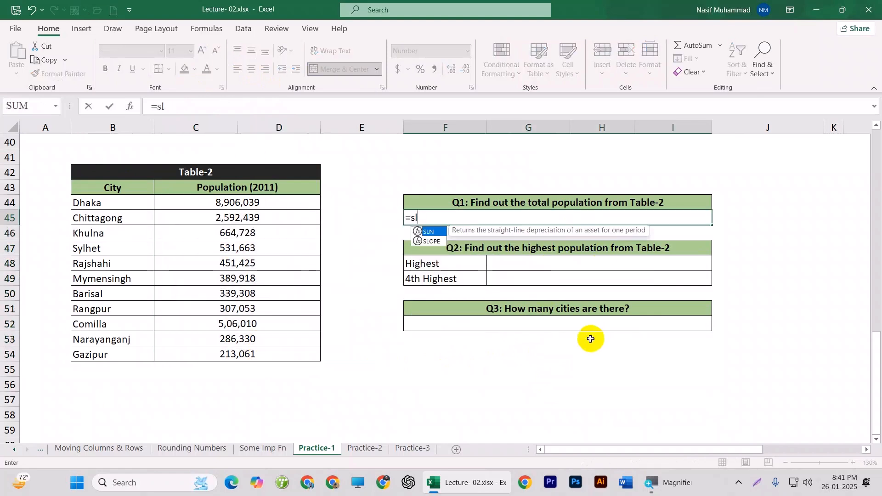
pyautogui.press('Tab')
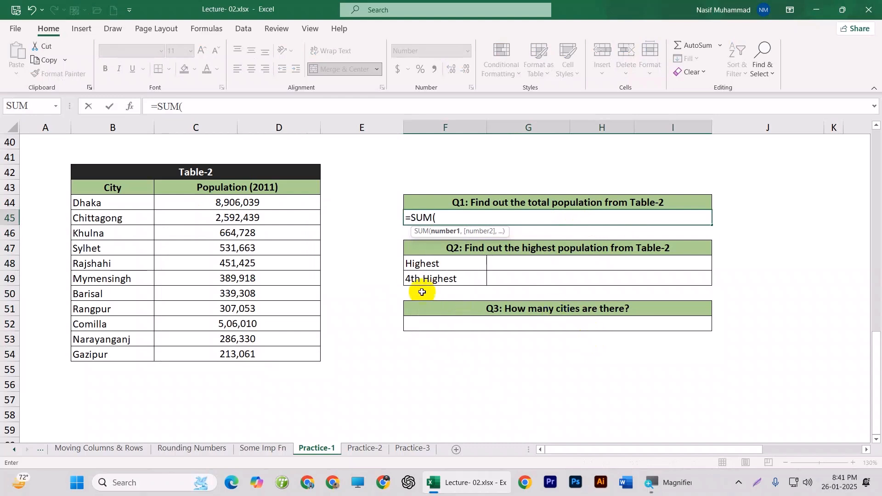
pyautogui.moveTo(248, 202); pyautogui.dragTo(250, 354)
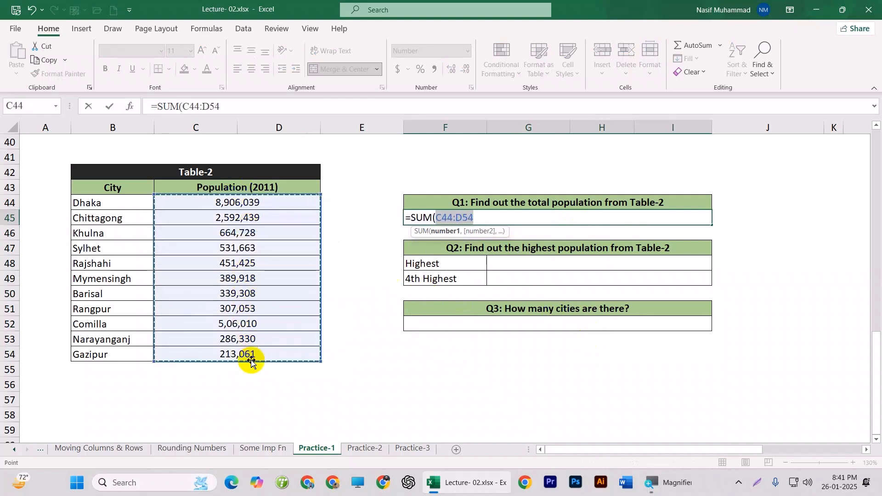
pyautogui.press('Return')
pyautogui.click(672, 218)
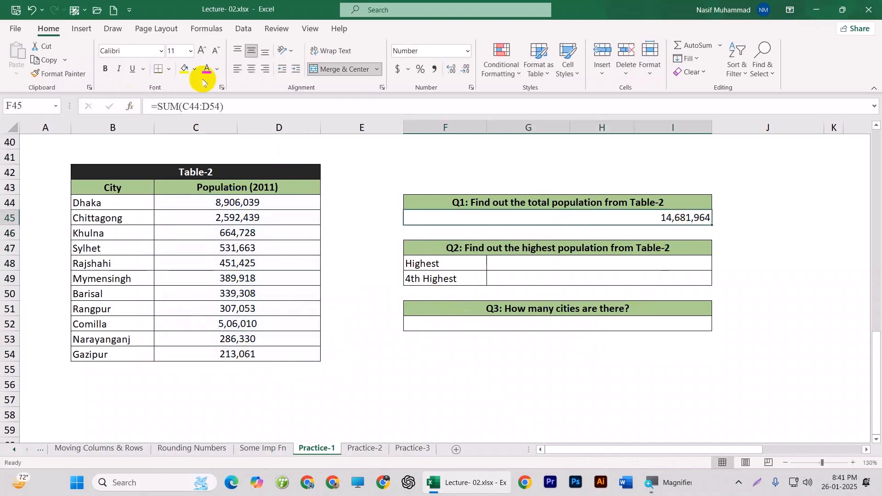
pyautogui.click(251, 70)
# Find the highest population from Table-2 in G48 with =MAX(C44:D54)
pyautogui.moveTo(298, 203); pyautogui.dragTo(291, 355)
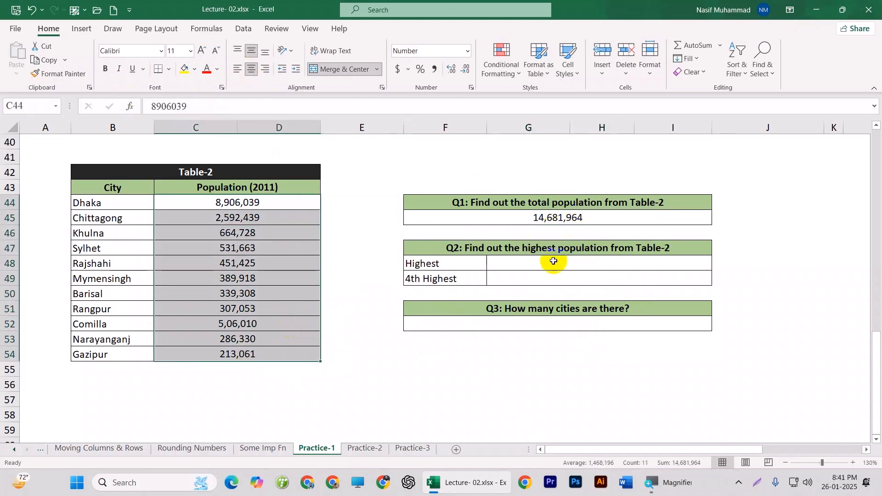
pyautogui.click(495, 258)
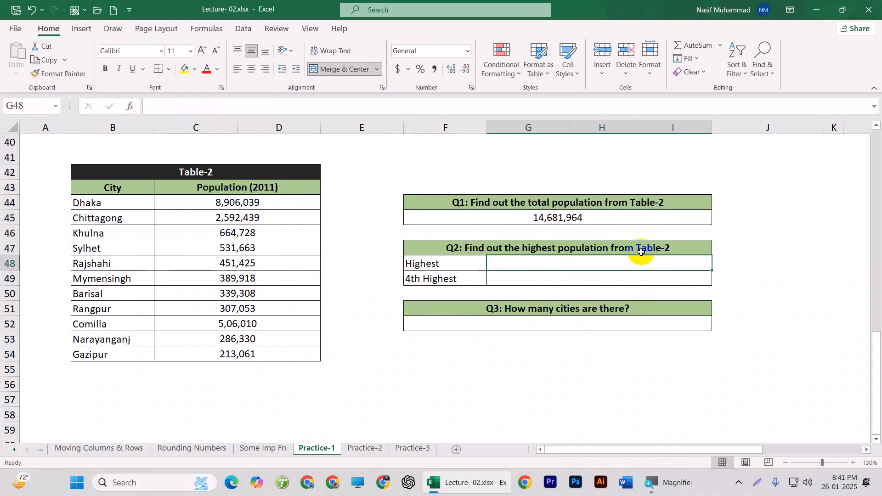
pyautogui.click(445, 266)
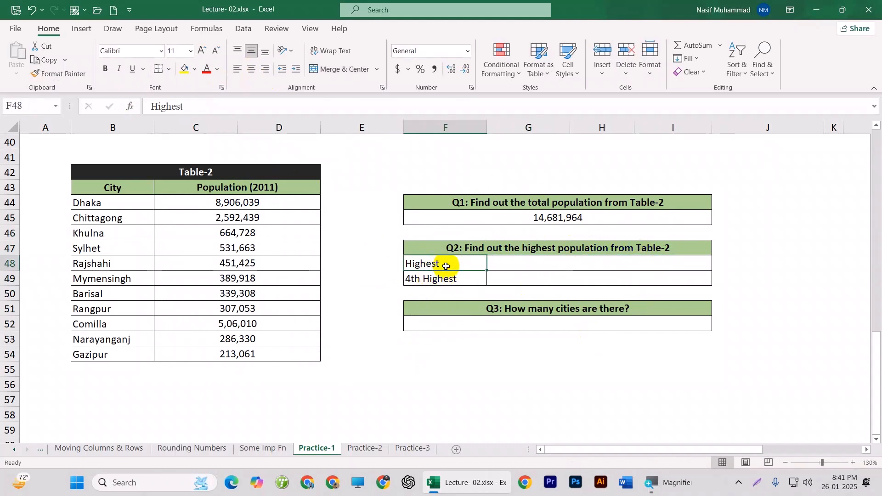
pyautogui.click(446, 280)
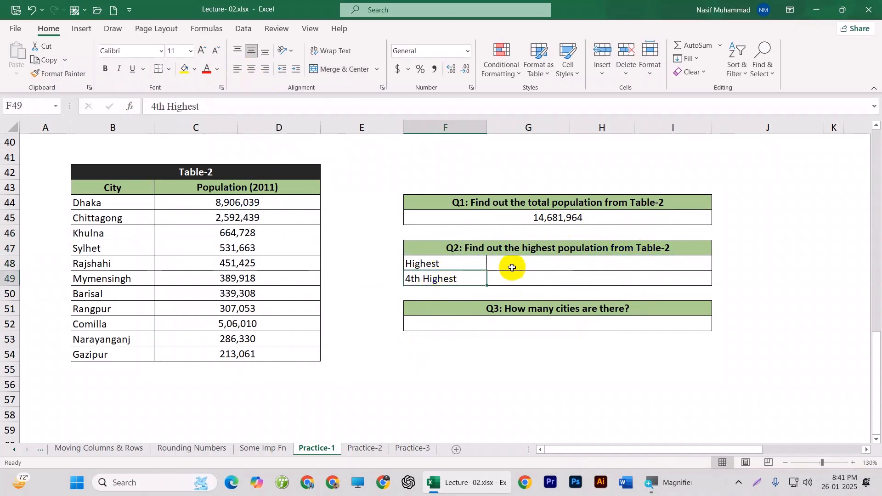
pyautogui.click(527, 263)
pyautogui.write('=')
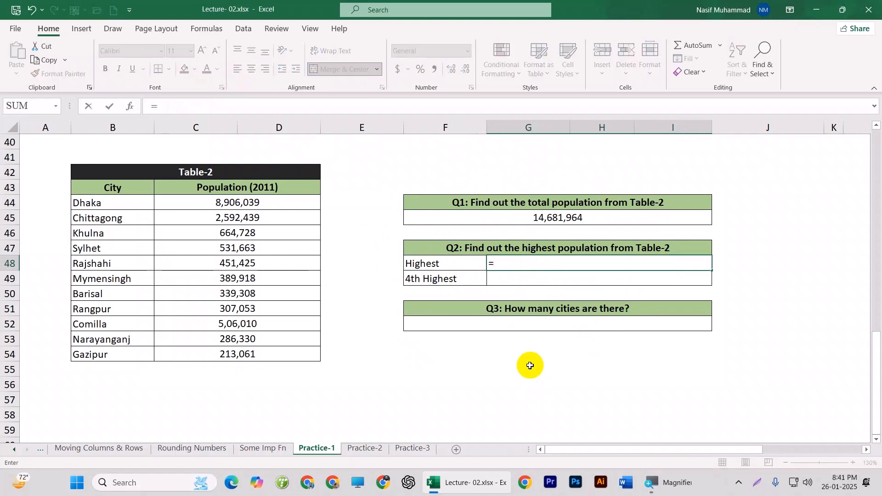
pyautogui.write('max')
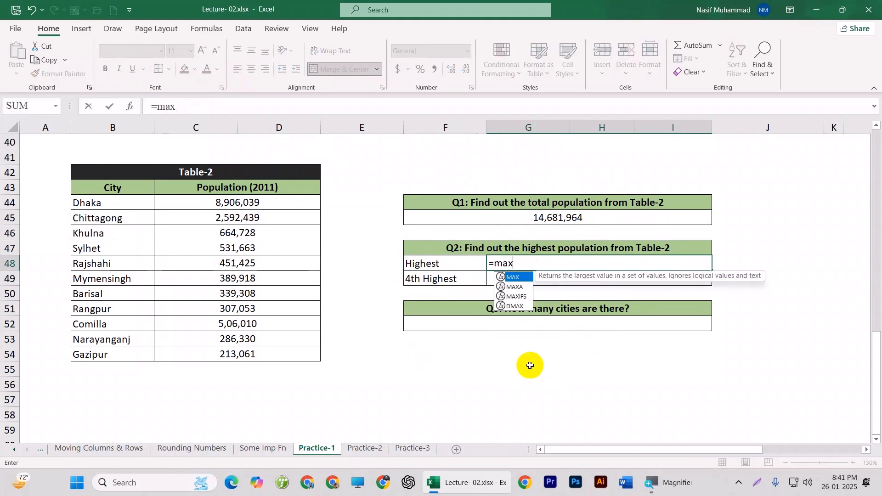
pyautogui.press('Tab')
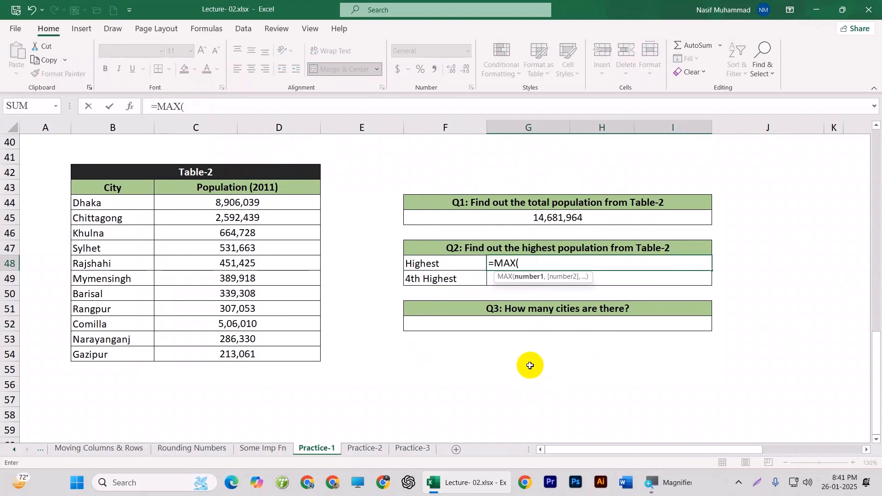
pyautogui.moveTo(274, 201); pyautogui.dragTo(265, 354)
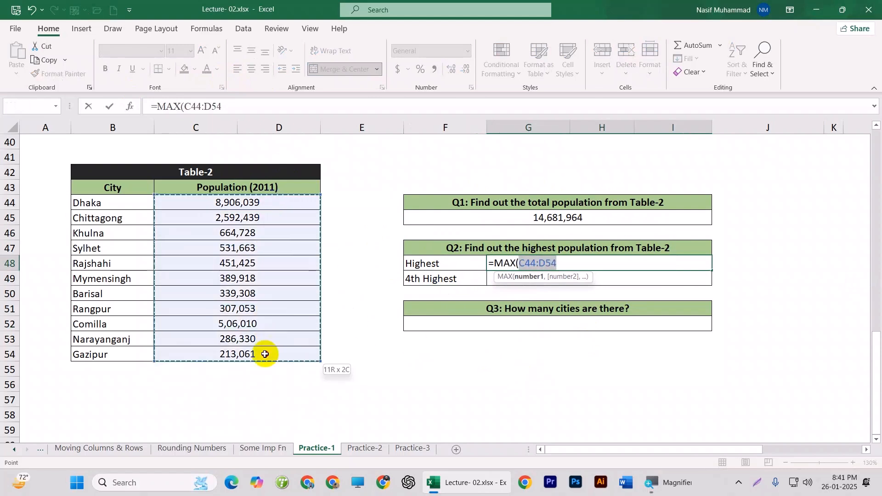
pyautogui.press('Return')
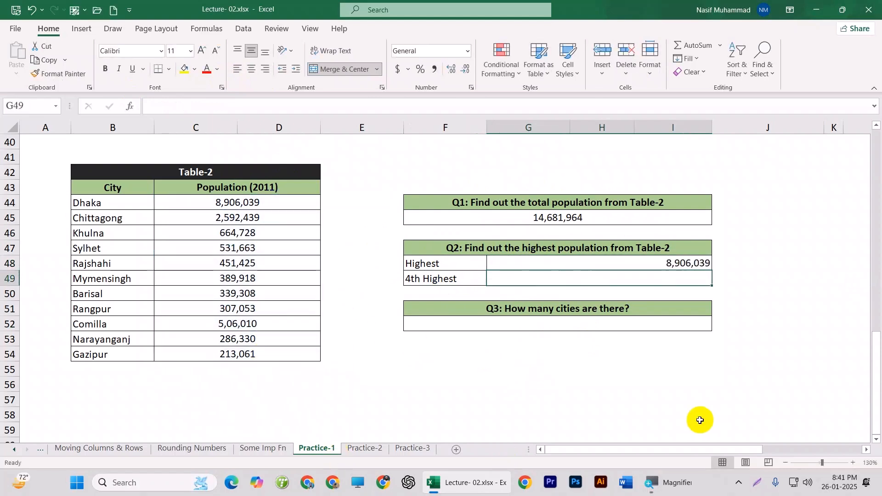
# Center the contents of the Highest and 4th Highest answer cells G48 and G49
pyautogui.moveTo(682, 261); pyautogui.dragTo(688, 279)
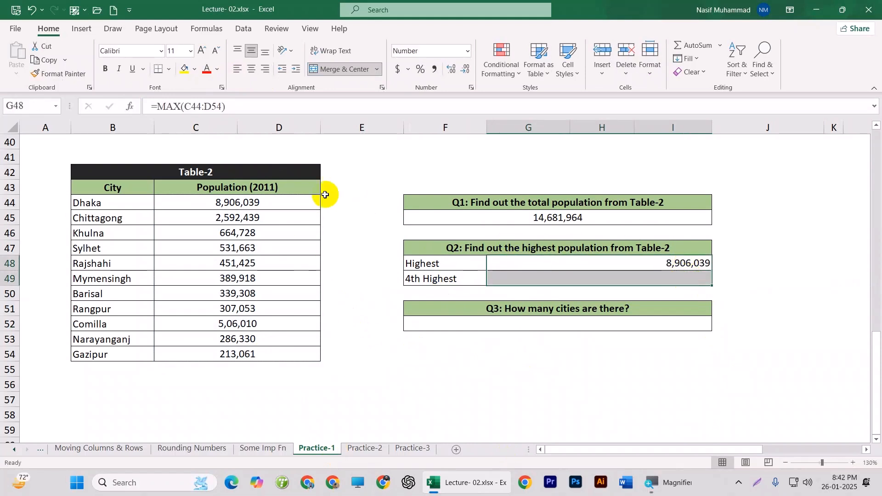
pyautogui.click(256, 75)
pyautogui.click(649, 376)
pyautogui.click(606, 265)
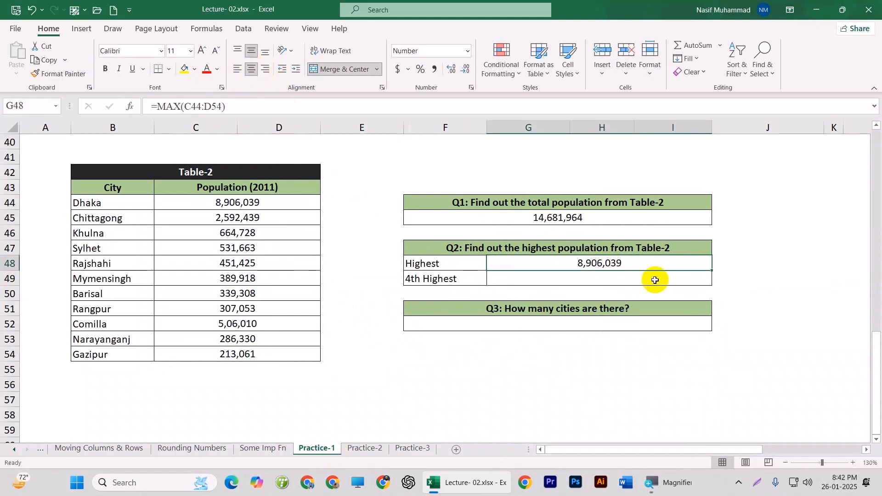
# Find the 4th highest population from Table-2 in G49 with =LARGE(C44:D54,4)
pyautogui.click(611, 279)
pyautogui.write('=')
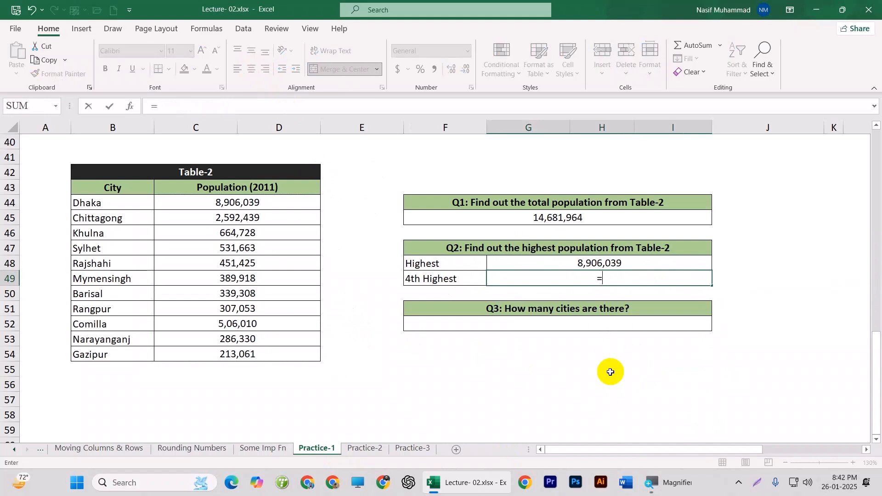
pyautogui.write('l')
pyautogui.press('BackSpace')
pyautogui.write('lar')
pyautogui.press('Tab')
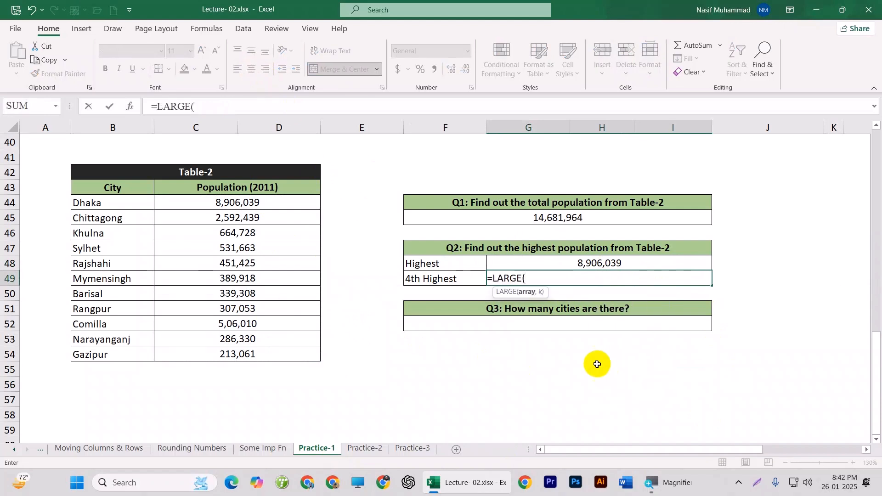
pyautogui.moveTo(234, 203); pyautogui.dragTo(254, 353)
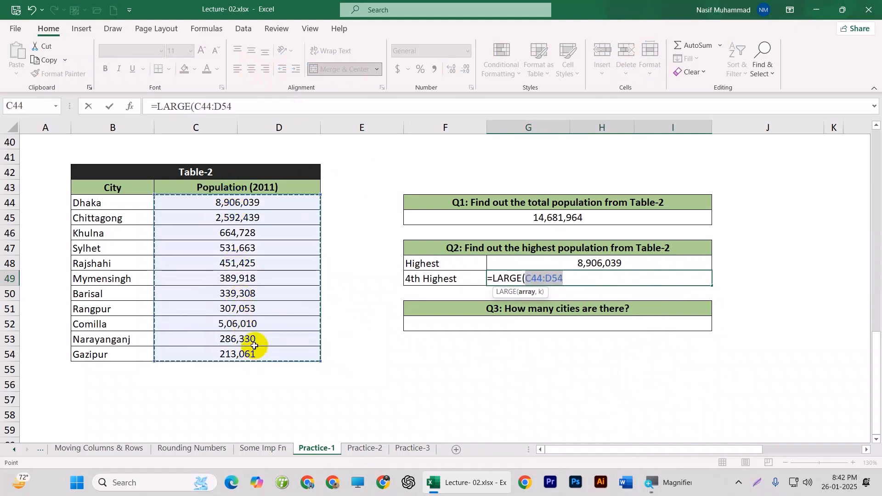
pyautogui.write(',4')
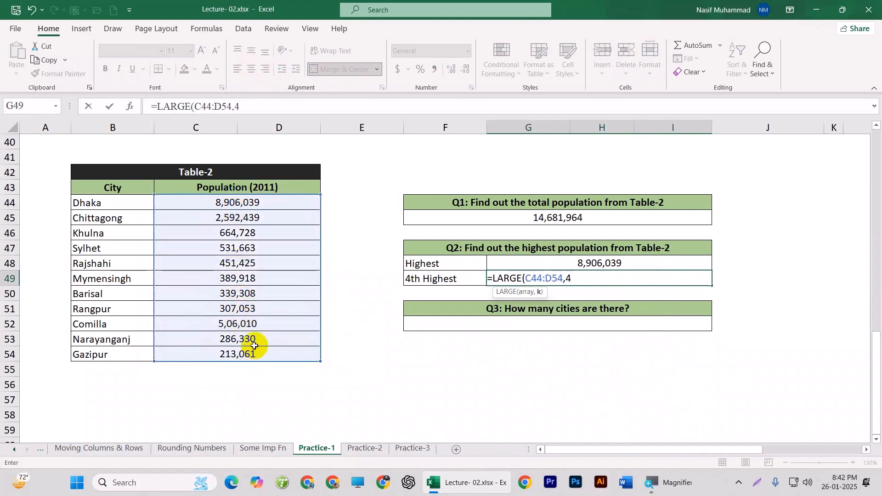
pyautogui.press('Return')
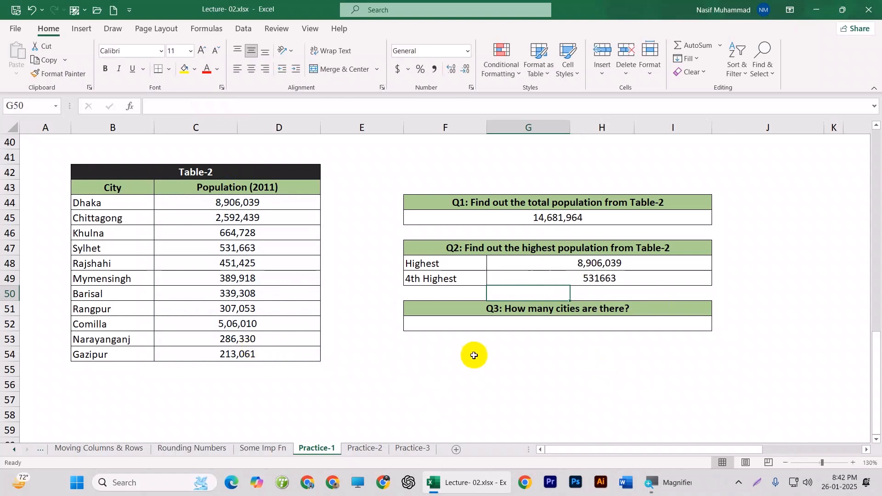
# Enter =COUNT(B44:B54) in the Q3 answer cell F52 to count the cities in Table-2
pyautogui.click(529, 326)
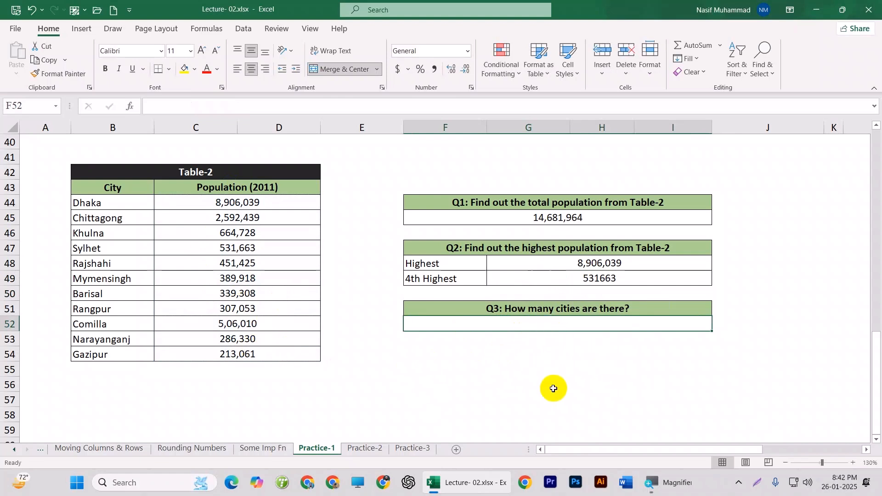
pyautogui.write('=')
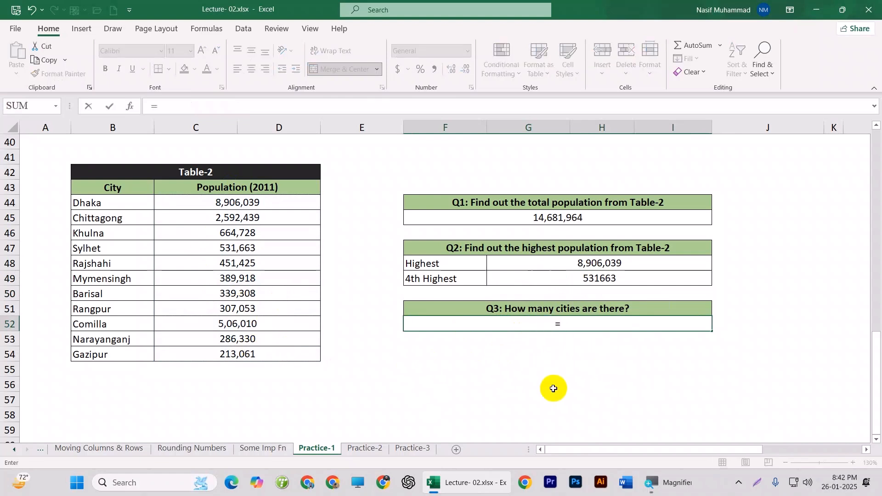
pyautogui.write('counta')
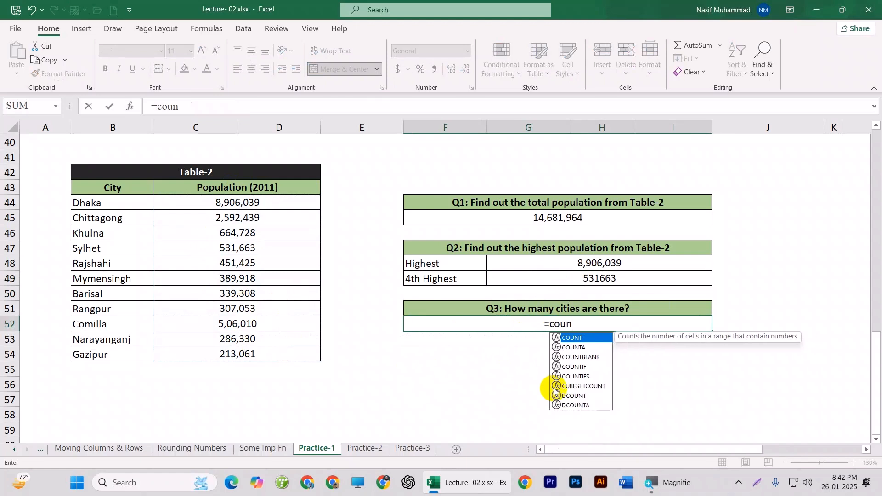
pyautogui.press('Tab')
pyautogui.press('BackSpace')
pyautogui.press('BackSpace')
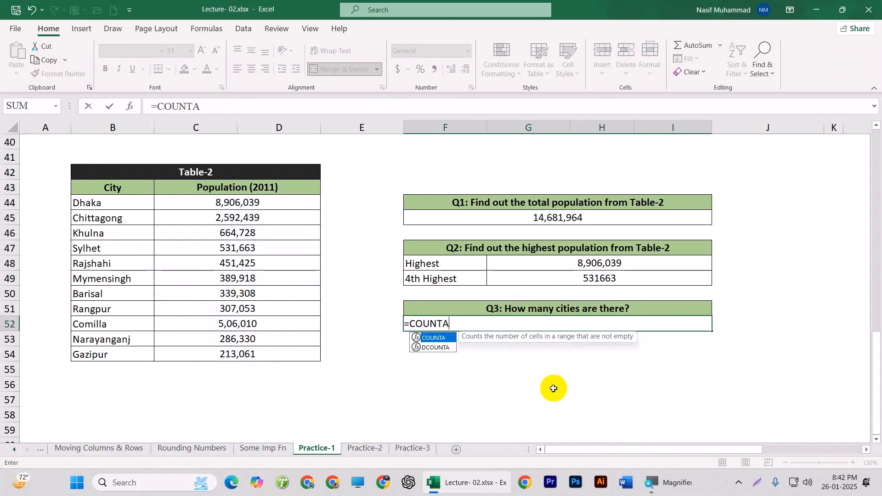
pyautogui.press('Tab')
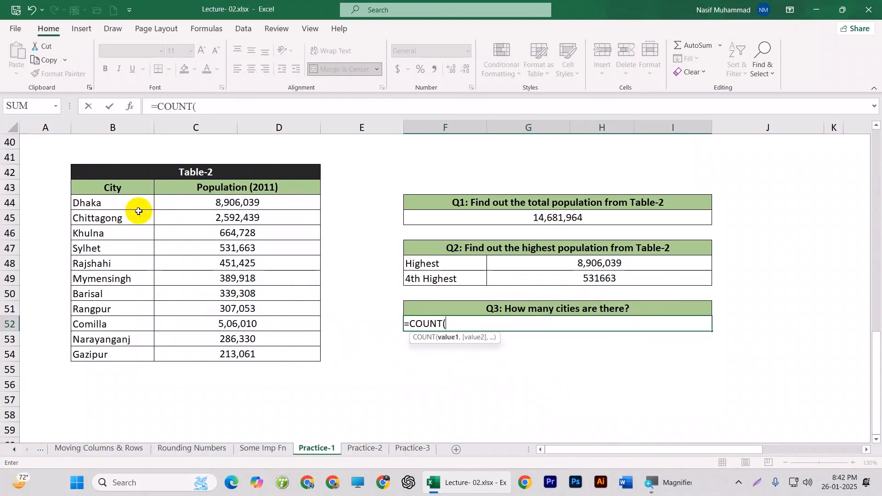
pyautogui.moveTo(128, 202); pyautogui.dragTo(124, 350)
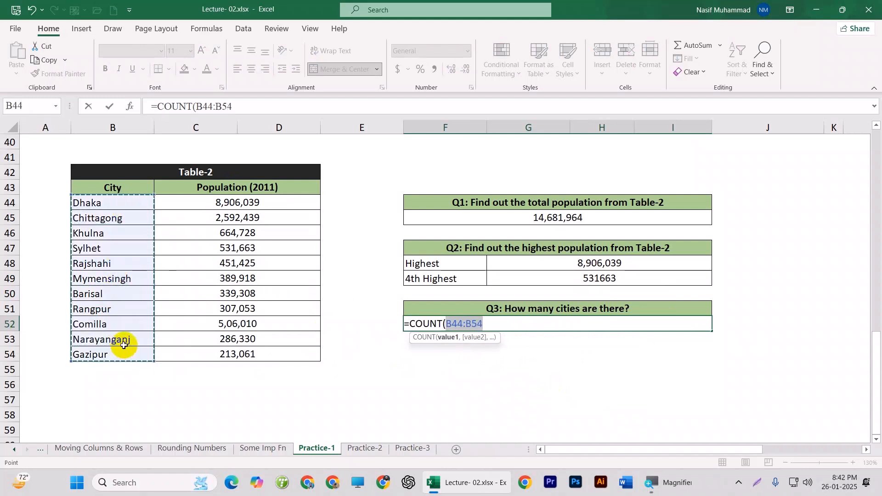
pyautogui.press('Return')
# Change the city count formula in F52 to =COUNTA(B44:B54) so that text entries are counted
pyautogui.click(579, 324)
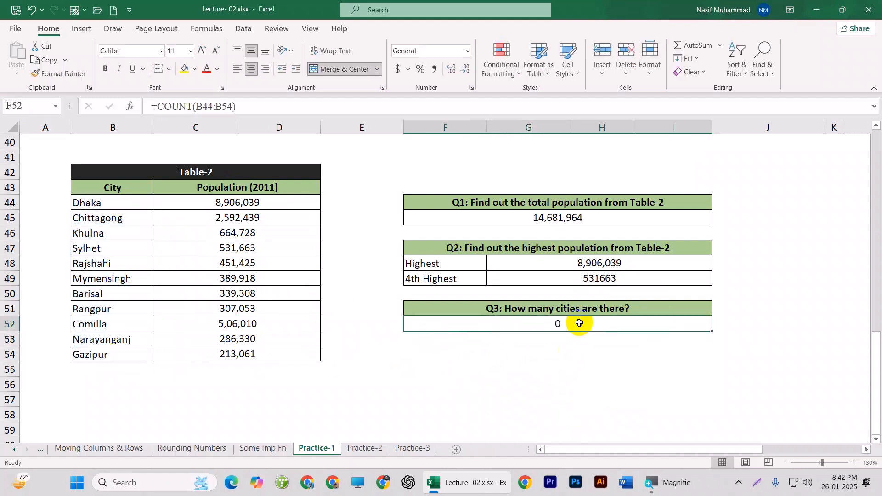
pyautogui.doubleClick(579, 324)
pyautogui.click(443, 324)
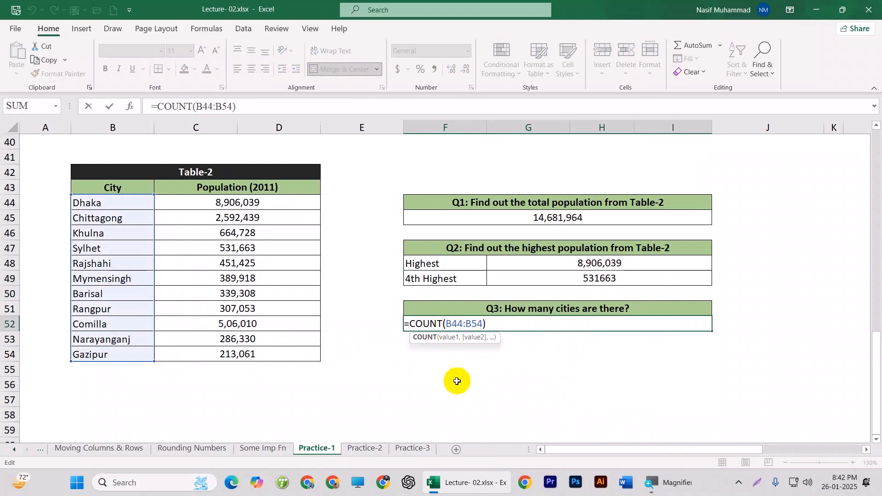
pyautogui.write('a')
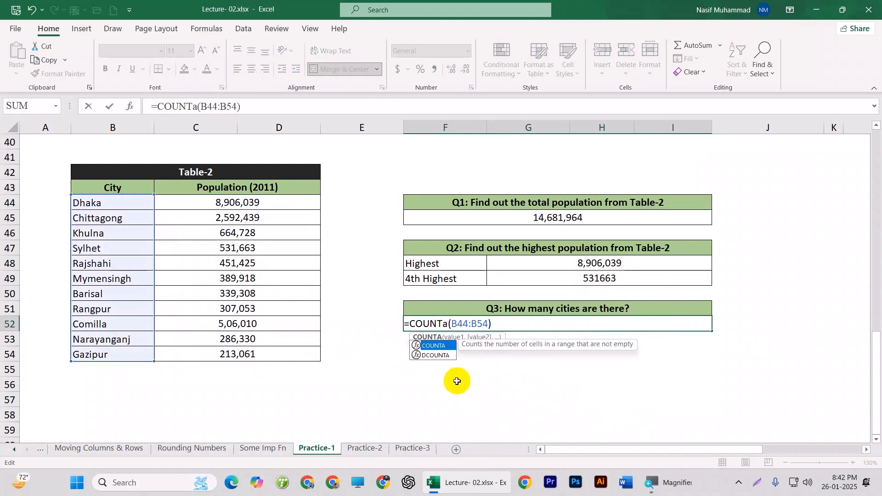
pyautogui.doubleClick(427, 344)
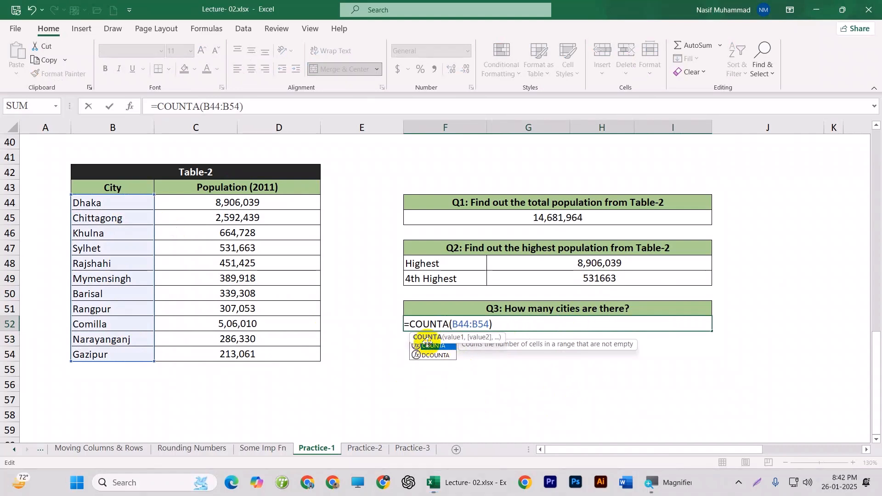
pyautogui.press('Return')
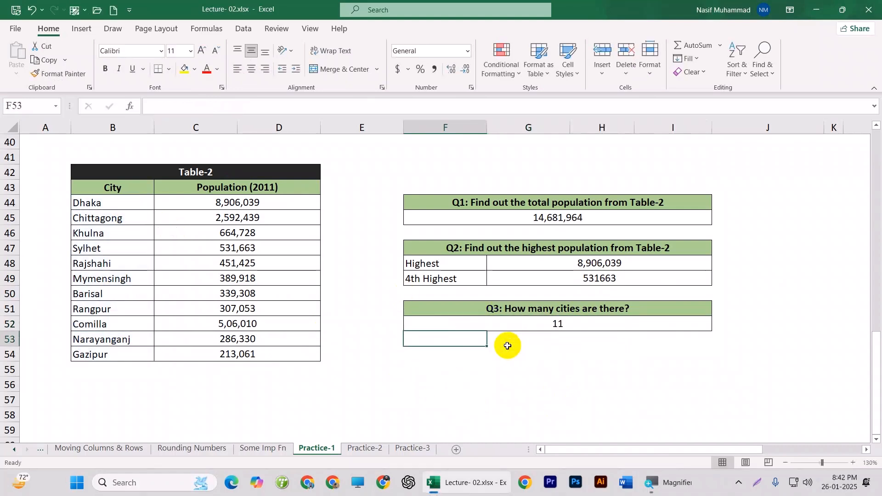
pyautogui.click(566, 351)
pyautogui.click(561, 323)
pyautogui.moveTo(92, 198); pyautogui.dragTo(113, 356)
pyautogui.moveTo(113, 361); pyautogui.dragTo(491, 359)
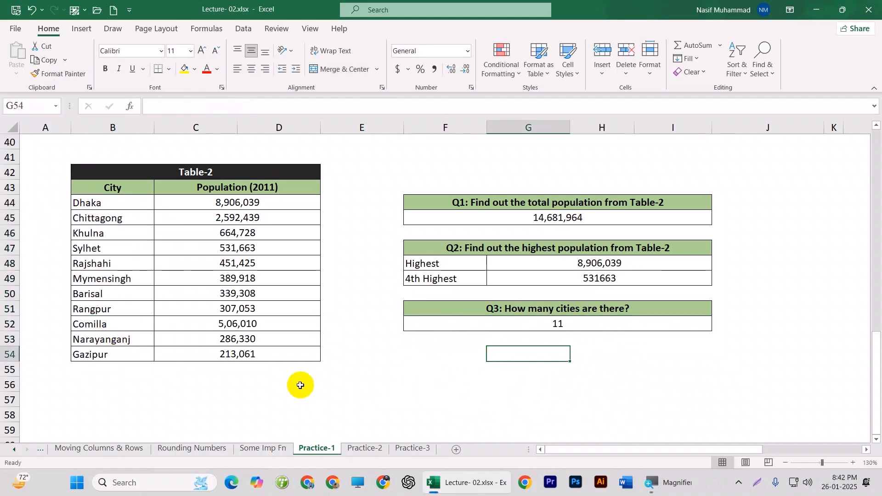
# Open the Practice-2 sheet and examine the student marks table and its empty Total, Average, Maximum and Minimum columns
pyautogui.click(365, 446)
pyautogui.scroll(-3, 372, 365)
pyautogui.scroll(3, 371, 365)
pyautogui.moveTo(113, 208); pyautogui.dragTo(112, 406)
pyautogui.click(191, 309)
pyautogui.moveTo(183, 213); pyautogui.dragTo(501, 429)
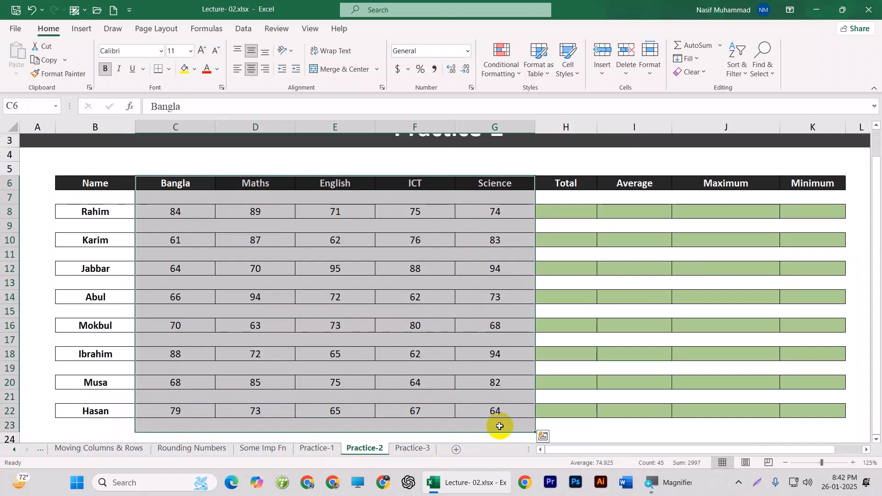
pyautogui.click(613, 284)
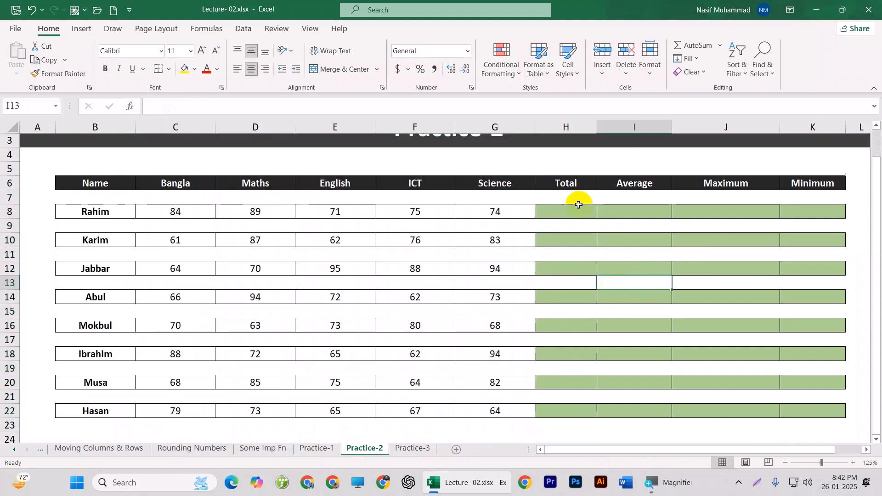
pyautogui.click(580, 208)
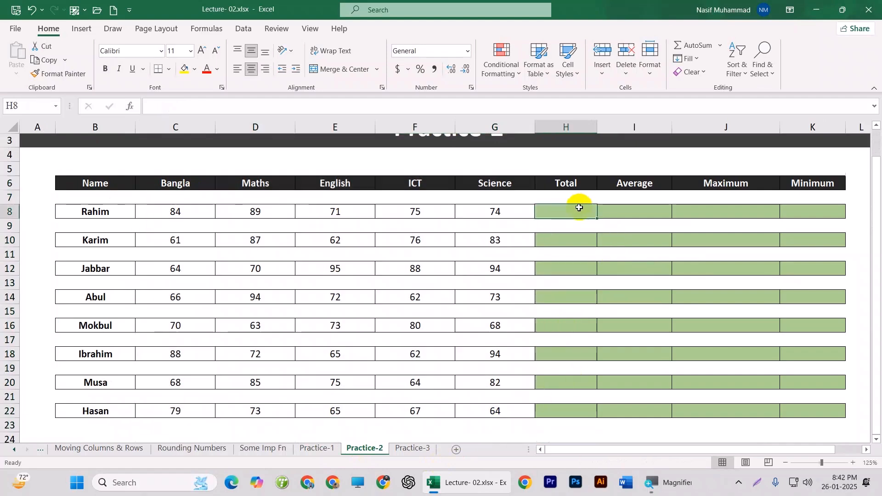
pyautogui.click(650, 215)
pyautogui.click(748, 213)
pyautogui.click(819, 208)
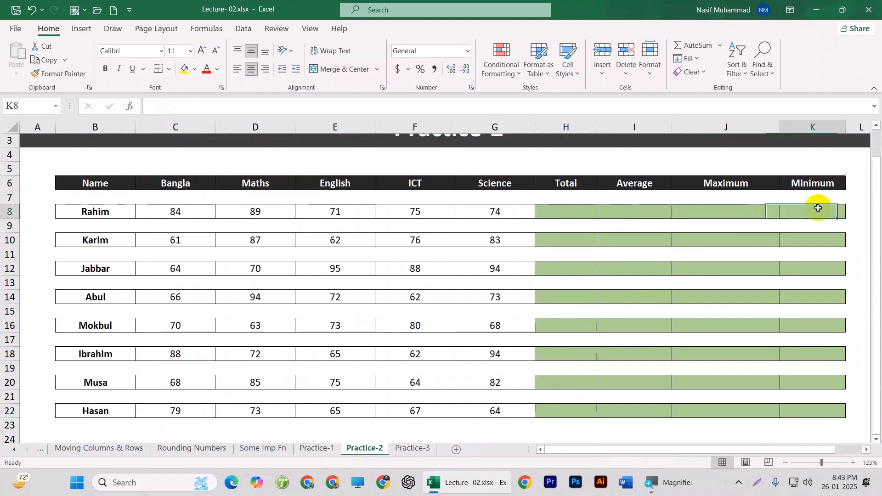
# Calculate the first student's total marks in H8 with =SUM(C8:G8)
pyautogui.click(574, 212)
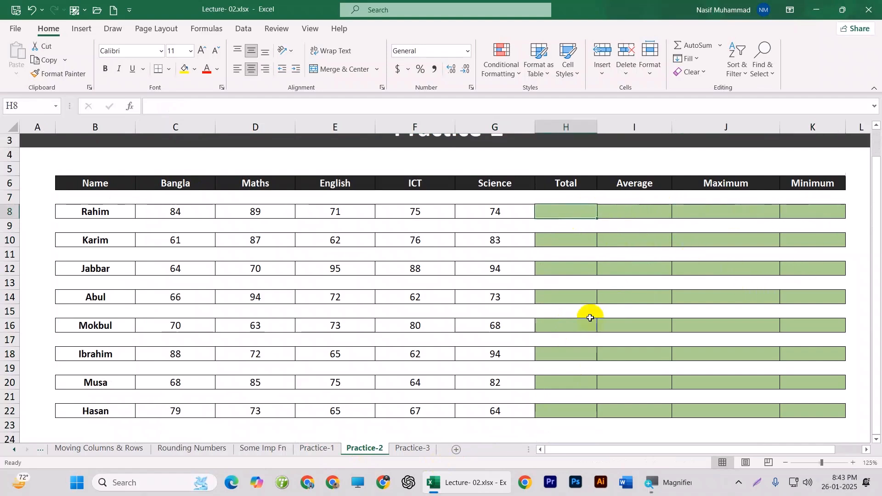
pyautogui.write('=')
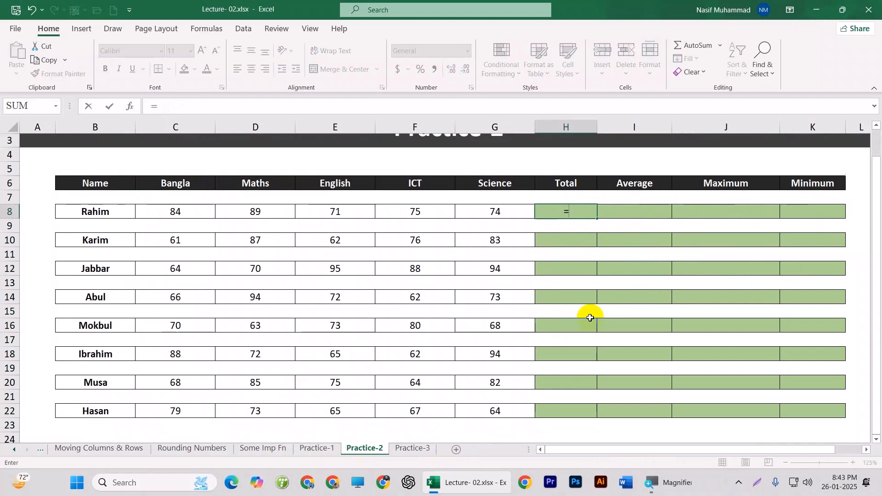
pyautogui.write('sum')
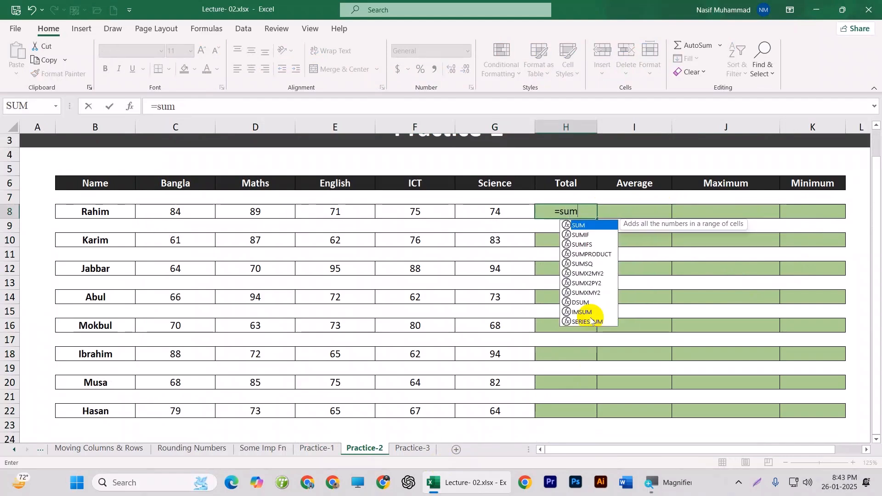
pyautogui.press('Tab')
pyautogui.moveTo(182, 211); pyautogui.dragTo(501, 212)
pyautogui.press('Return')
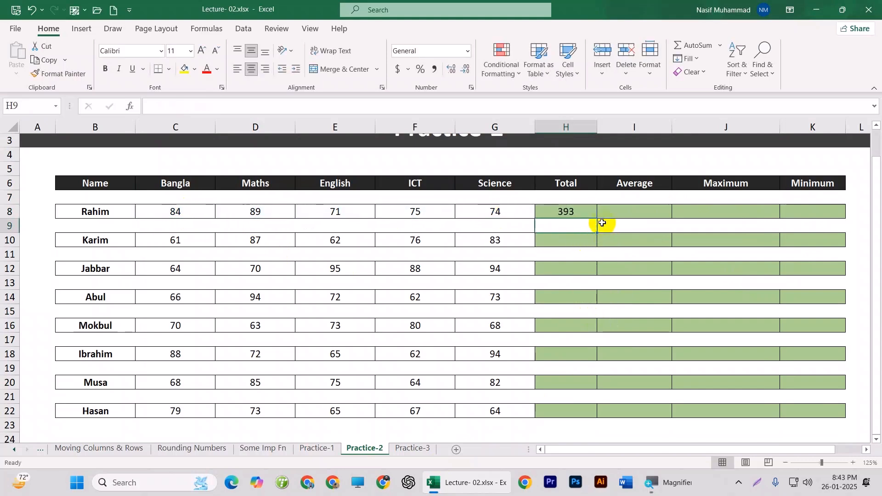
pyautogui.click(568, 213)
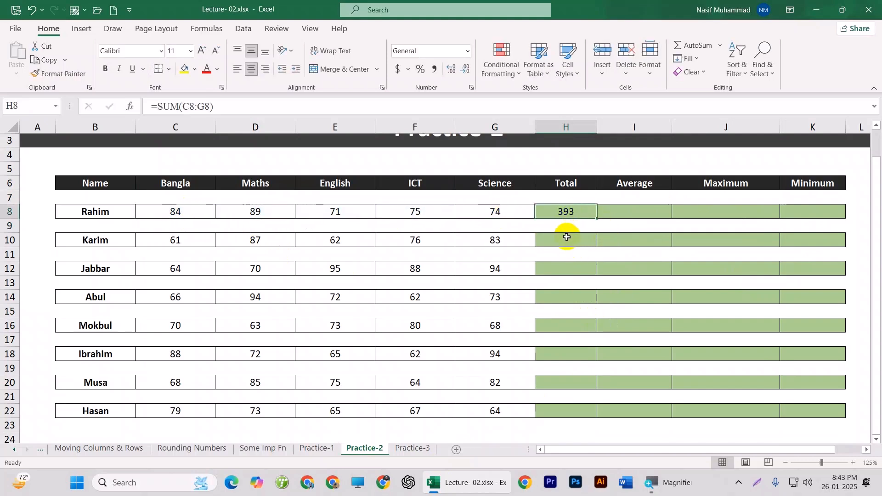
pyautogui.moveTo(569, 212); pyautogui.dragTo(579, 408)
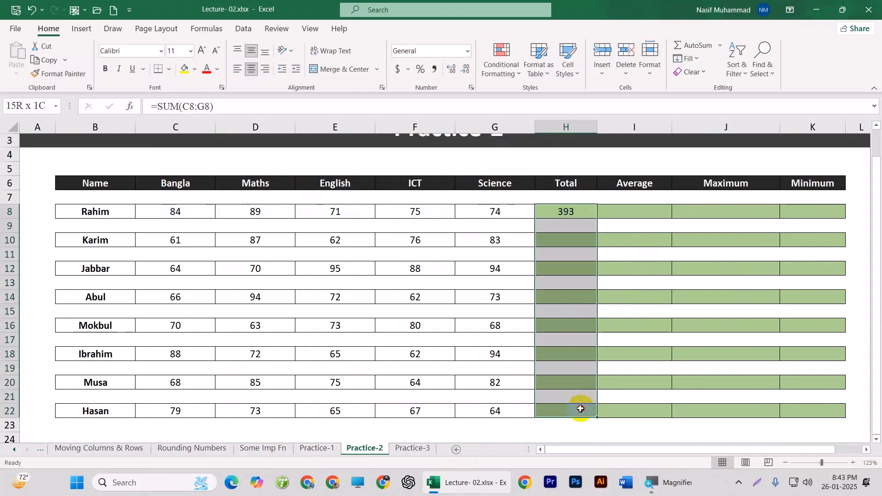
pyautogui.click(633, 207)
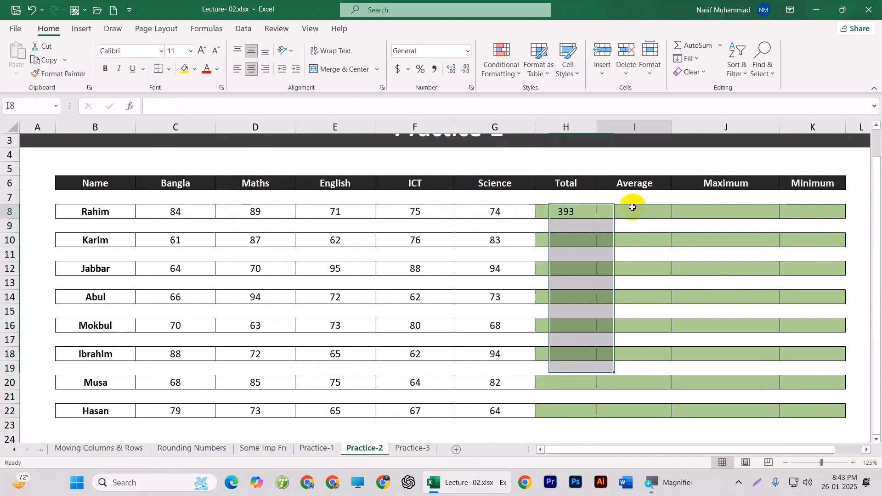
pyautogui.click(572, 211)
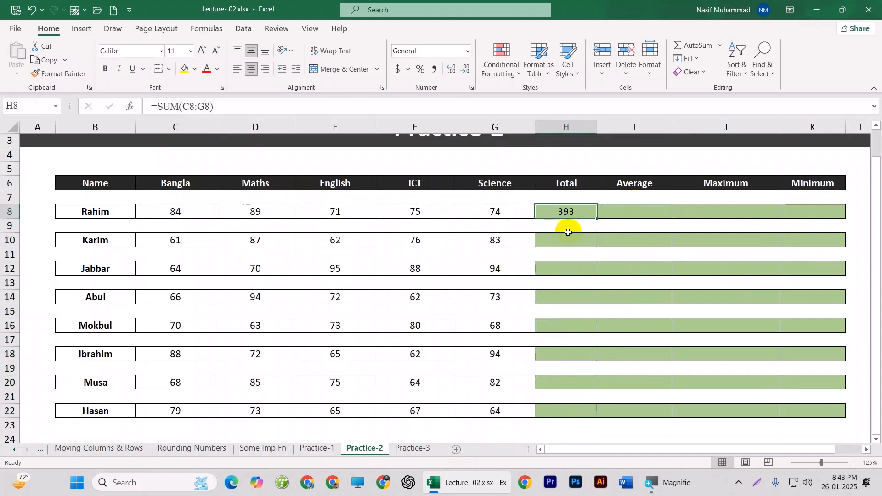
# Try to calculate the first student's average marks in I8 with =AVEDEV(C8:G8)
pyautogui.click(646, 218)
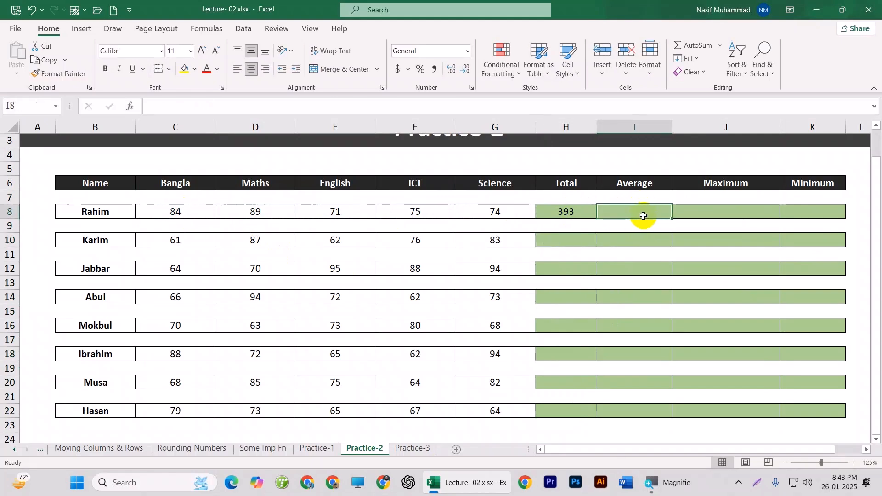
pyautogui.write('=')
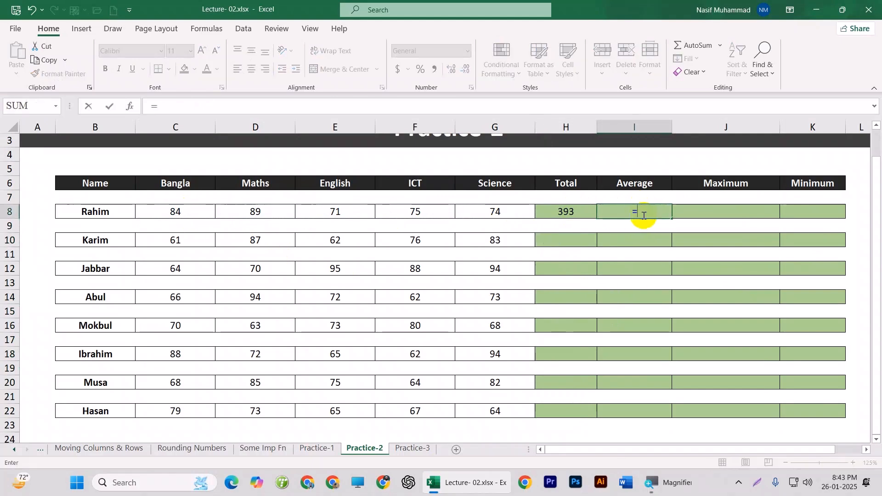
pyautogui.write('ave')
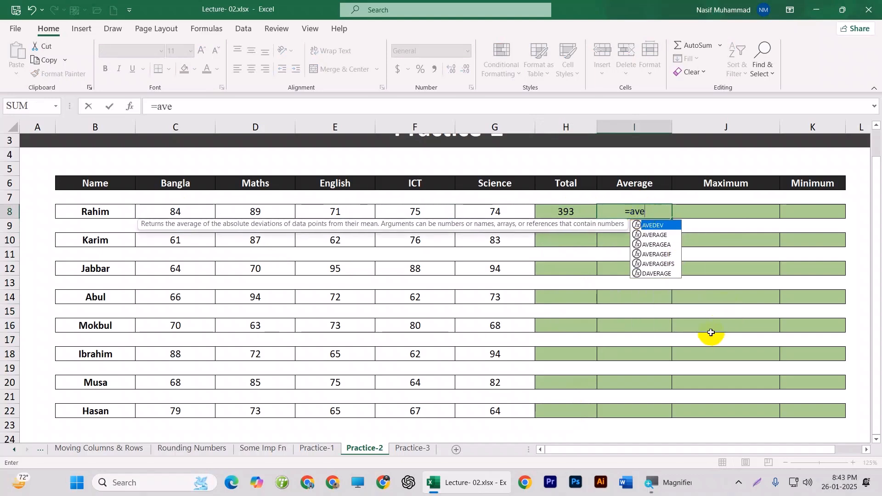
pyautogui.press('Tab')
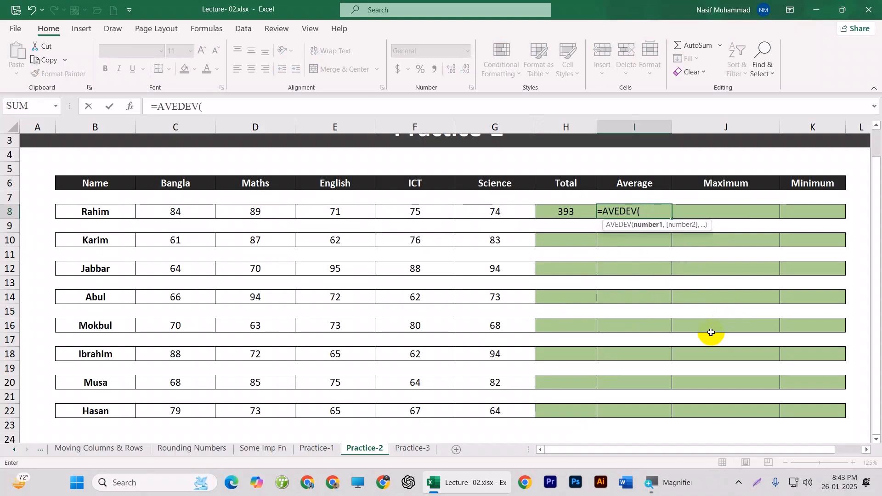
pyautogui.moveTo(203, 217); pyautogui.dragTo(498, 216)
pyautogui.press('Return')
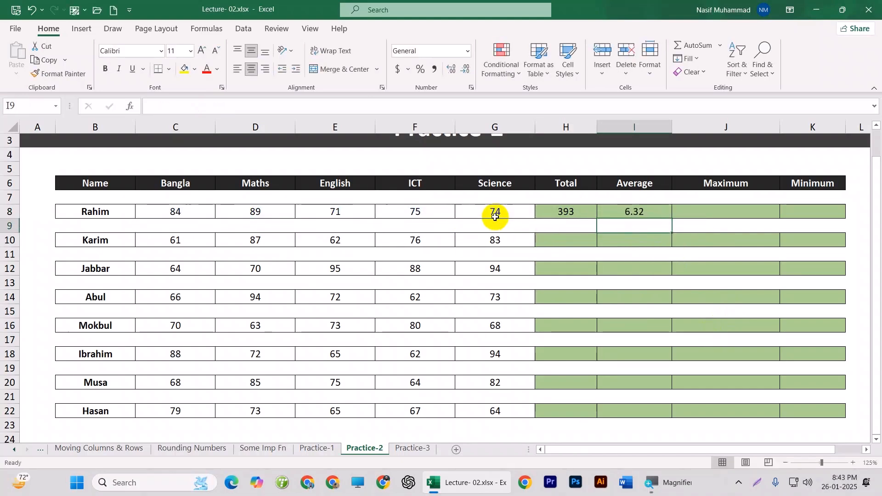
# Replace the formula in I8 with =AVERAGE(C8:G8) to get the first student's average marks
pyautogui.click(654, 212)
pyautogui.doubleClick(655, 212)
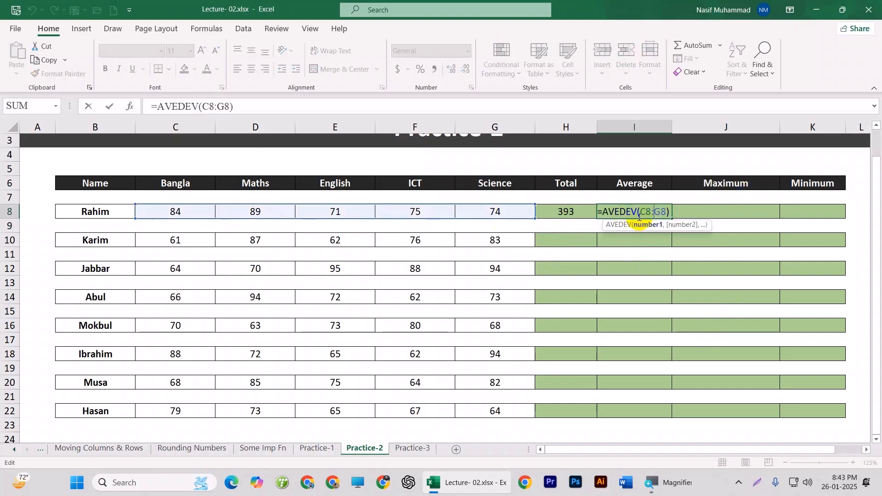
pyautogui.moveTo(605, 211); pyautogui.dragTo(676, 212)
pyautogui.write('ave')
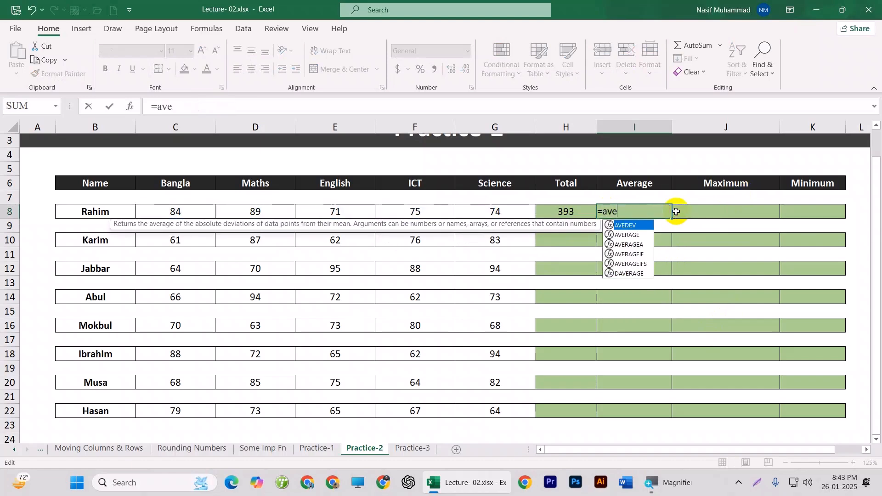
pyautogui.press('Down')
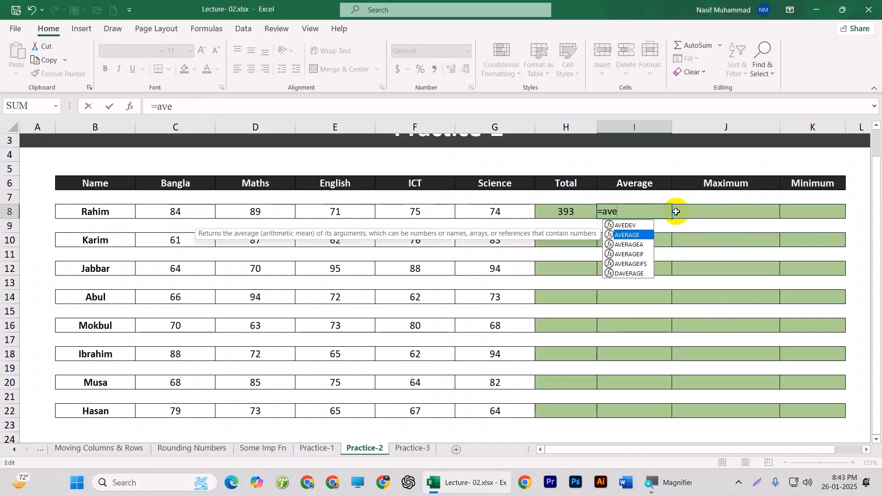
pyautogui.doubleClick(633, 237)
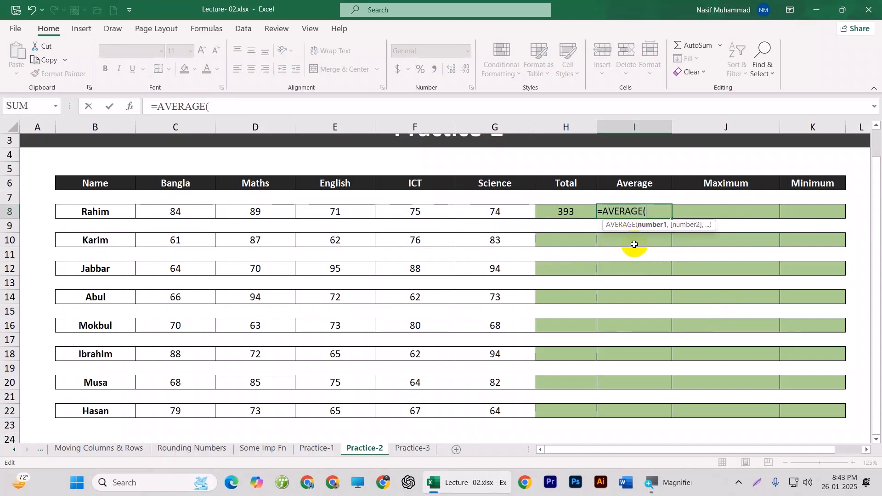
pyautogui.moveTo(169, 212); pyautogui.dragTo(480, 215)
pyautogui.press('Return')
# Calculate the first student's maximum marks in J8 with =MAX(C8:G8)
pyautogui.click(732, 211)
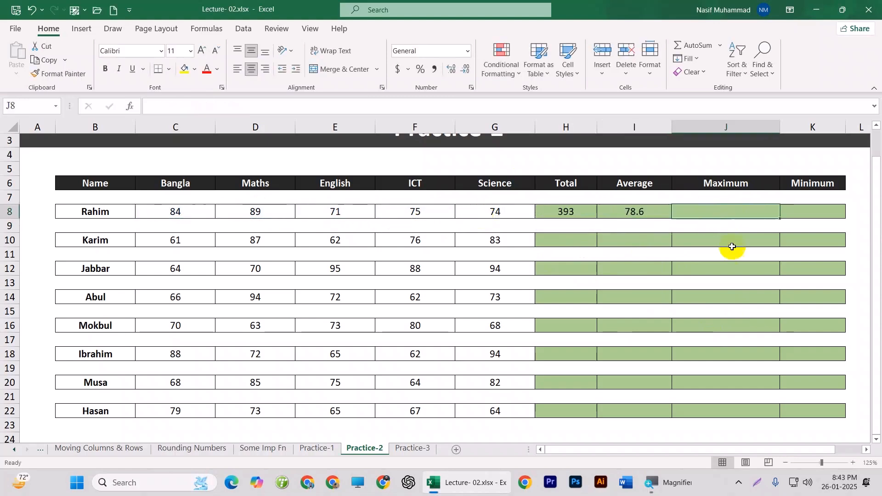
pyautogui.write('=max')
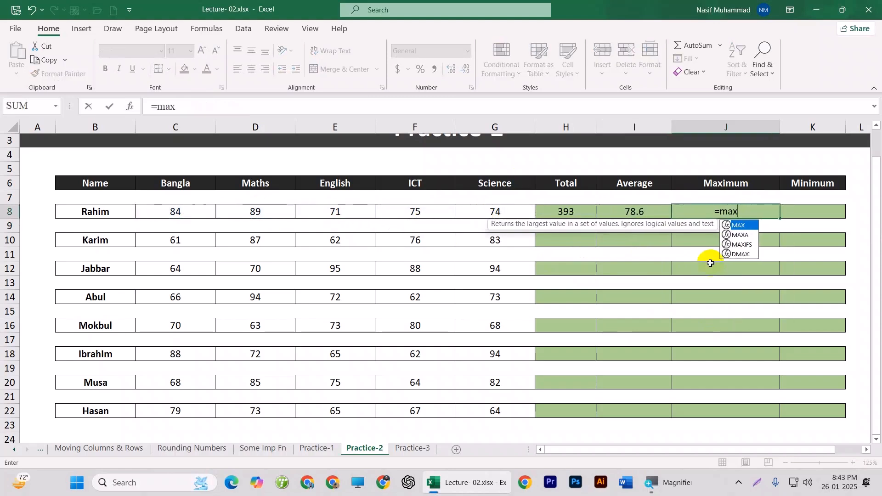
pyautogui.press('Tab')
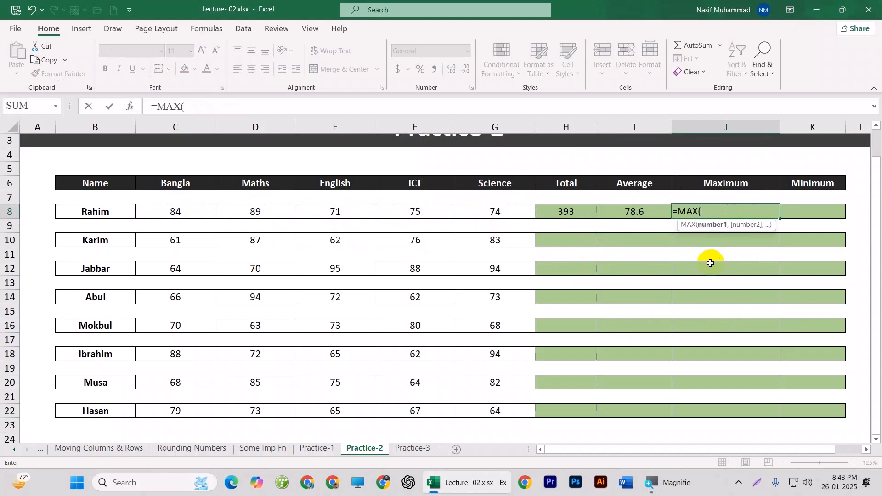
pyautogui.moveTo(174, 213); pyautogui.dragTo(477, 214)
pyautogui.press('Return')
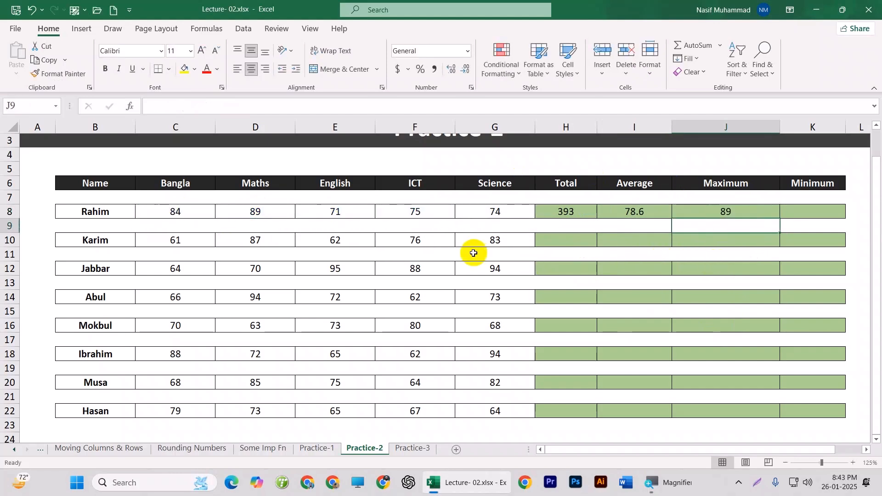
# Calculate the first student's minimum marks in K8 with =MIN(C8:G8)
pyautogui.click(830, 213)
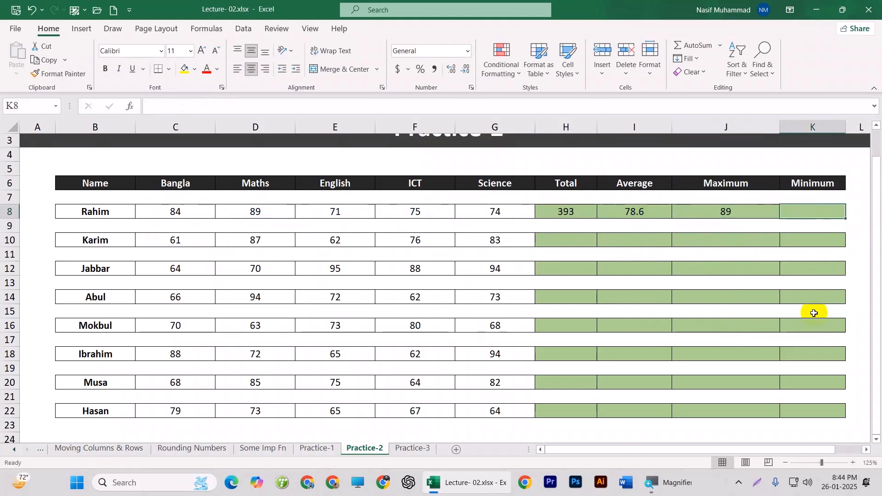
pyautogui.write('=min')
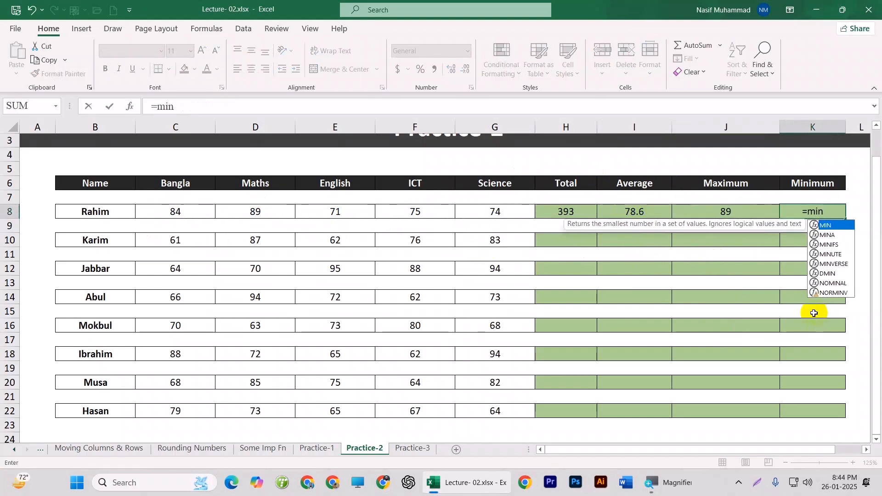
pyautogui.press('Tab')
pyautogui.moveTo(171, 208); pyautogui.dragTo(496, 212)
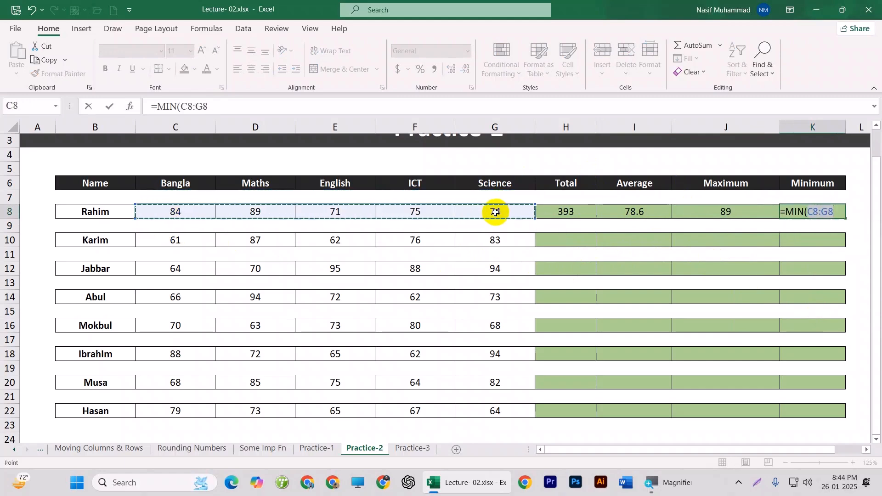
pyautogui.press('Return')
pyautogui.click(721, 253)
pyautogui.scroll(-1, 650, 320)
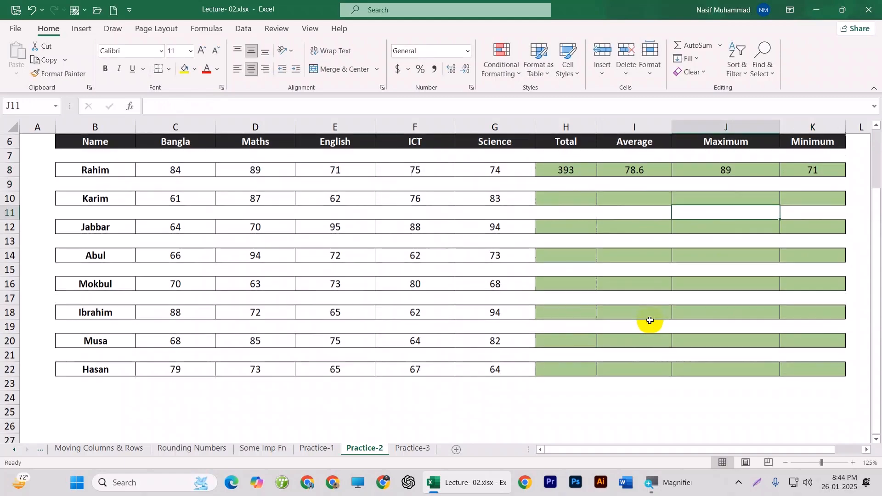
pyautogui.click(675, 425)
# Try to fill the formulas from H8:K8 alone down to row 22, and undo the fill
pyautogui.click(575, 168)
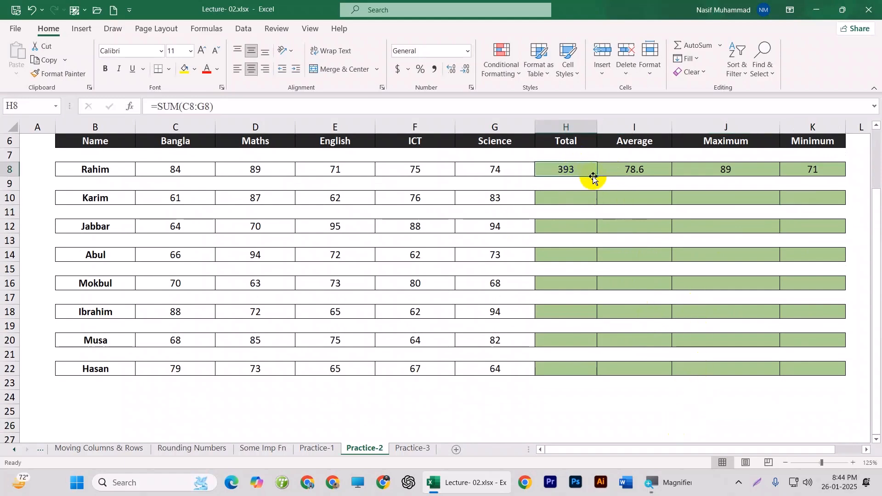
pyautogui.click(698, 256)
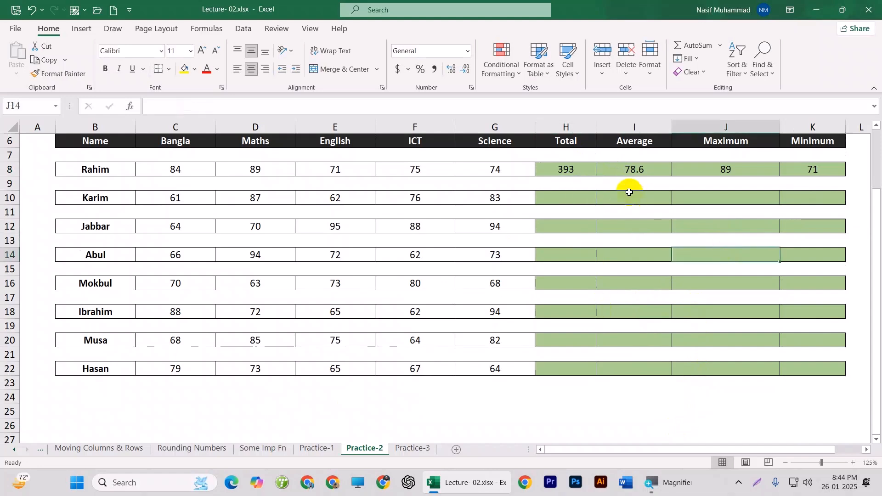
pyautogui.moveTo(566, 169); pyautogui.dragTo(837, 369)
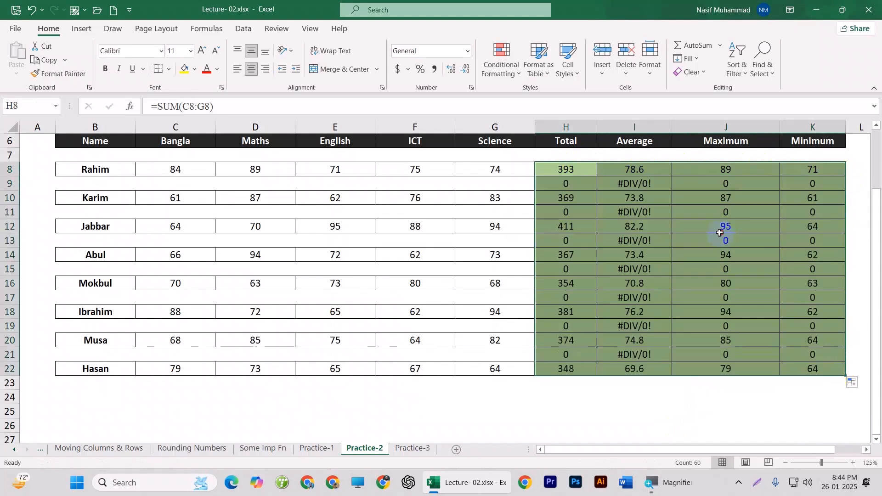
pyautogui.click(720, 230)
pyautogui.moveTo(566, 184); pyautogui.dragTo(791, 183)
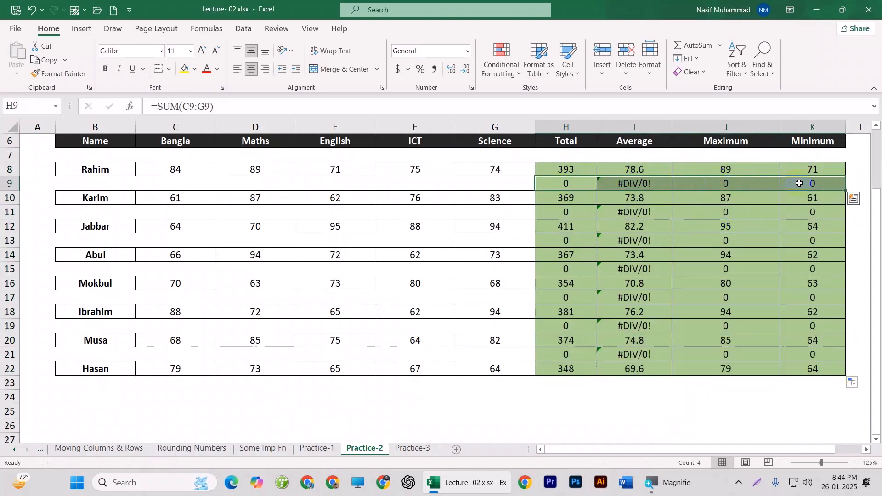
pyautogui.click(711, 258)
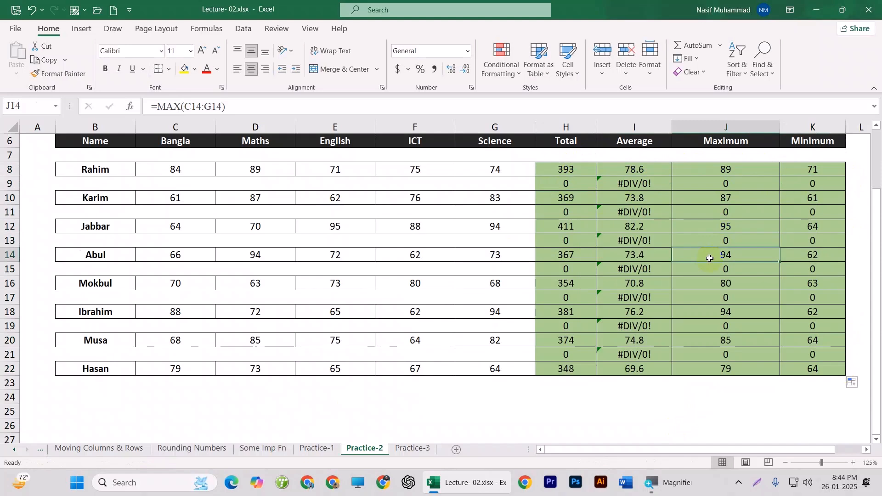
pyautogui.hotkey('ctrl', 'z')
pyautogui.click(643, 230)
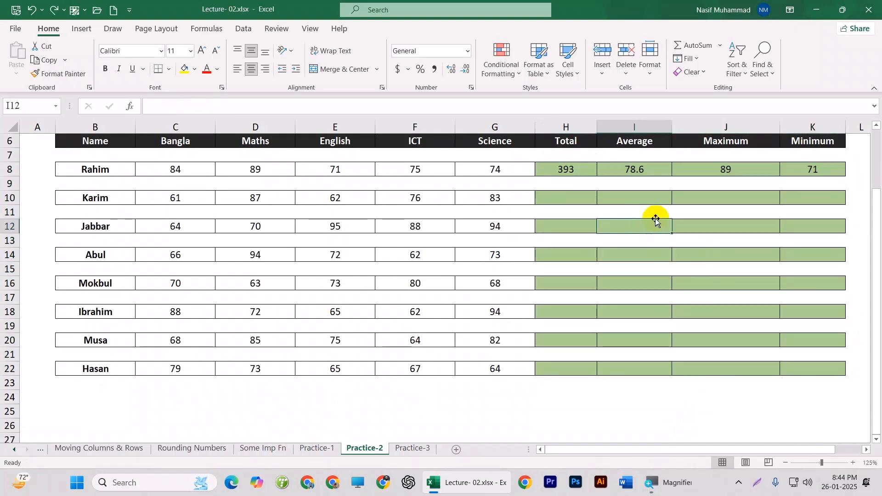
# Fill the formulas down to row 22 for all students, using H8:K9 with its blank spacer row as the pattern
pyautogui.moveTo(566, 168); pyautogui.dragTo(801, 180)
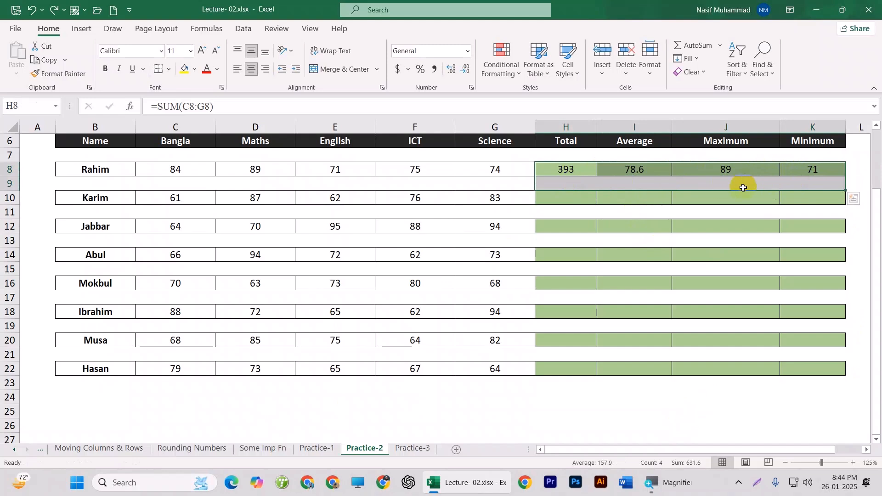
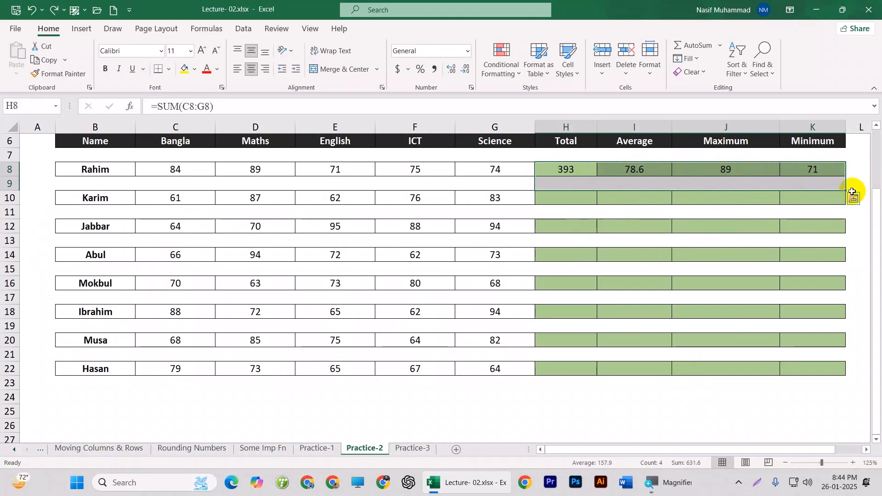
pyautogui.moveTo(846, 189); pyautogui.dragTo(839, 373)
pyautogui.click(723, 423)
# Check the spacer row 9 and the filled formulas in the Total and Maximum columns of the marks table
pyautogui.moveTo(576, 182); pyautogui.dragTo(787, 184)
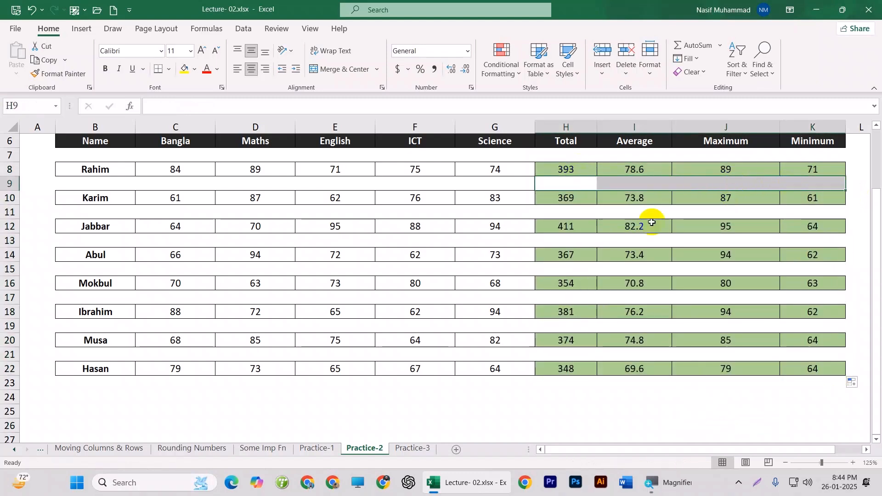
pyautogui.click(585, 195)
pyautogui.click(699, 199)
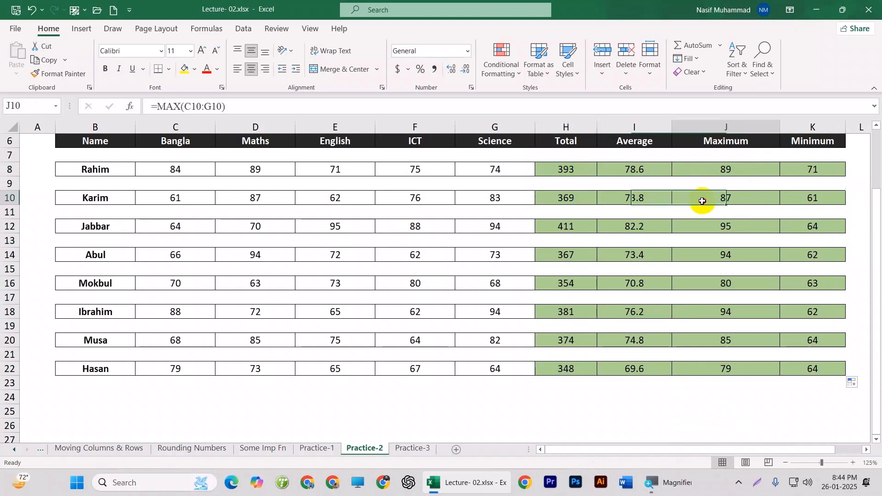
pyautogui.doubleClick(576, 202)
pyautogui.press('Escape')
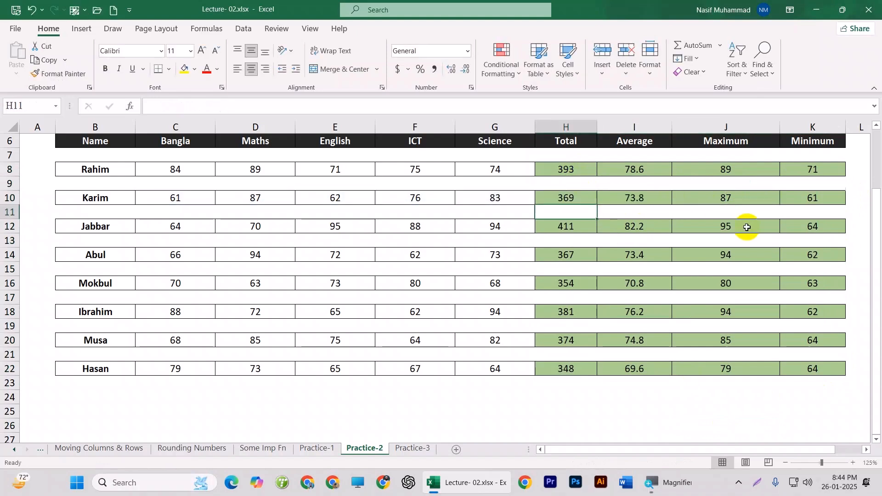
pyautogui.click(740, 226)
pyautogui.doubleClick(742, 225)
pyautogui.press('Return')
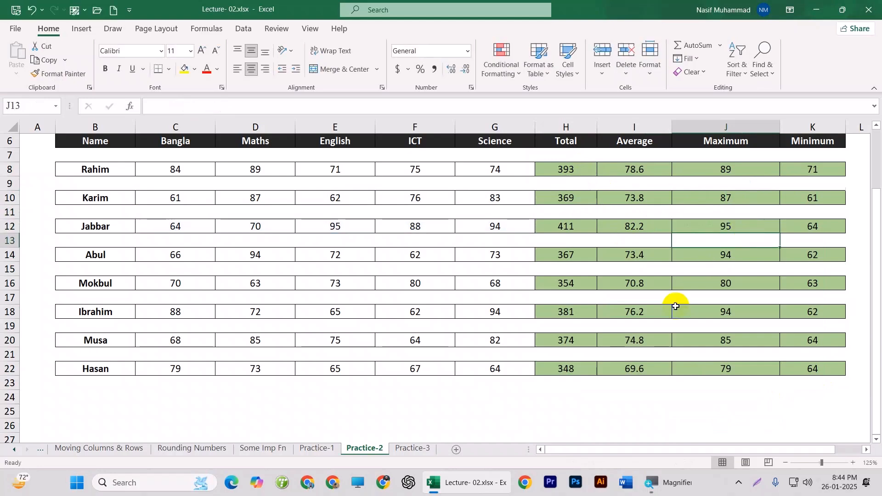
pyautogui.scroll(-2, 634, 371)
pyautogui.scroll(-4, 632, 370)
pyautogui.scroll(8, 630, 363)
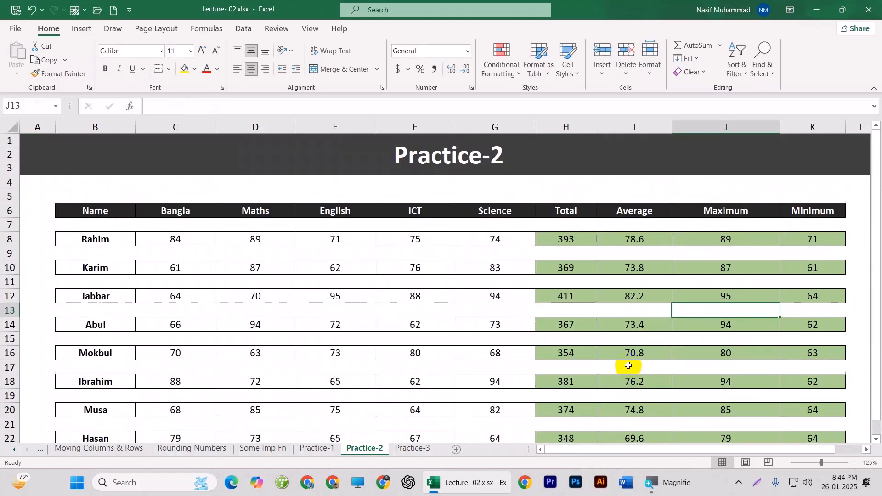
# Open the Practice-3 sheet and examine the order data from its headers down to the last row
pyautogui.click(411, 453)
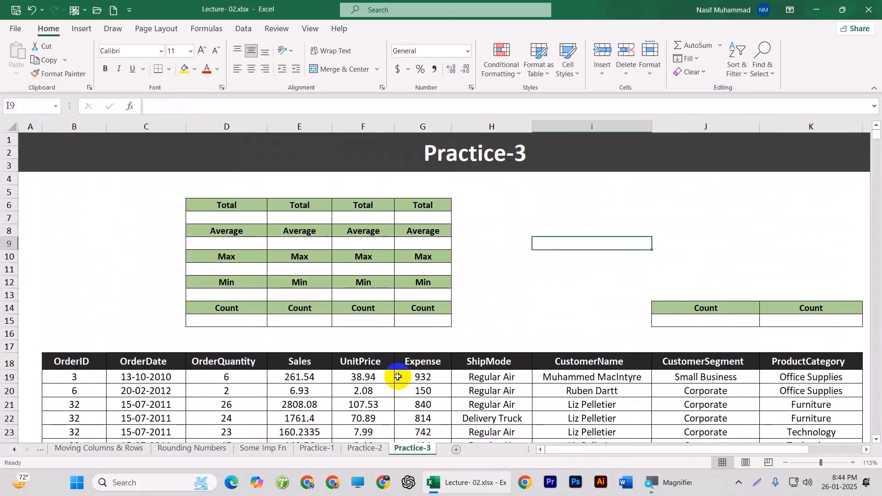
pyautogui.scroll(-3, 416, 322)
pyautogui.scroll(-10, 416, 319)
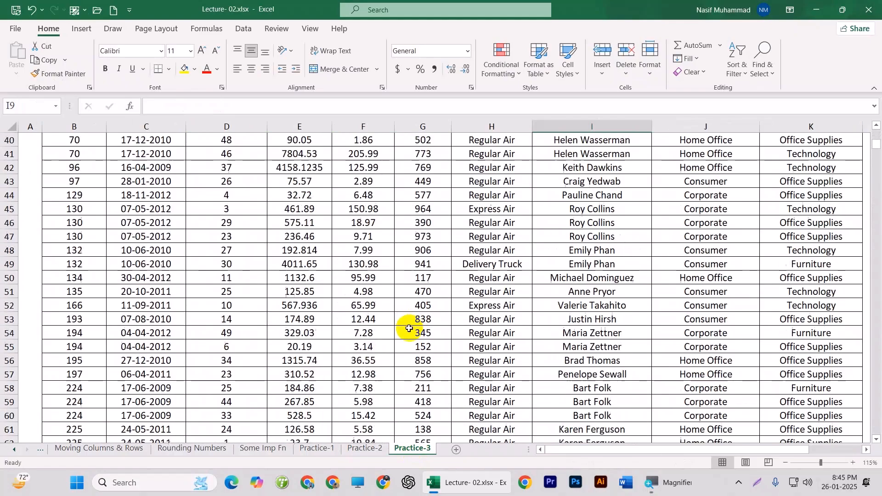
pyautogui.moveTo(878, 148); pyautogui.dragTo(872, 387)
pyautogui.moveTo(876, 420); pyautogui.dragTo(872, 432)
pyautogui.scroll(1, 423, 395)
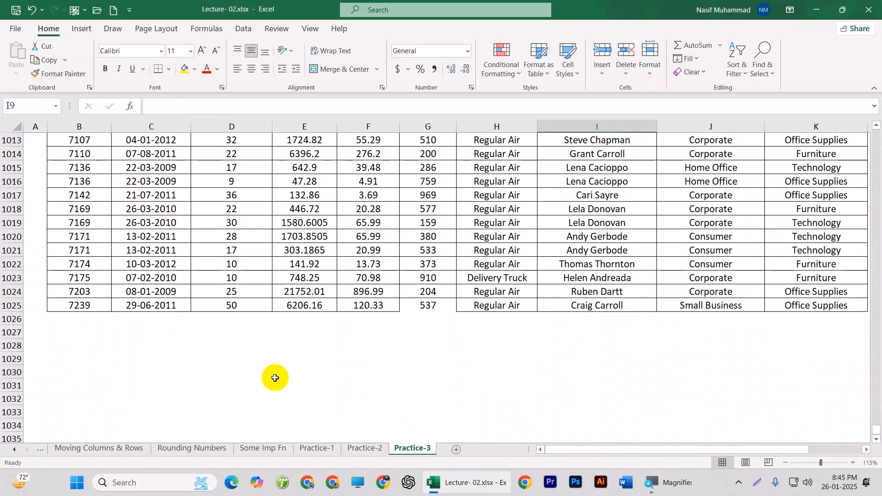
pyautogui.moveTo(876, 432); pyautogui.dragTo(869, 123)
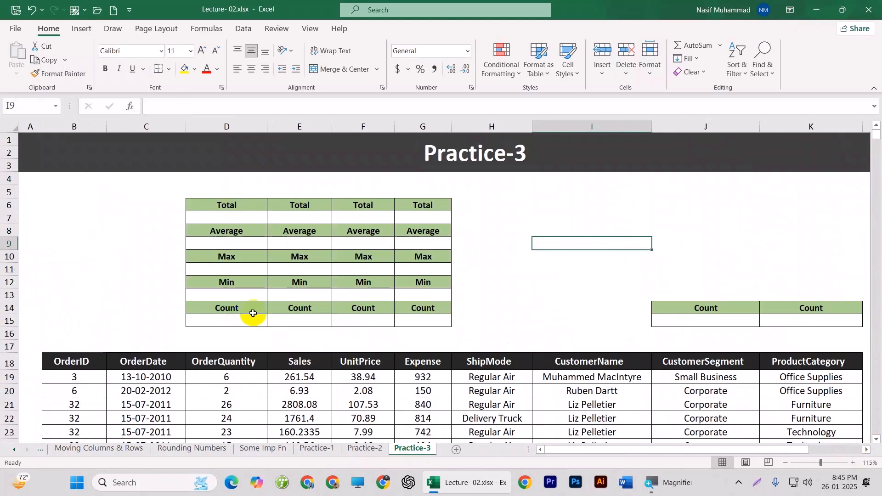
# Compare the empty summary blocks in columns D and E with the OrderQuantity and Sales data beneath them
pyautogui.moveTo(234, 204); pyautogui.dragTo(232, 316)
pyautogui.click(248, 363)
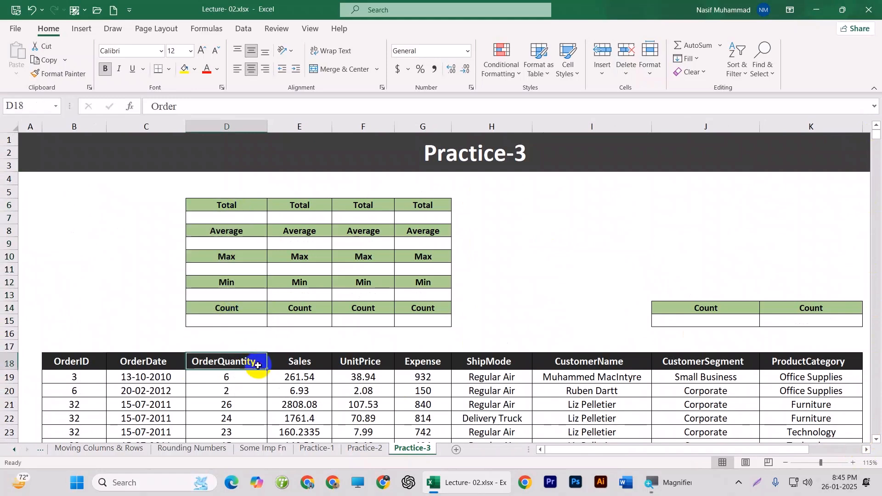
pyautogui.scroll(-3, 251, 368)
pyautogui.moveTo(229, 260); pyautogui.dragTo(225, 388)
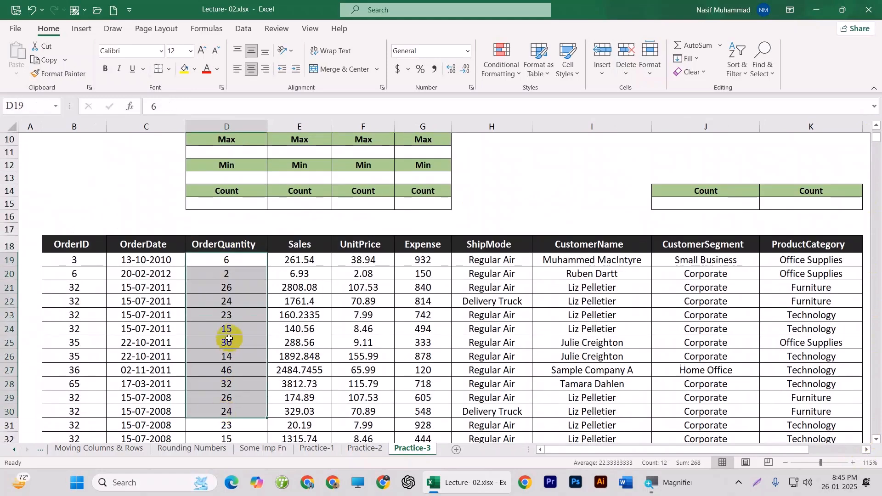
pyautogui.scroll(3, 233, 341)
pyautogui.moveTo(299, 205); pyautogui.dragTo(300, 294)
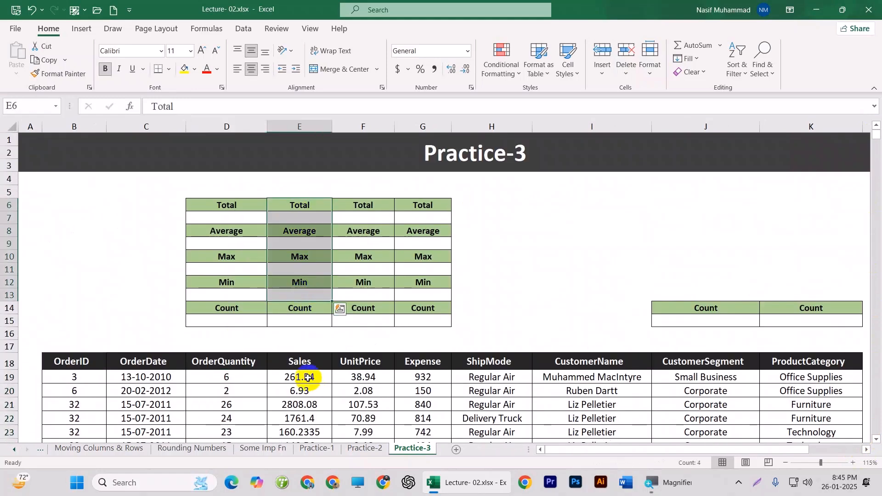
pyautogui.moveTo(308, 376); pyautogui.dragTo(305, 434)
# Calculate the total order quantity in D7 with SUM over the OrderQuantity data from D19 to the last row
pyautogui.click(229, 218)
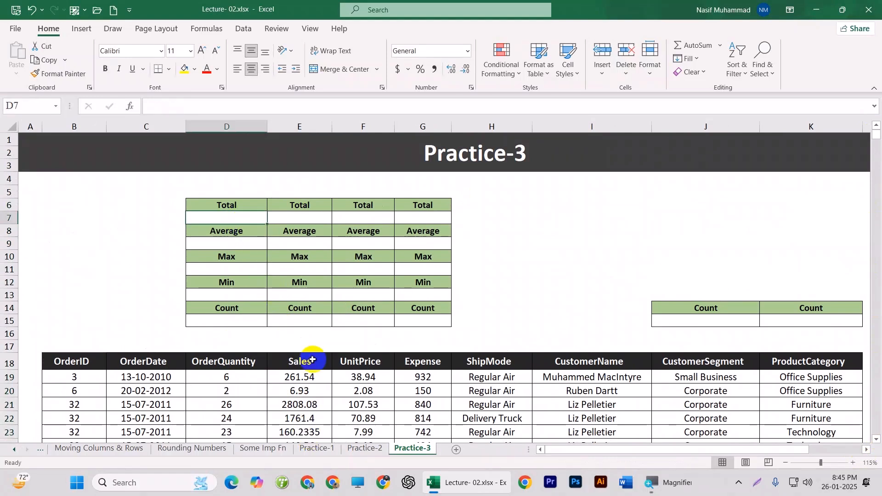
pyautogui.write('=sum')
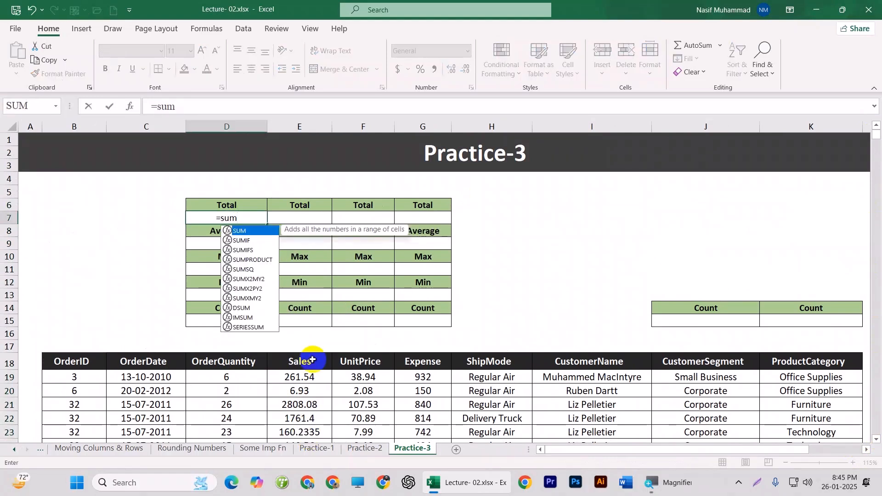
pyautogui.press('Tab')
pyautogui.scroll(-2, 329, 360)
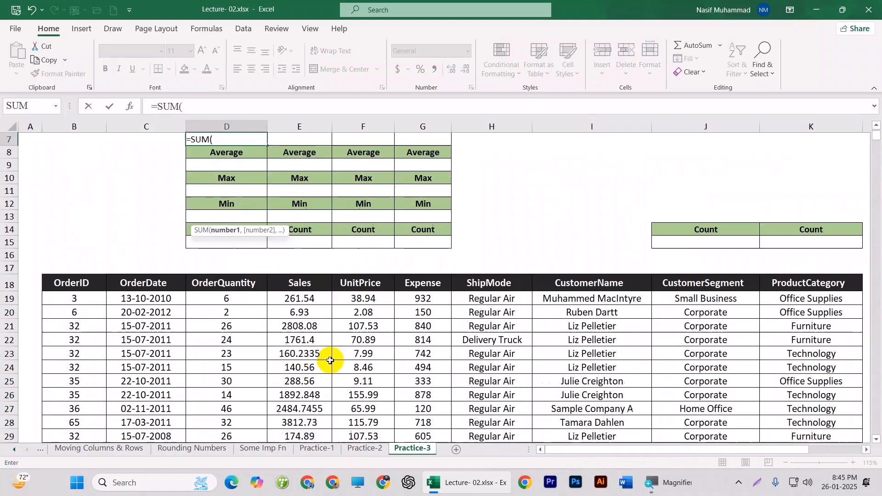
pyautogui.moveTo(230, 299); pyautogui.dragTo(238, 425)
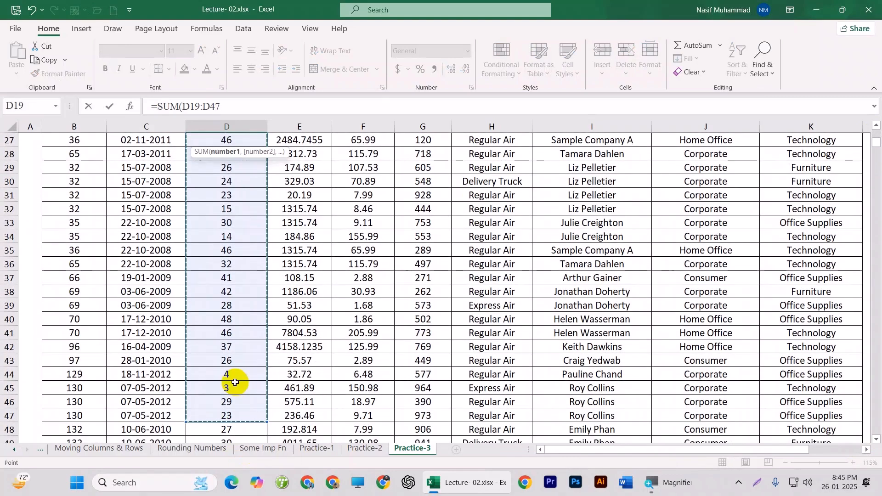
pyautogui.scroll(5, 235, 383)
pyautogui.click(230, 235)
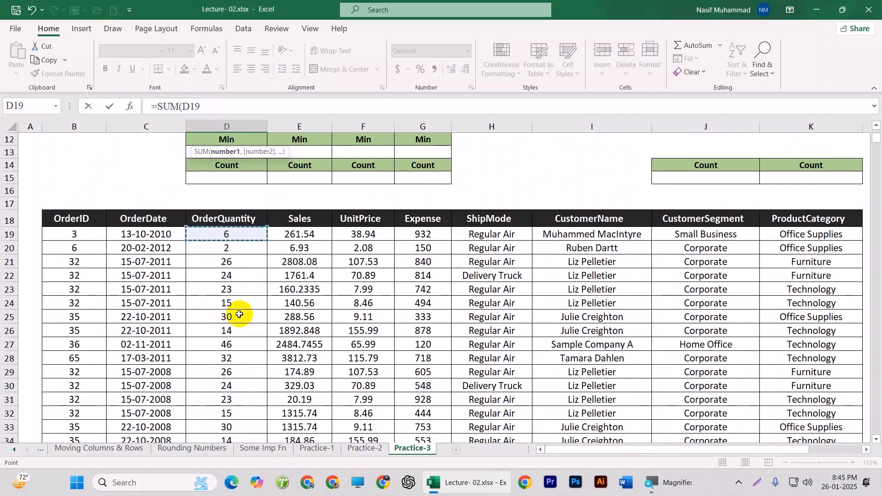
pyautogui.hotkey('ctrl', 'shift', 'Down')
pyautogui.press('Return')
# Calculate the average order quantity in D9 with AVERAGE over the OrderQuantity data from D19 to the last row
pyautogui.press('Return')
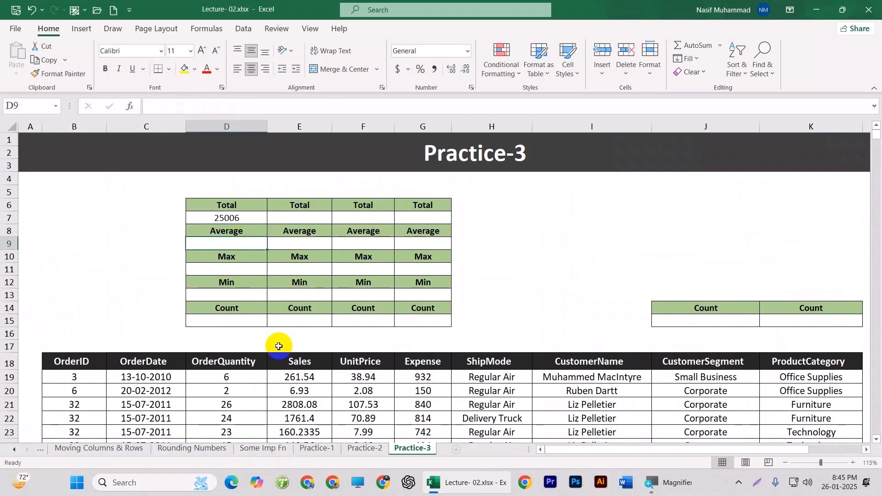
pyautogui.write('=avera')
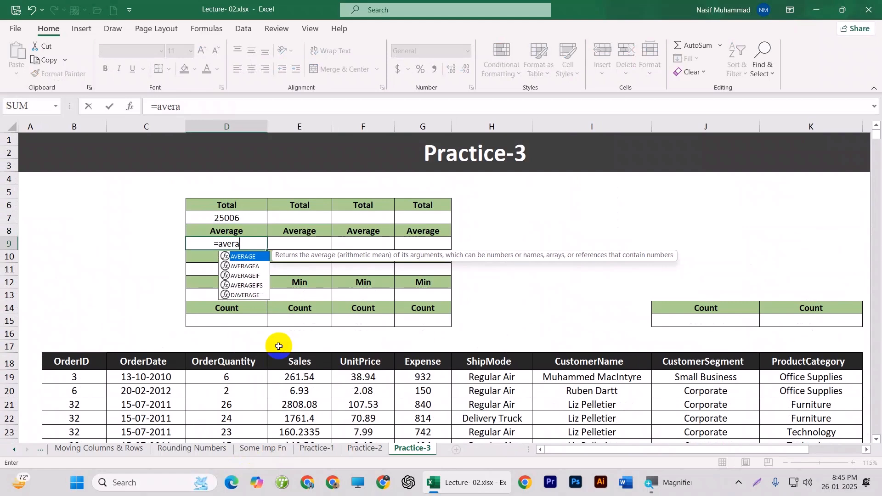
pyautogui.press('Tab')
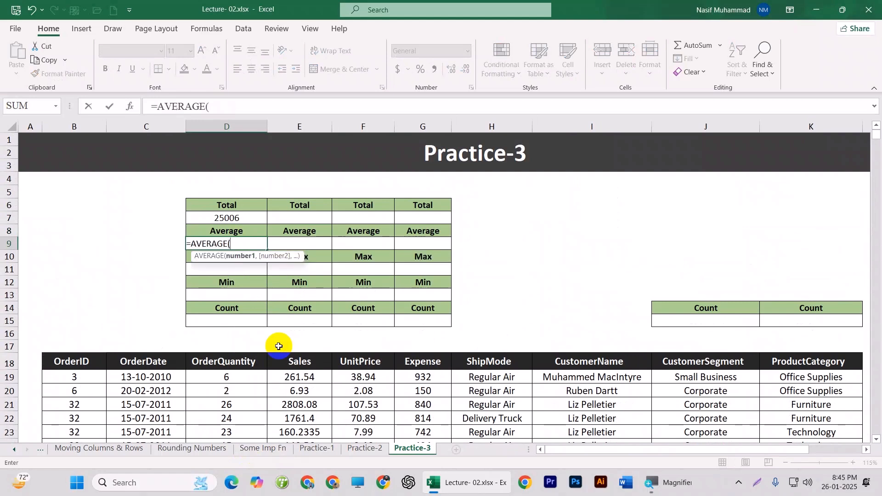
pyautogui.click(229, 378)
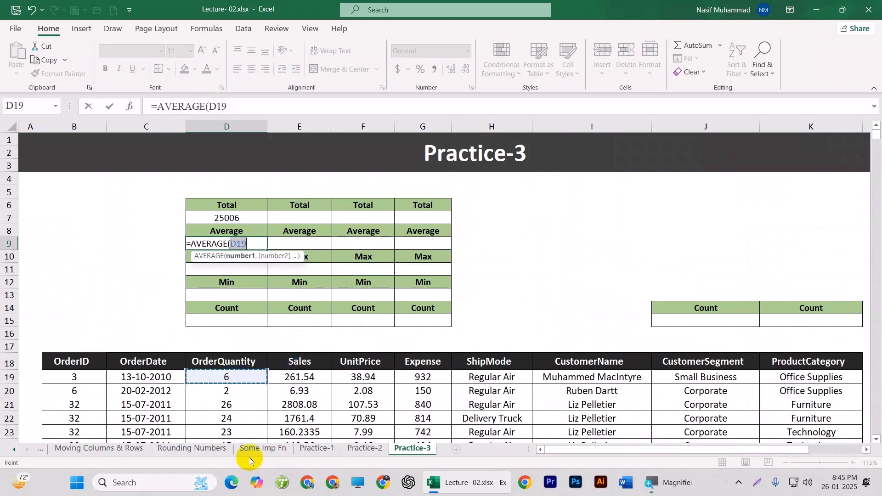
pyautogui.hotkey('ctrl', 'shift', 'Down')
pyautogui.press('Return')
pyautogui.scroll(3, 262, 451)
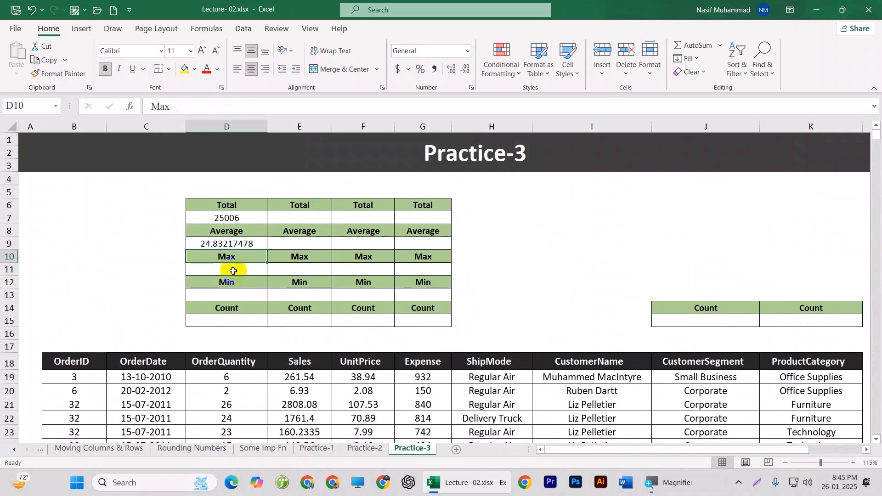
# Calculate the maximum order quantity in D11 with MAX over D19:D1025
pyautogui.press('Down')
pyautogui.write('=max')
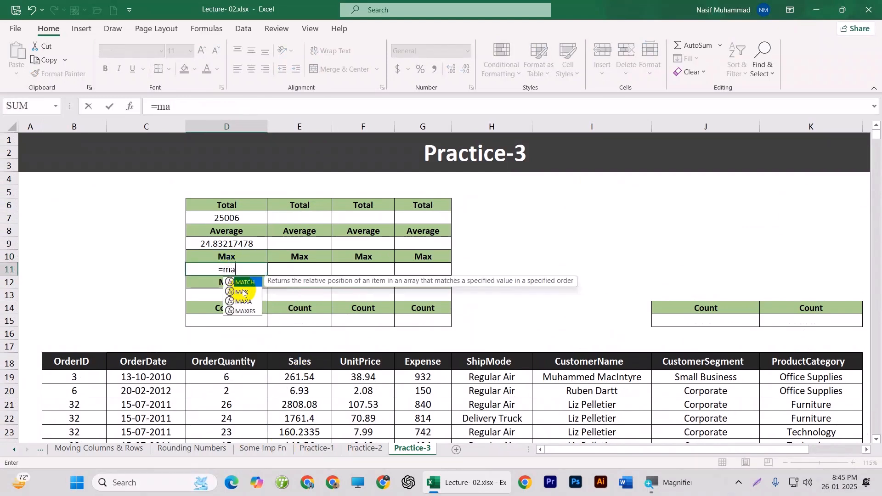
pyautogui.press('Tab')
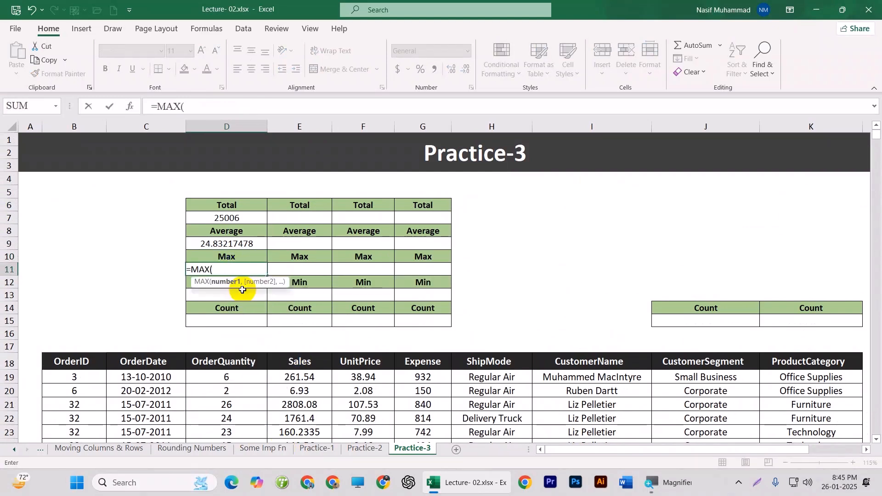
pyautogui.click(226, 376)
pyautogui.hotkey('ctrl', 'shift', 'Down')
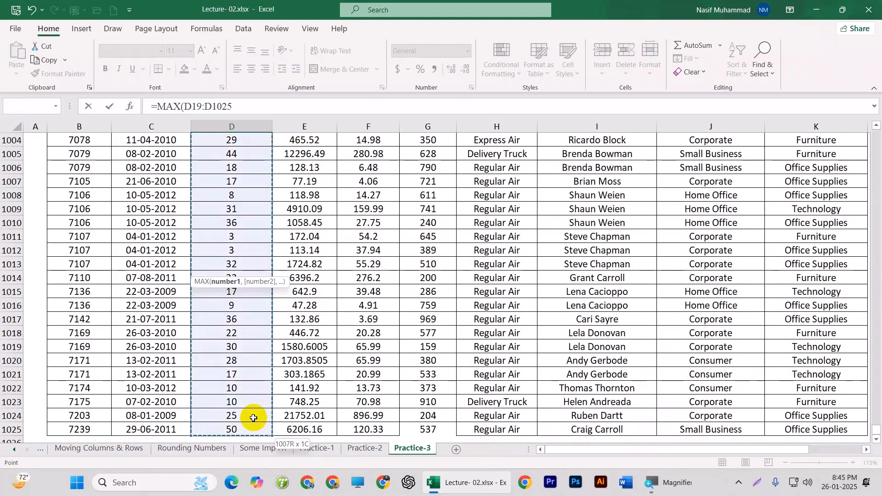
pyautogui.press('Return')
pyautogui.scroll(3, 256, 409)
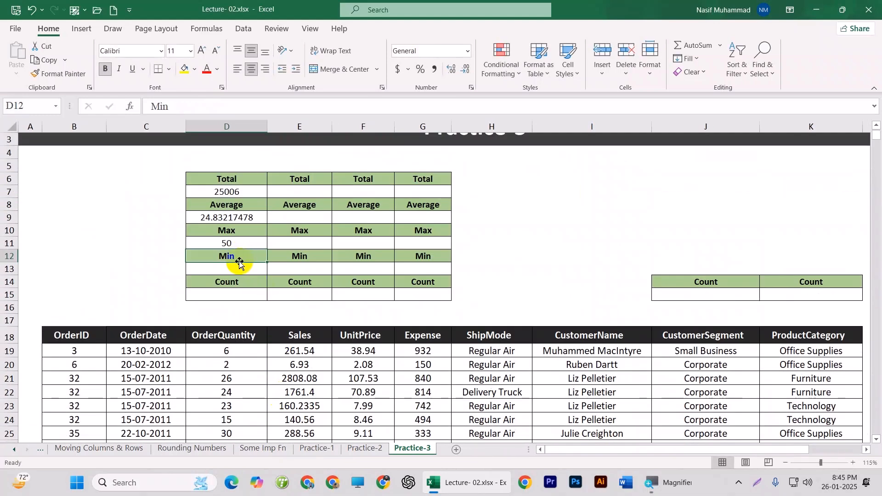
# Calculate the minimum order quantity in D13 with MIN over the OrderQuantity data from D19 to the last row
pyautogui.click(243, 270)
pyautogui.write('=')
pyautogui.write('minq')
pyautogui.press('BackSpace')
pyautogui.press('Tab')
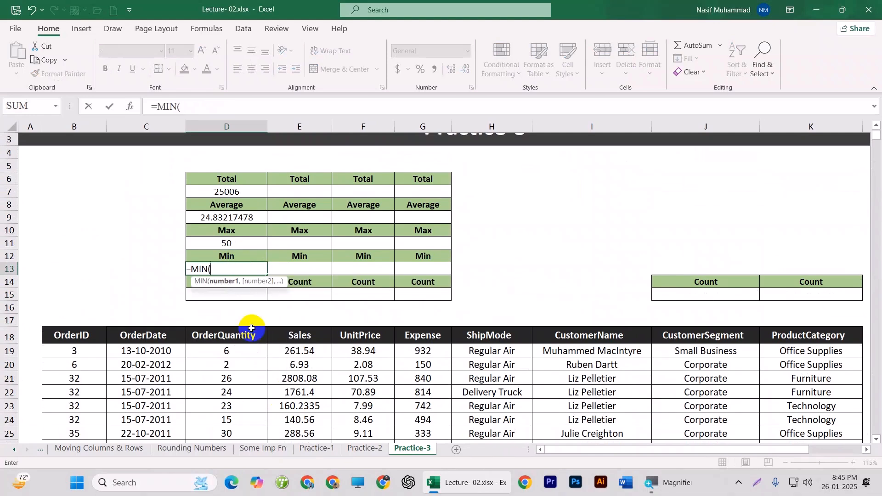
pyautogui.click(249, 352)
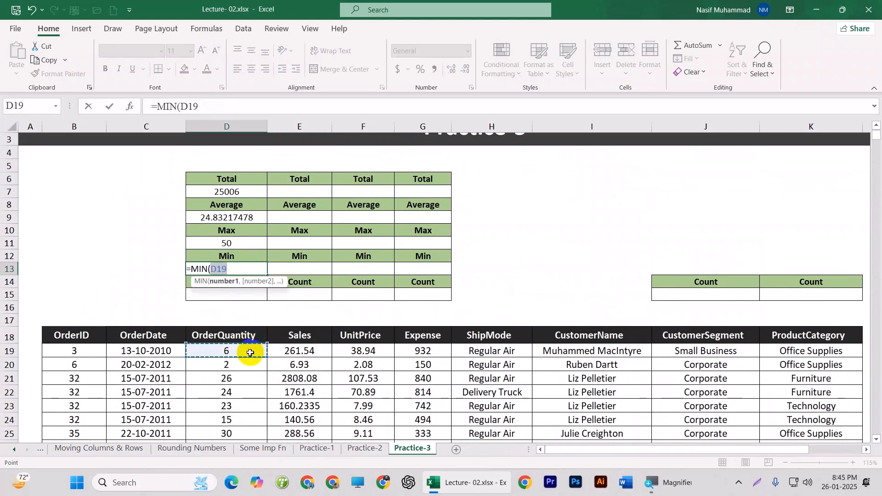
pyautogui.hotkey('ctrl', 'shift', 'Down')
pyautogui.press('Return')
pyautogui.scroll(2, 239, 340)
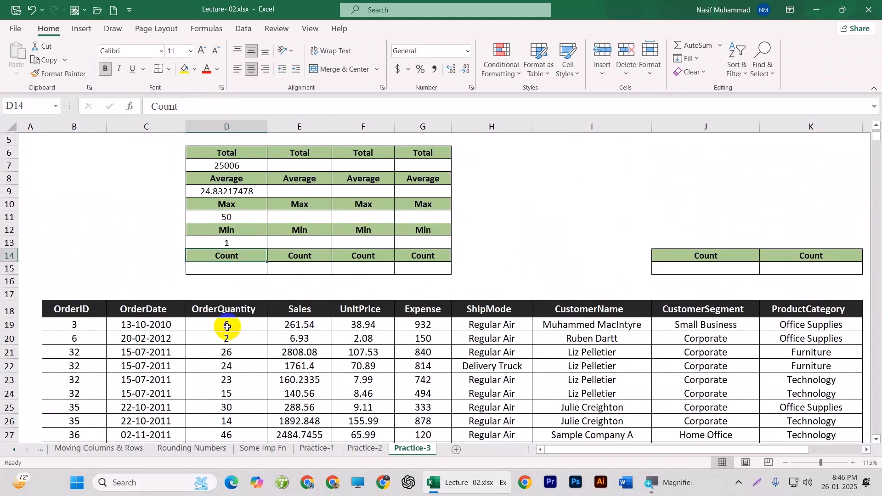
# Count the order quantities in D15 with COUNT over the OrderQuantity data from D19 to the last row
pyautogui.click(240, 270)
pyautogui.write('=')
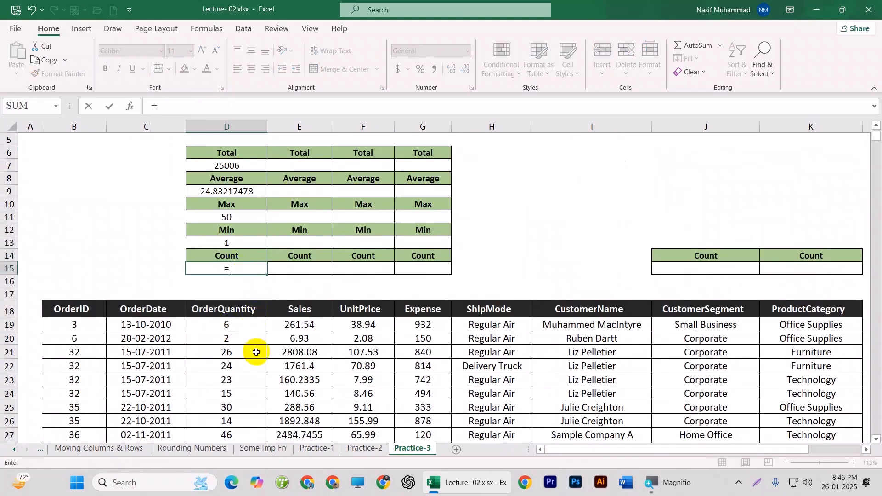
pyautogui.write('count')
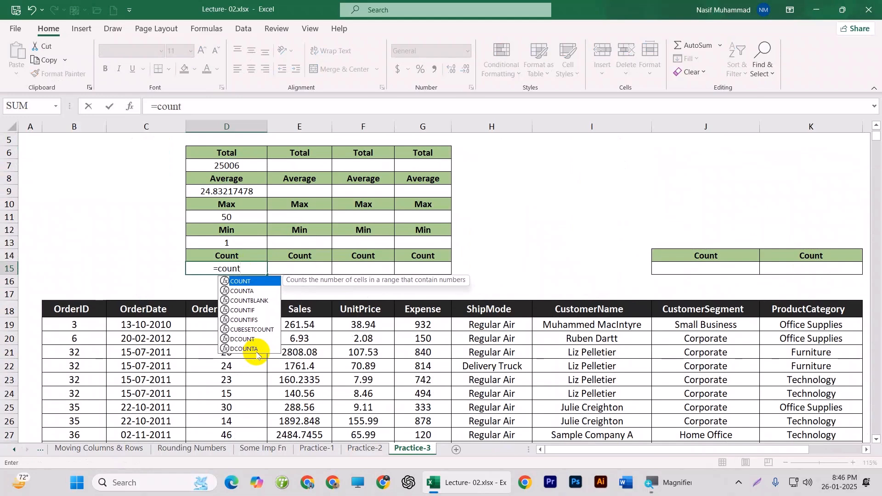
pyautogui.press('Tab')
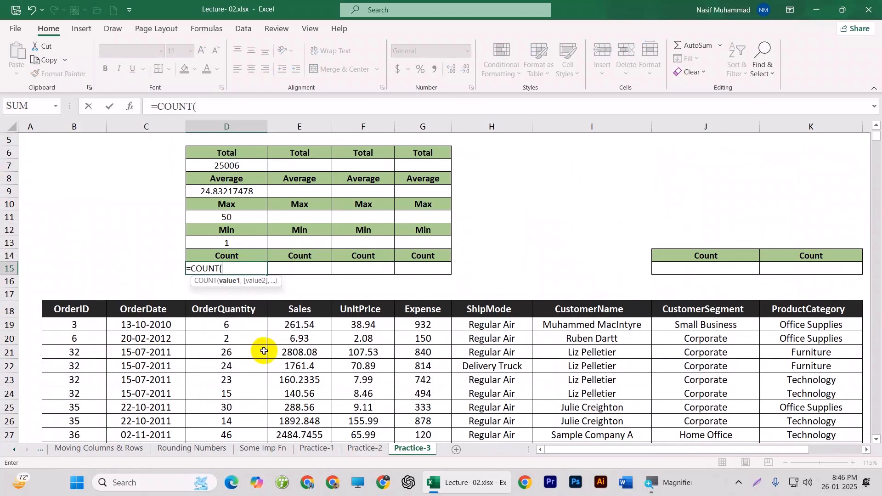
pyautogui.click(242, 325)
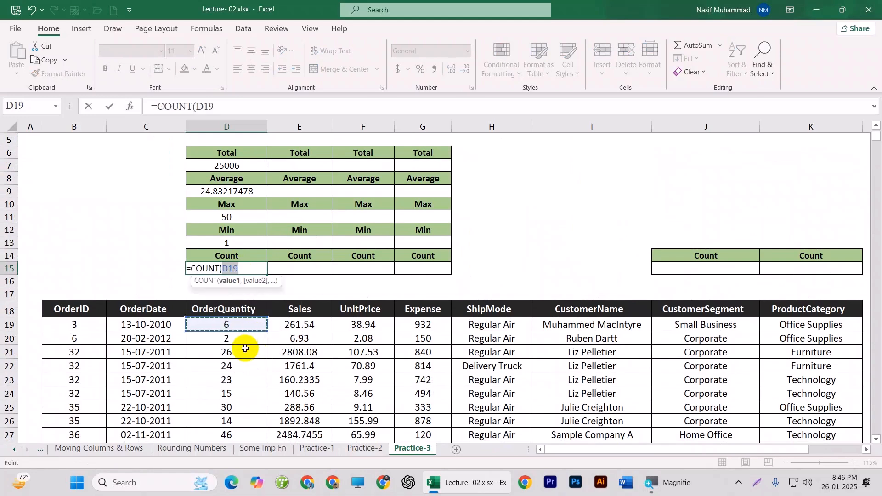
pyautogui.hotkey('ctrl', 'shift', 'Down')
pyautogui.press('Return')
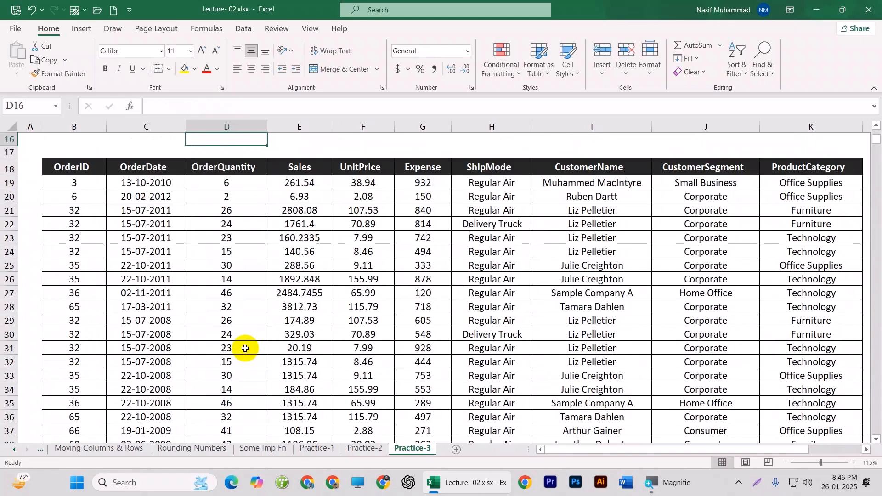
# Fill the summary block D6:D15 across columns E to G for Sales, UnitPrice and Expense
pyautogui.scroll(4, 247, 345)
pyautogui.click(273, 243)
pyautogui.moveTo(228, 164); pyautogui.dragTo(455, 281)
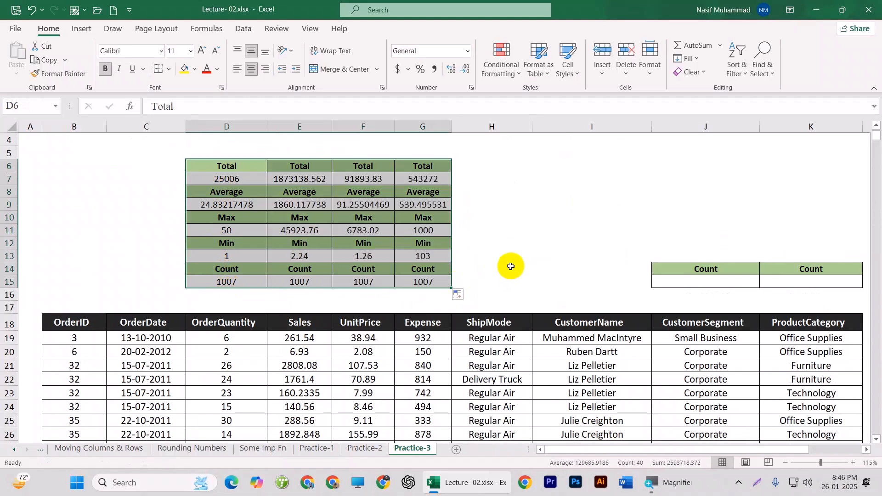
pyautogui.click(512, 266)
# Check the filled COUNT formula in G15 and review the summary block D6:G15
pyautogui.doubleClick(448, 283)
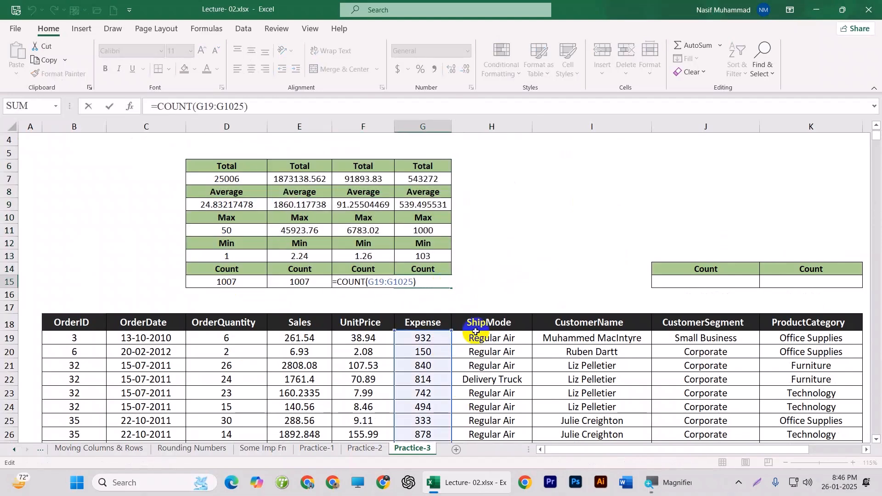
pyautogui.click(483, 266)
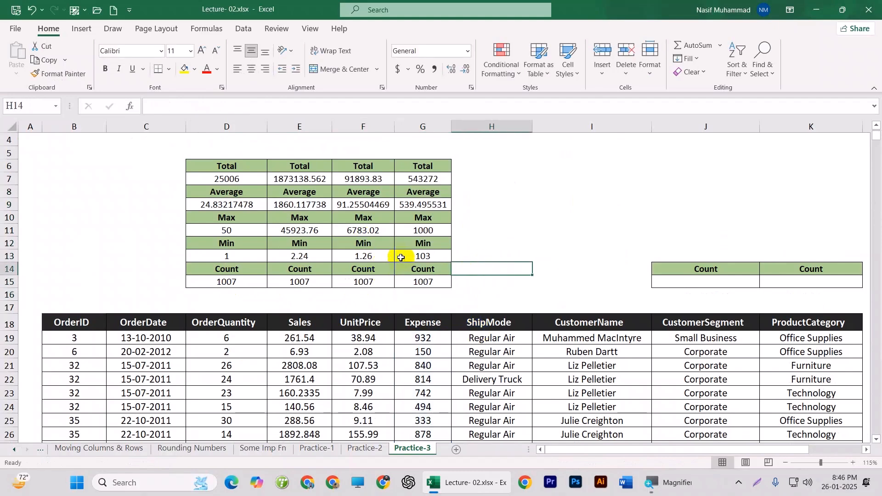
pyautogui.scroll(1, 377, 239)
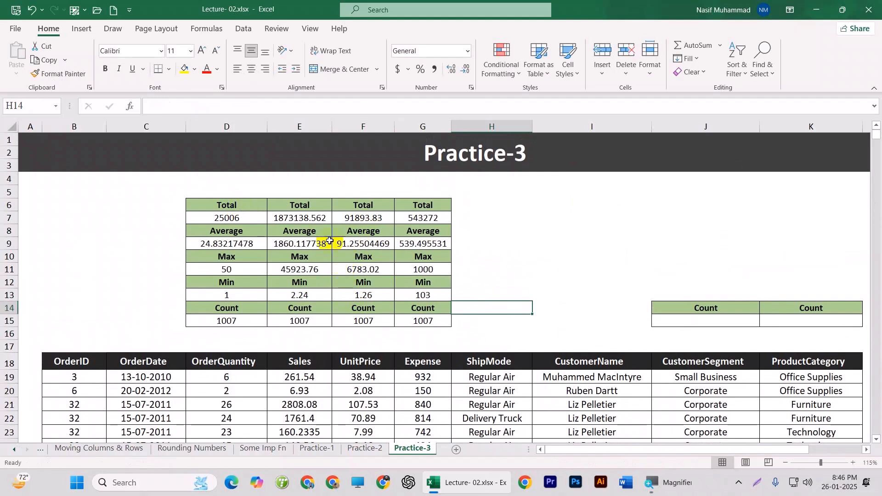
pyautogui.moveTo(253, 209); pyautogui.dragTo(425, 322)
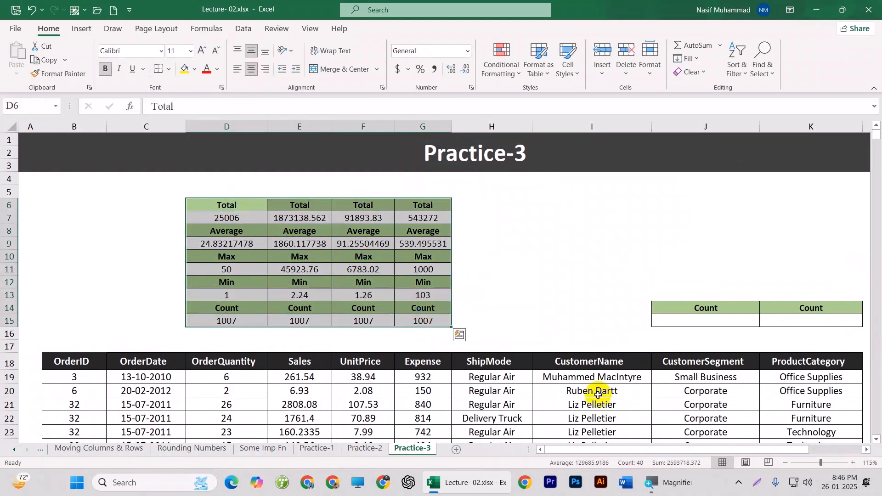
# Compare the empty Count cells in columns J and K with the text data beneath the CustomerSegment header
pyautogui.moveTo(618, 455); pyautogui.dragTo(671, 455)
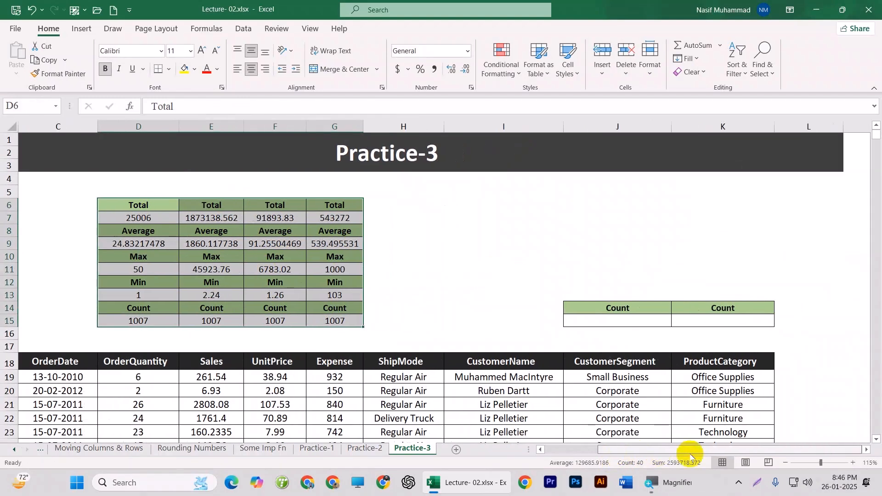
pyautogui.click(635, 320)
pyautogui.scroll(-2, 657, 333)
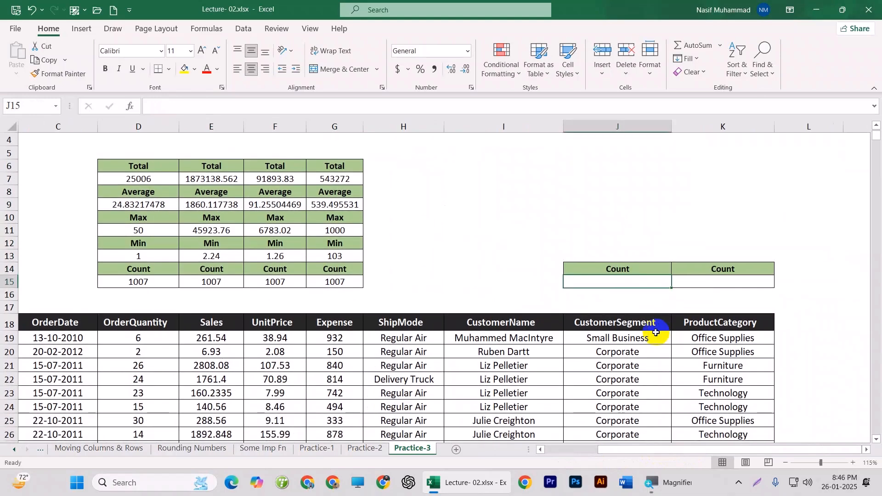
pyautogui.click(615, 229)
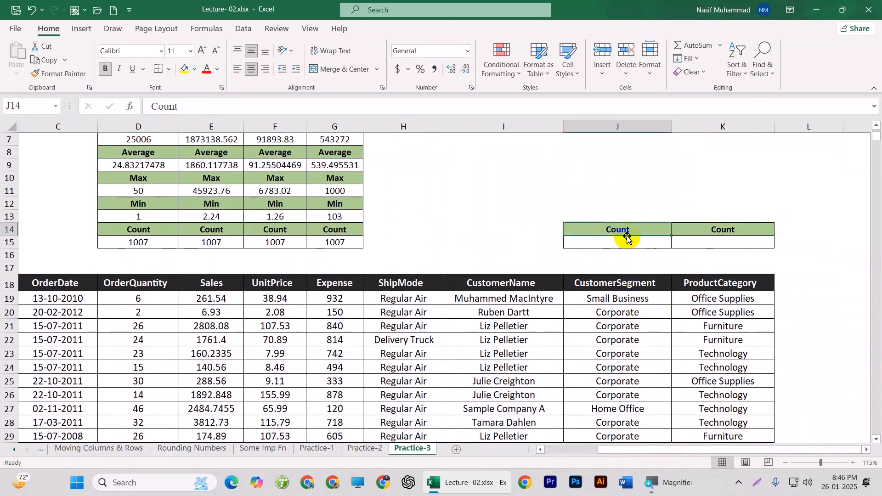
pyautogui.click(625, 242)
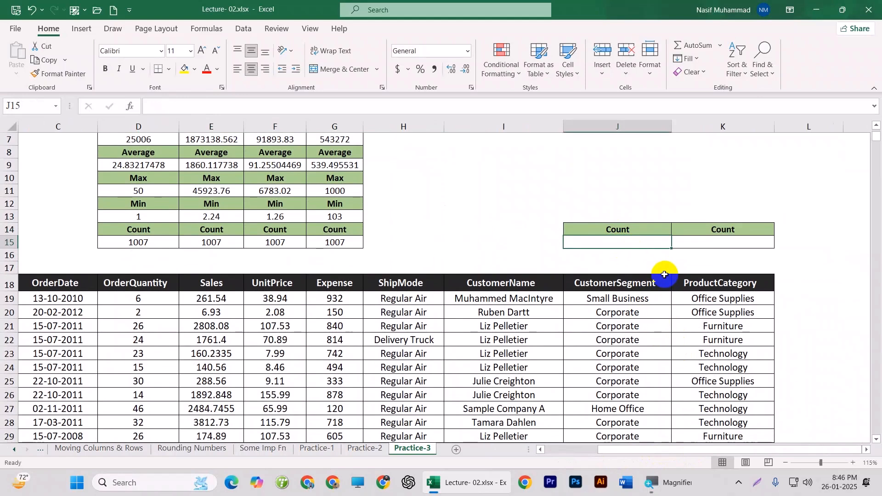
pyautogui.moveTo(621, 299); pyautogui.dragTo(625, 354)
# Count the CustomerSegment entries in J15 with COUNTA over J19:J1025
pyautogui.click(620, 244)
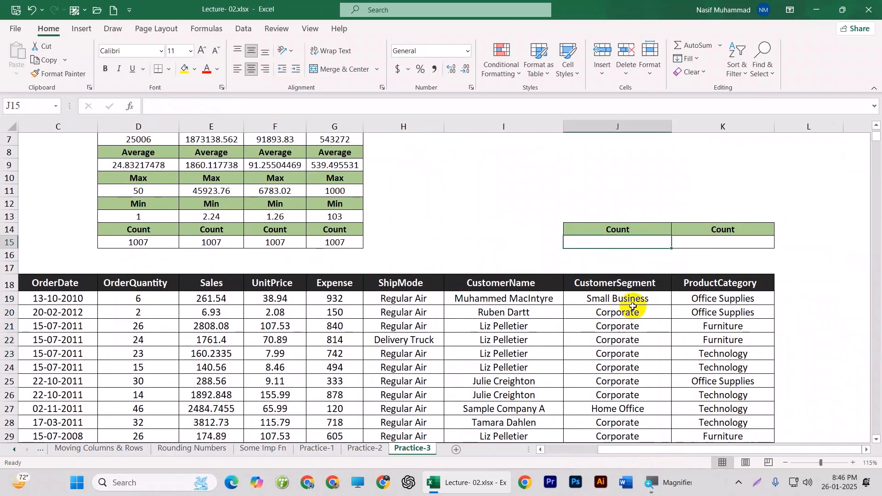
pyautogui.write('=cou')
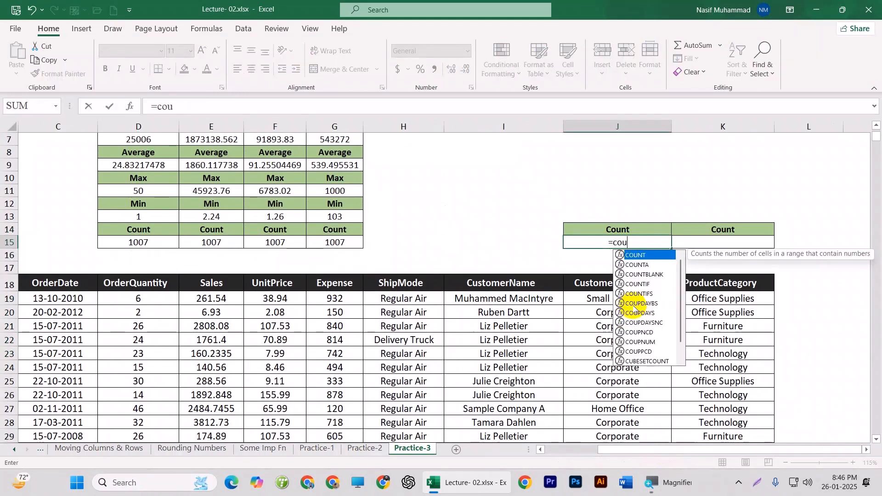
pyautogui.write('nta')
pyautogui.press('Tab')
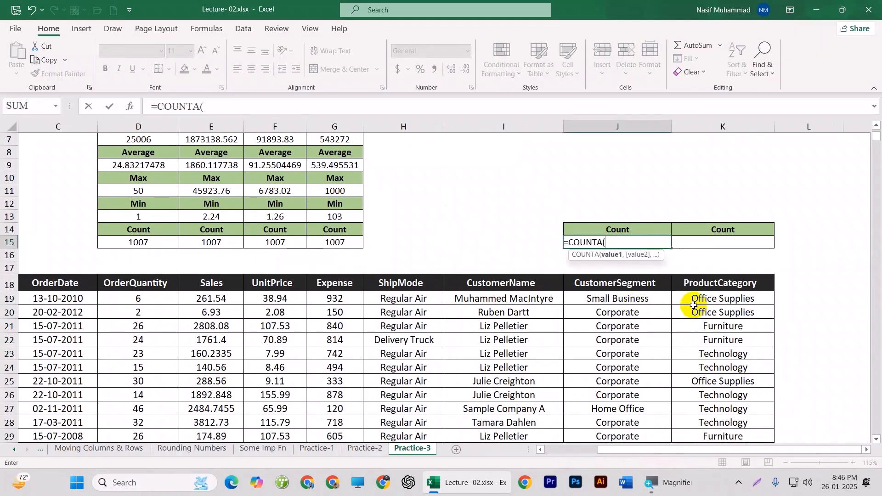
pyautogui.click(651, 302)
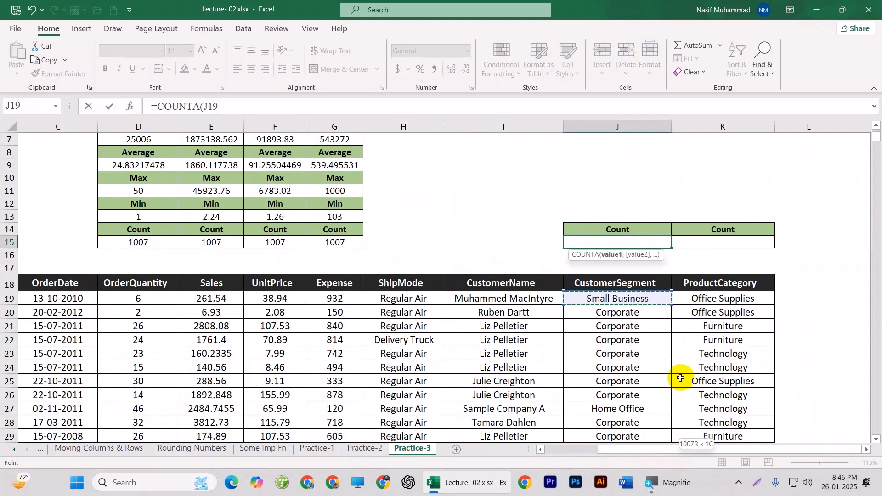
pyautogui.hotkey('ctrl', 'shift', 'Down')
pyautogui.press('Return')
pyautogui.scroll(4, 627, 256)
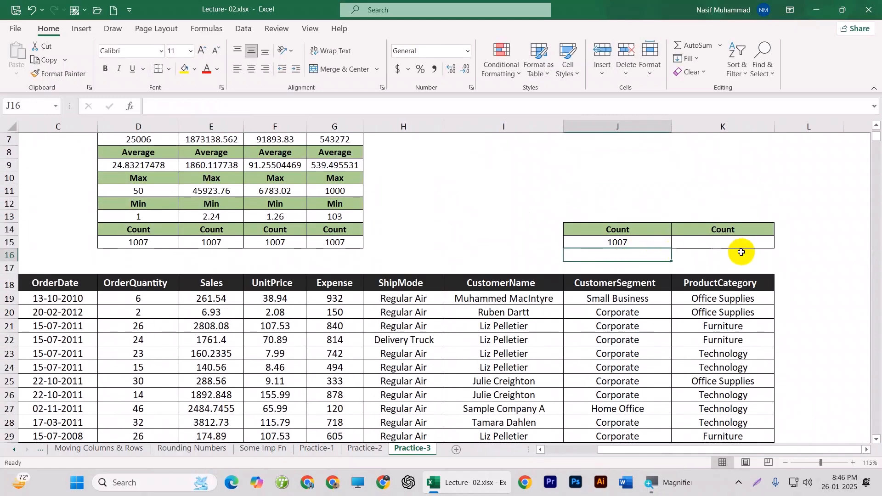
# Fill the COUNTA formula from J15 into K15 for ProductCategory and check the range it references
pyautogui.click(731, 244)
pyautogui.click(655, 241)
pyautogui.moveTo(673, 248); pyautogui.dragTo(748, 248)
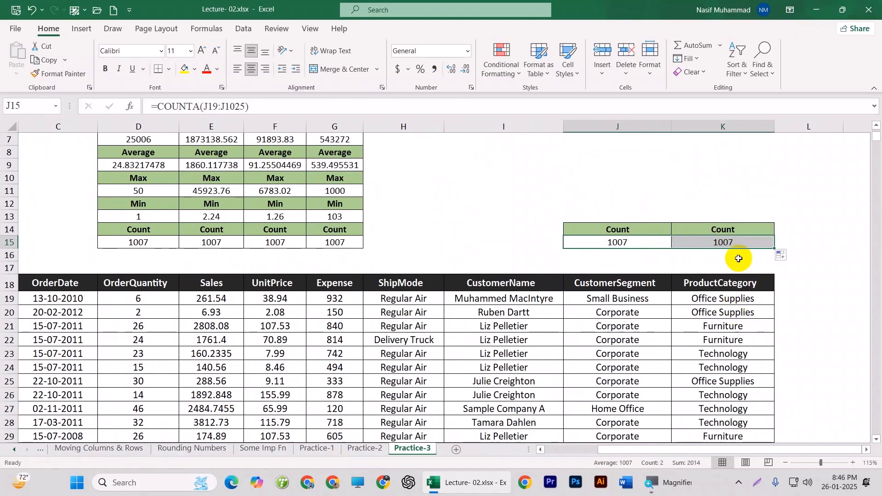
pyautogui.doubleClick(737, 242)
pyautogui.scroll(-19, 528, 368)
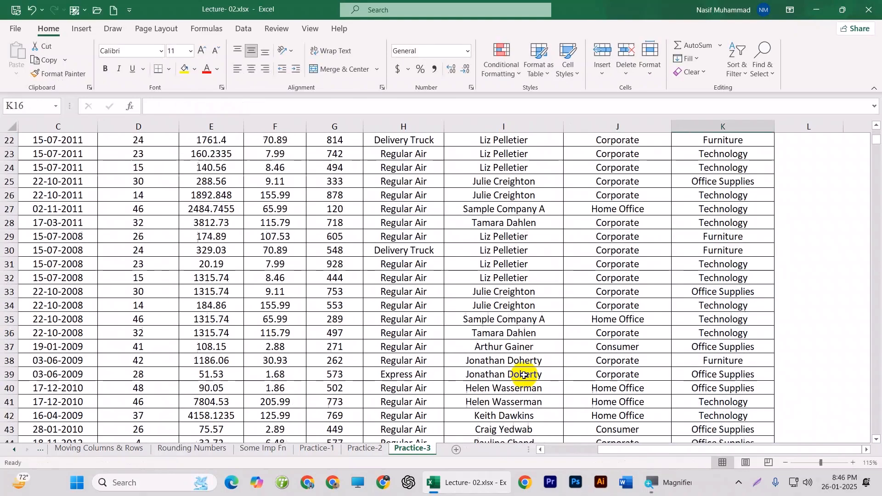
pyautogui.press('Return')
pyautogui.scroll(5, 473, 396)
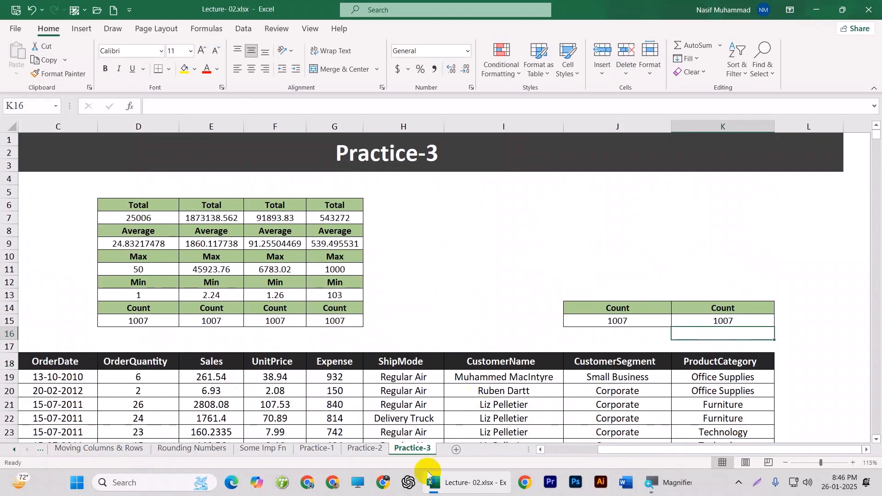
# Review the Practice-2 sheet and the earlier Copy & Paste, Moving Columns & Rows and Rounding Numbers sheets
pyautogui.click(317, 448)
pyautogui.click(363, 449)
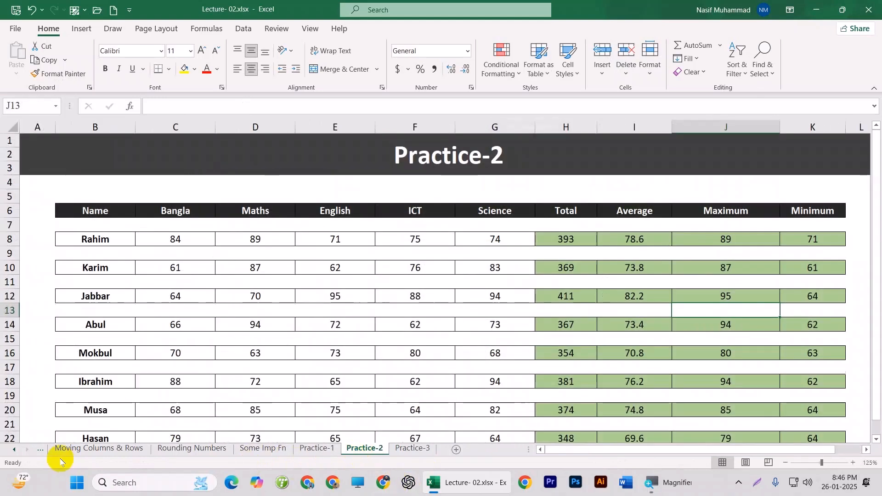
pyautogui.click(15, 451)
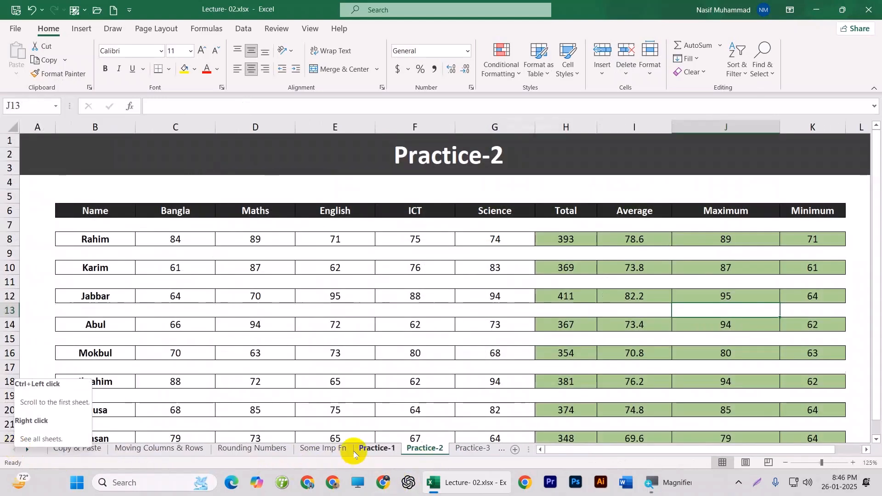
pyautogui.click(76, 450)
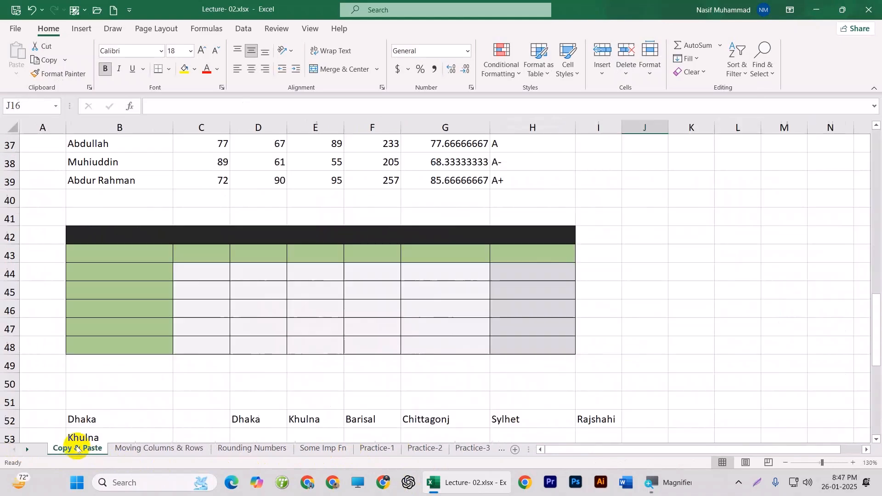
pyautogui.click(142, 449)
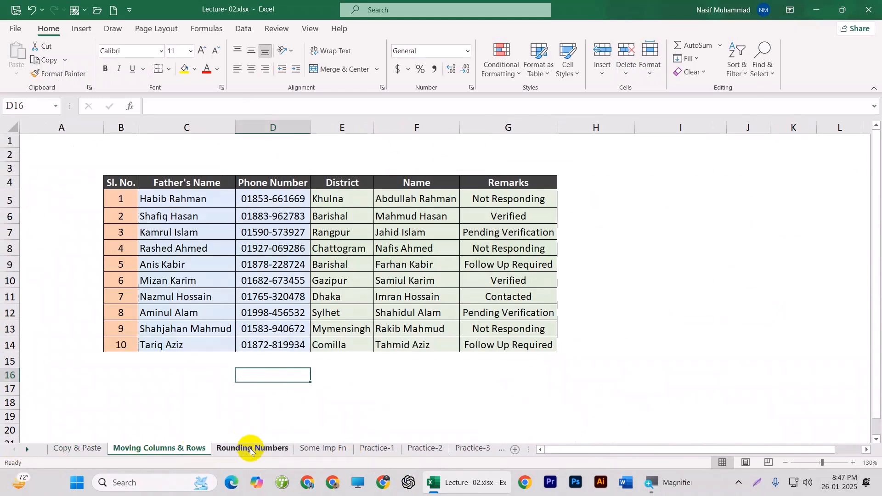
pyautogui.click(250, 449)
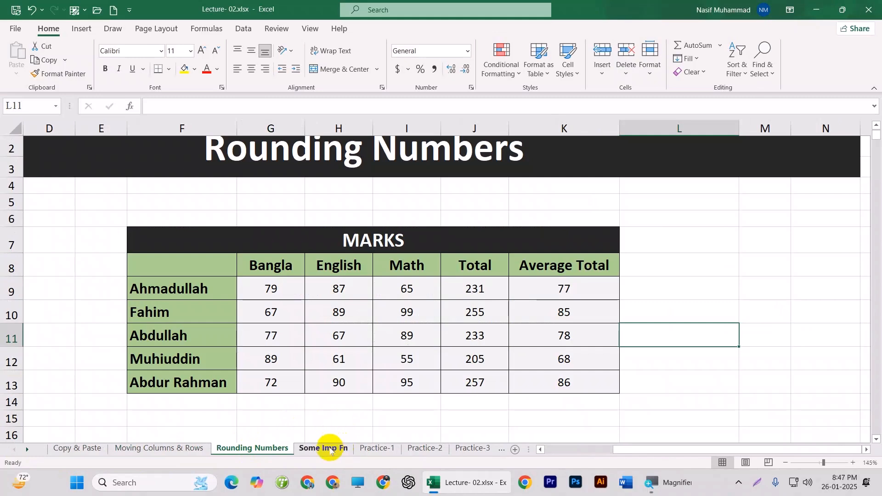
# Look over the function examples on the Some Imp Fn sheet
pyautogui.click(331, 449)
pyautogui.scroll(2, 349, 330)
pyautogui.moveTo(388, 270); pyautogui.dragTo(392, 413)
pyautogui.scroll(-3, 461, 384)
pyautogui.scroll(1, 455, 400)
# Review the completed Practice-1, Practice-2 and Practice-3 sheets, ending on the Practice-3 order summaries
pyautogui.click(390, 453)
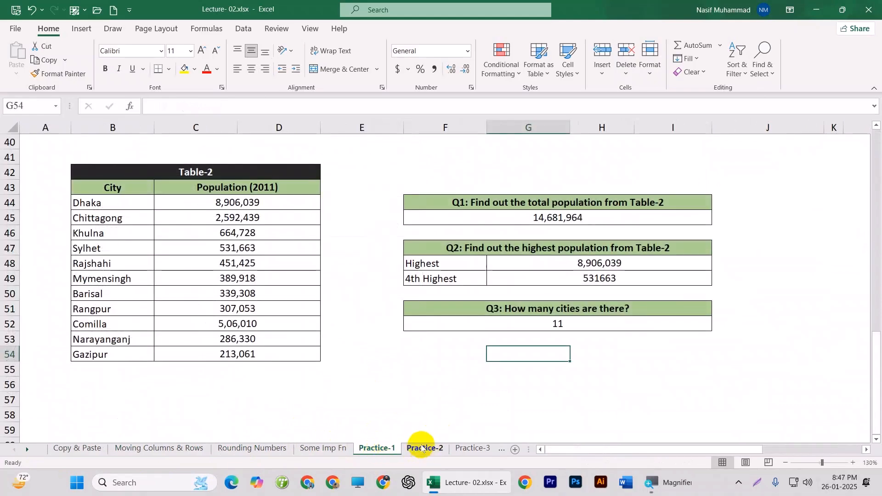
pyautogui.click(421, 450)
pyautogui.click(470, 448)
pyautogui.click(424, 280)
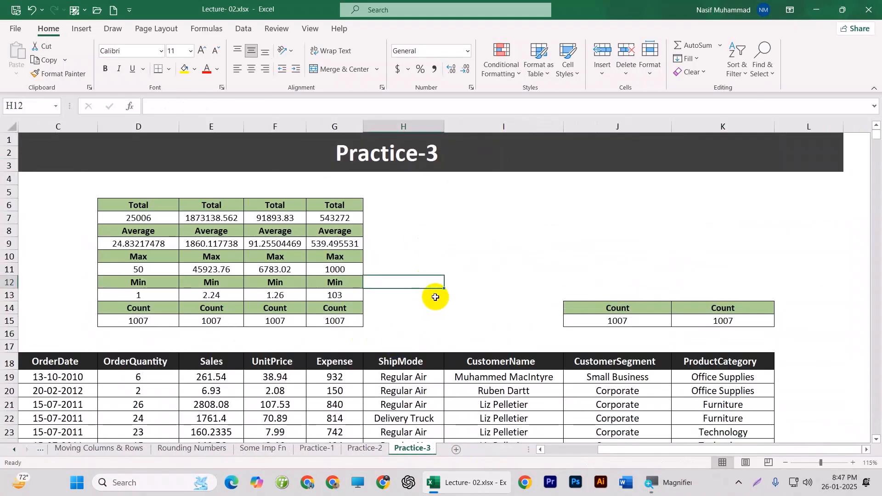
pyautogui.click(317, 449)
pyautogui.click(364, 449)
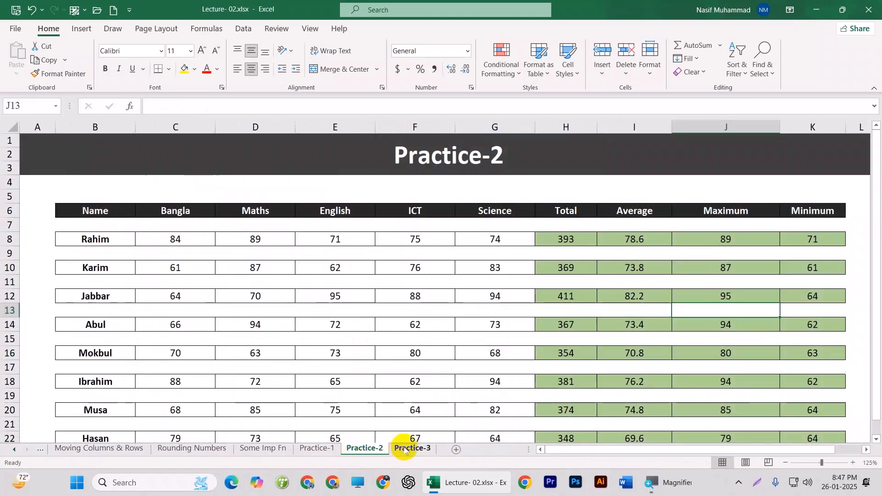
pyautogui.click(402, 450)
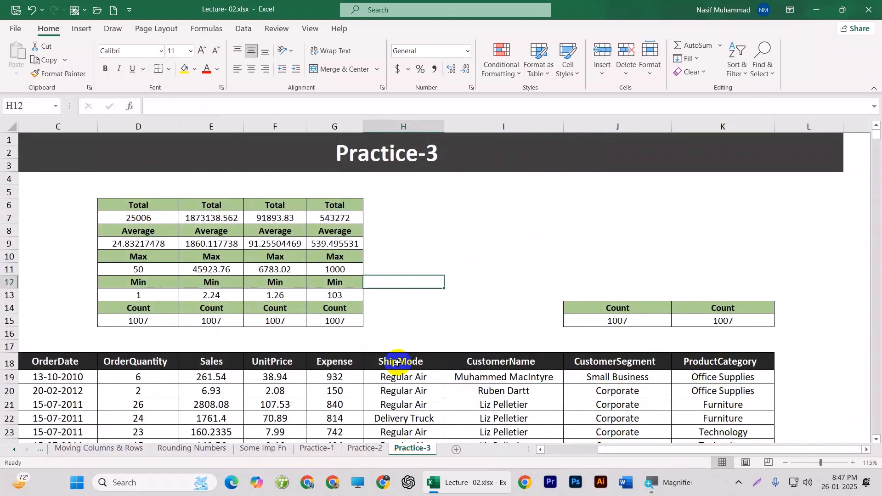